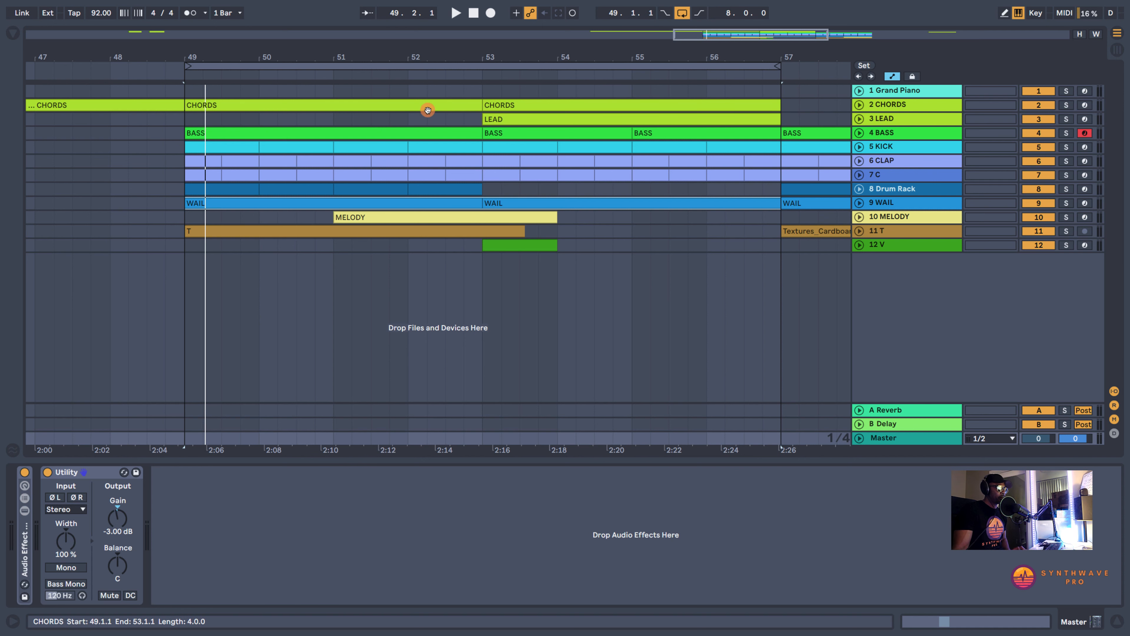
Play the full arrangement in the loop from bar 49 and inspect the CHORDS track
{"action": "left_click", "coordinate": [412, 67]}
{"action": "key", "text": "space"}
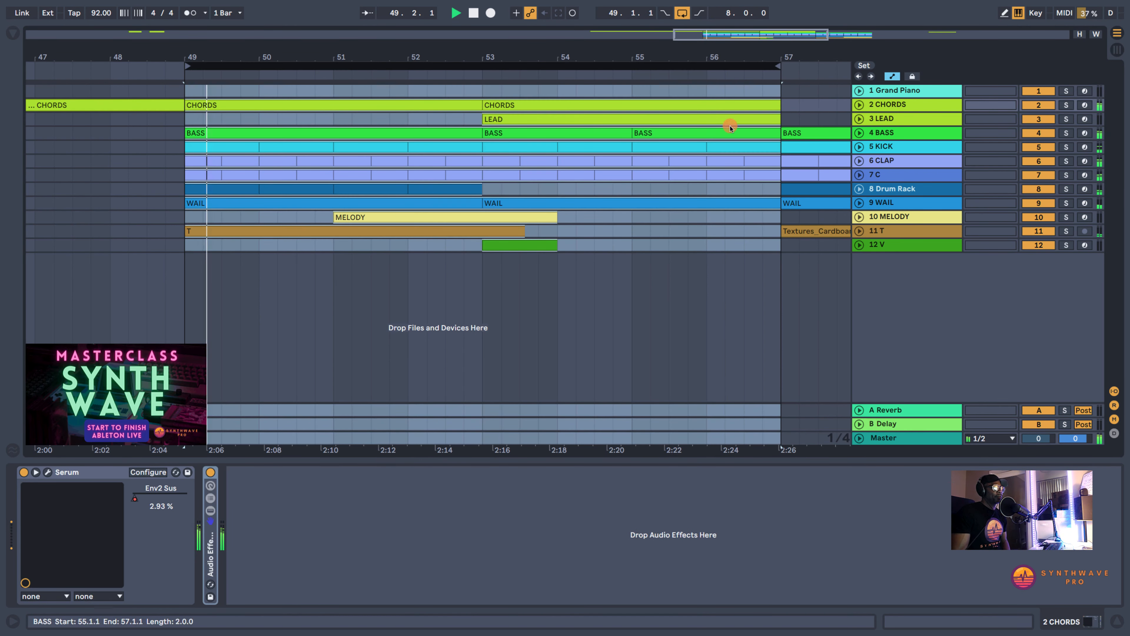
{"action": "left_click", "coordinate": [898, 108]}
{"action": "left_click", "coordinate": [797, 106]}
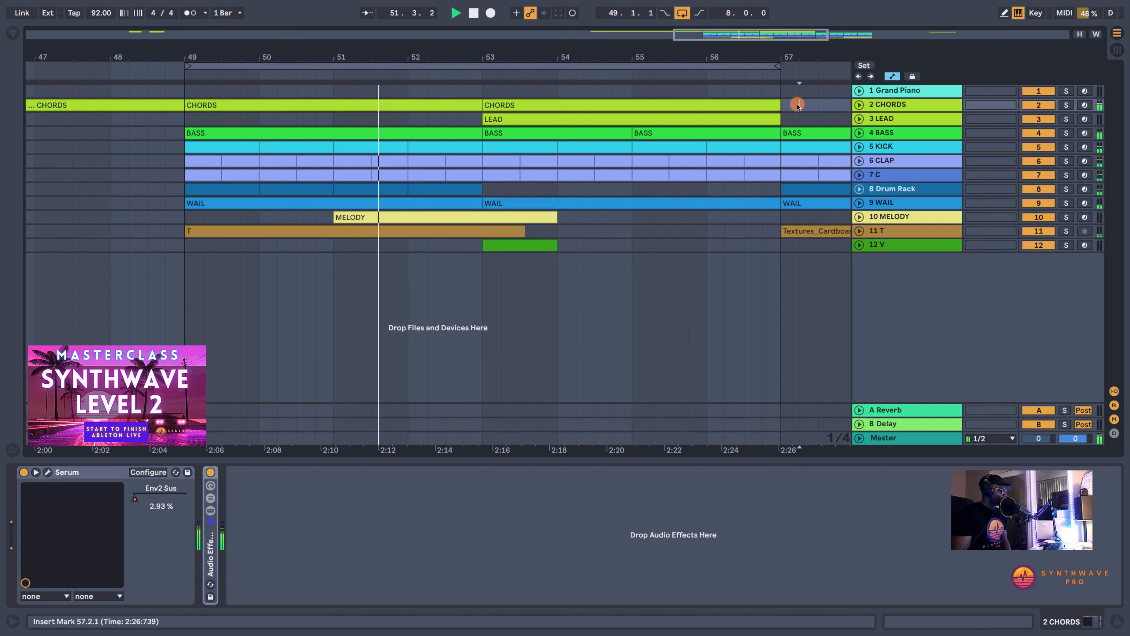
{"action": "left_click", "coordinate": [344, 106]}
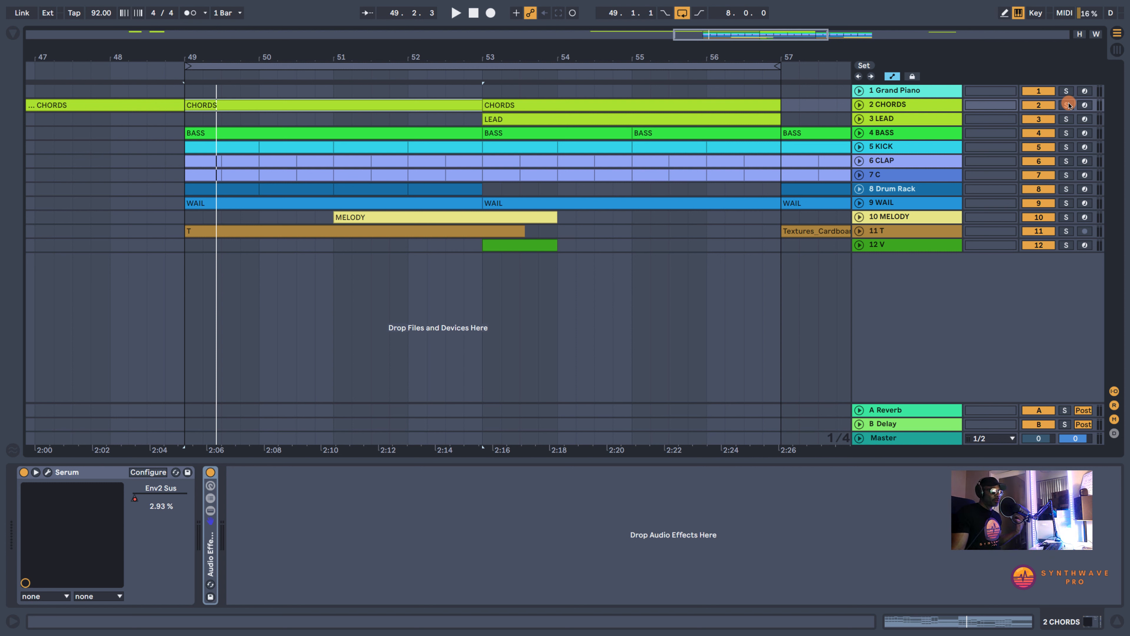
Solo the CHORDS track and audition its clips in the looped section
{"action": "left_click", "coordinate": [1066, 105]}
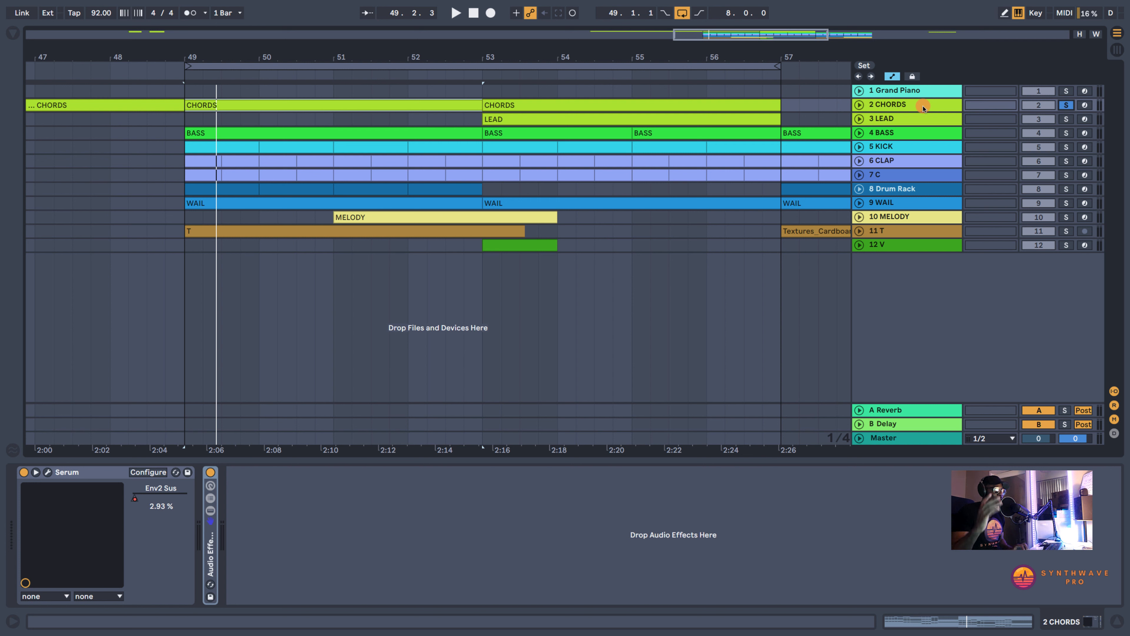
{"action": "key", "text": "space"}
{"action": "left_click", "coordinate": [913, 105]}
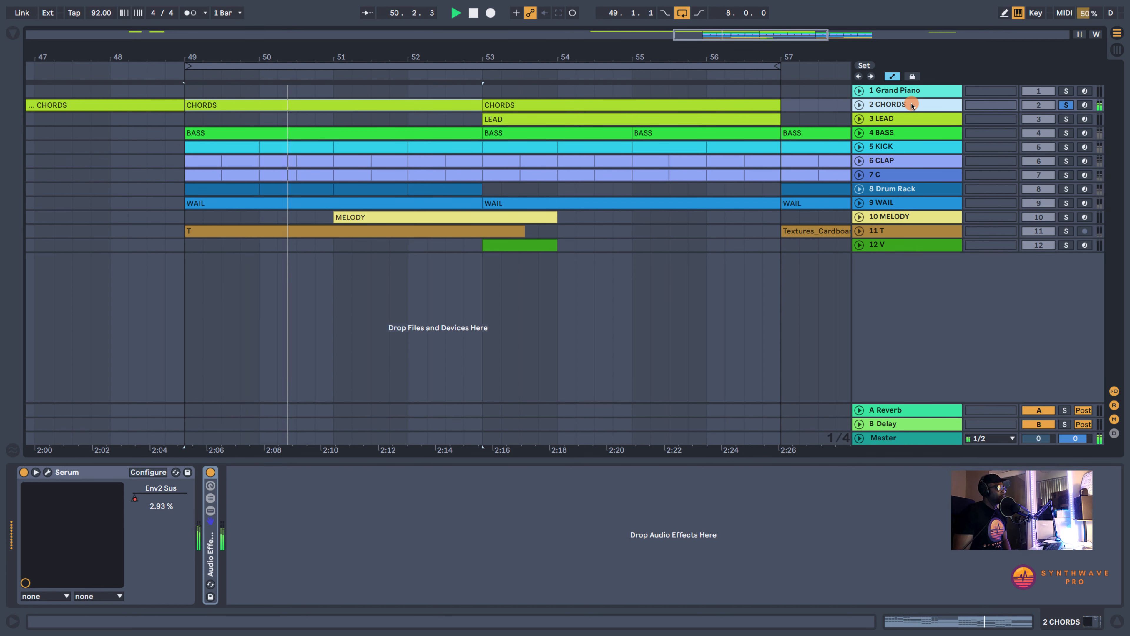
{"action": "left_click", "coordinate": [555, 102]}
{"action": "key", "text": "space"}
{"action": "key", "text": "space"}
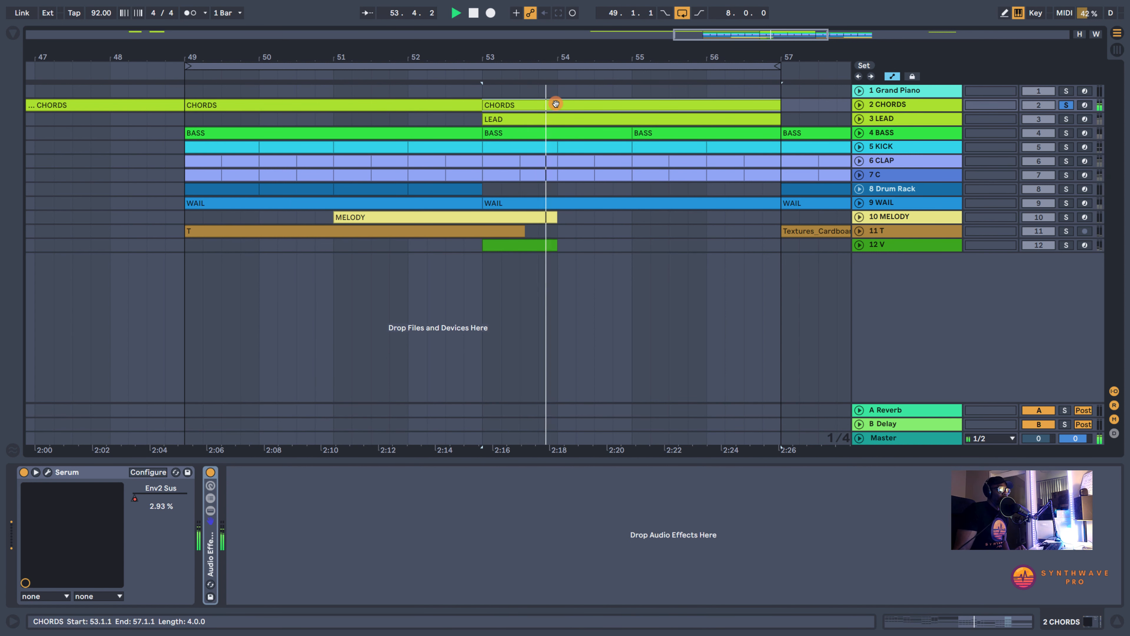
{"action": "key", "text": "space"}
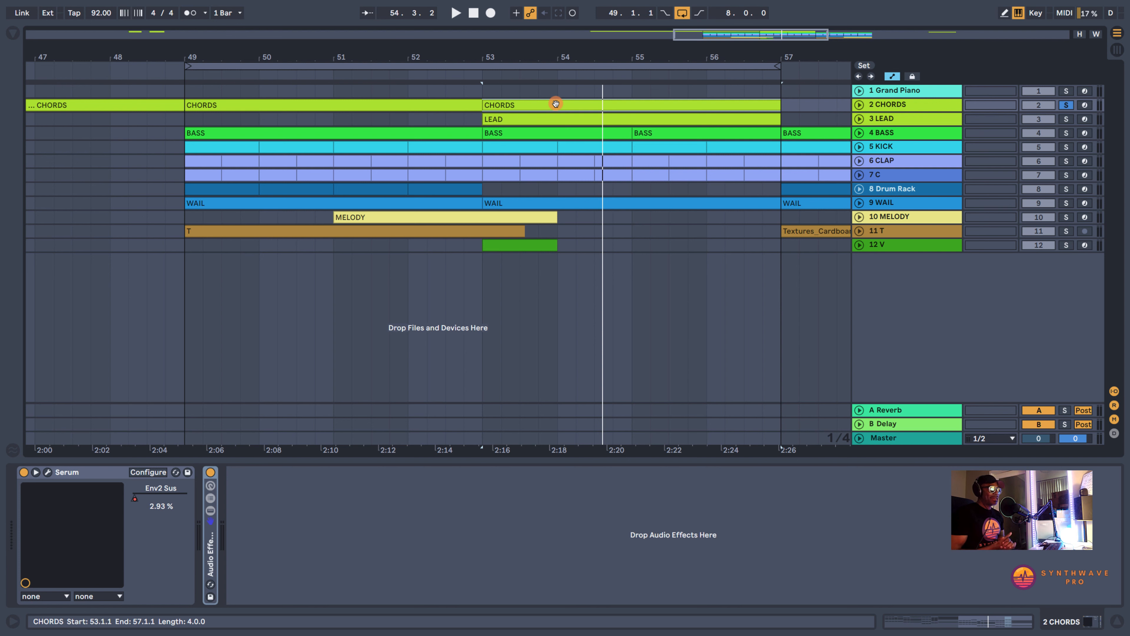
Insert a MIDI track below CHORDS and name it CHORDS TUTORIAL, prefixed with the automatic track number
{"action": "key", "text": "ctrl+shift+t"}
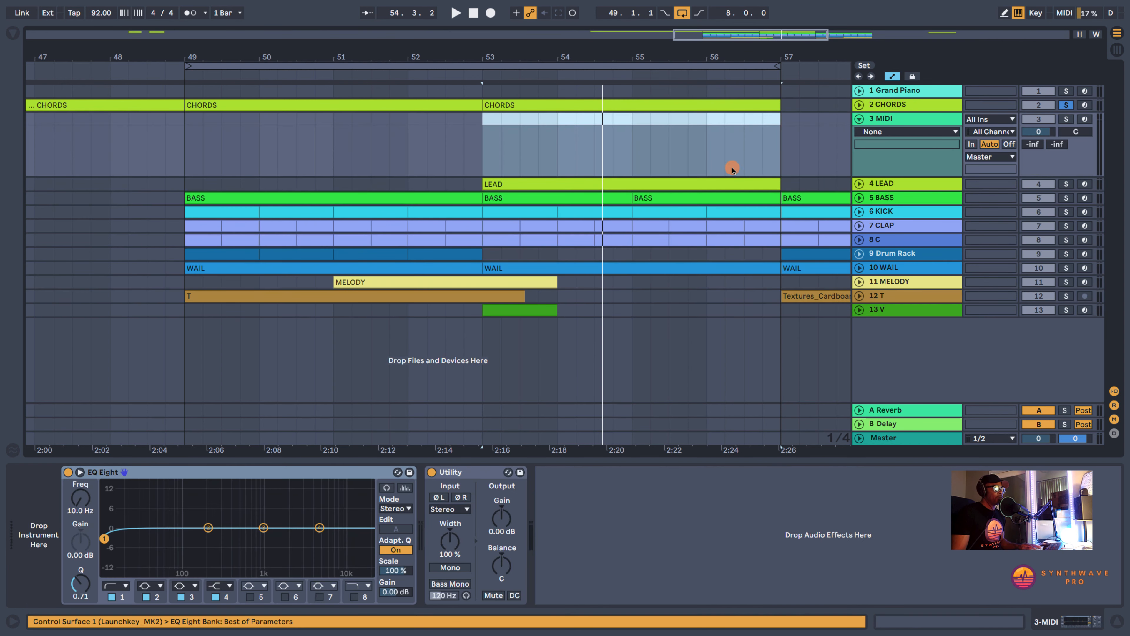
{"action": "key", "text": "ctrl+r"}
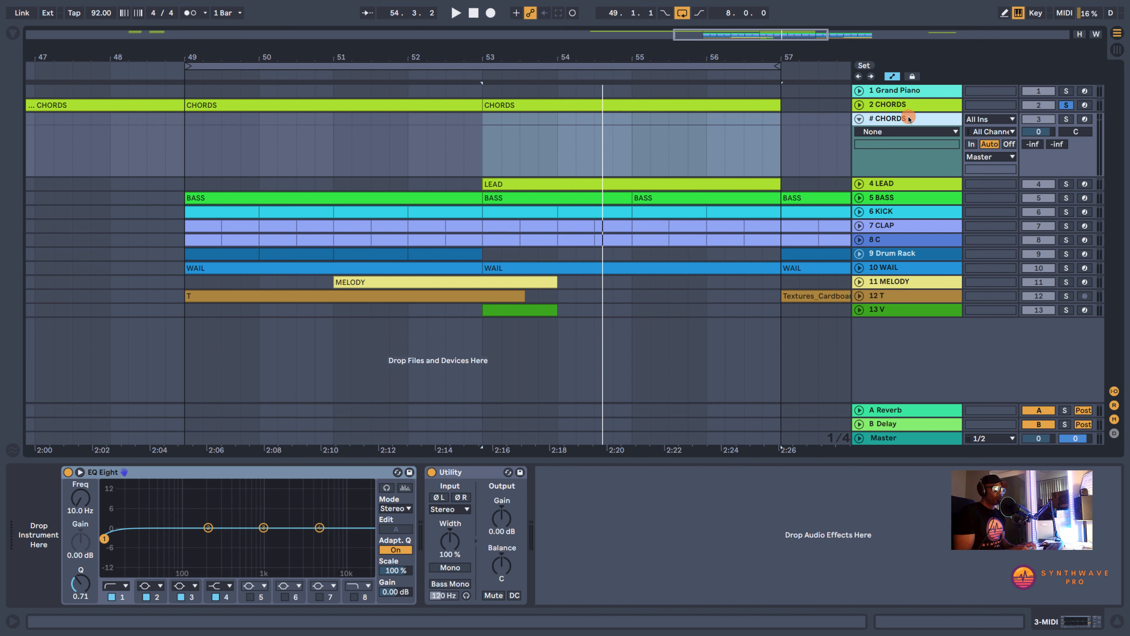
{"action": "type", "text": "# CHORDS TUTORIAL"}
{"action": "key", "text": "Return"}
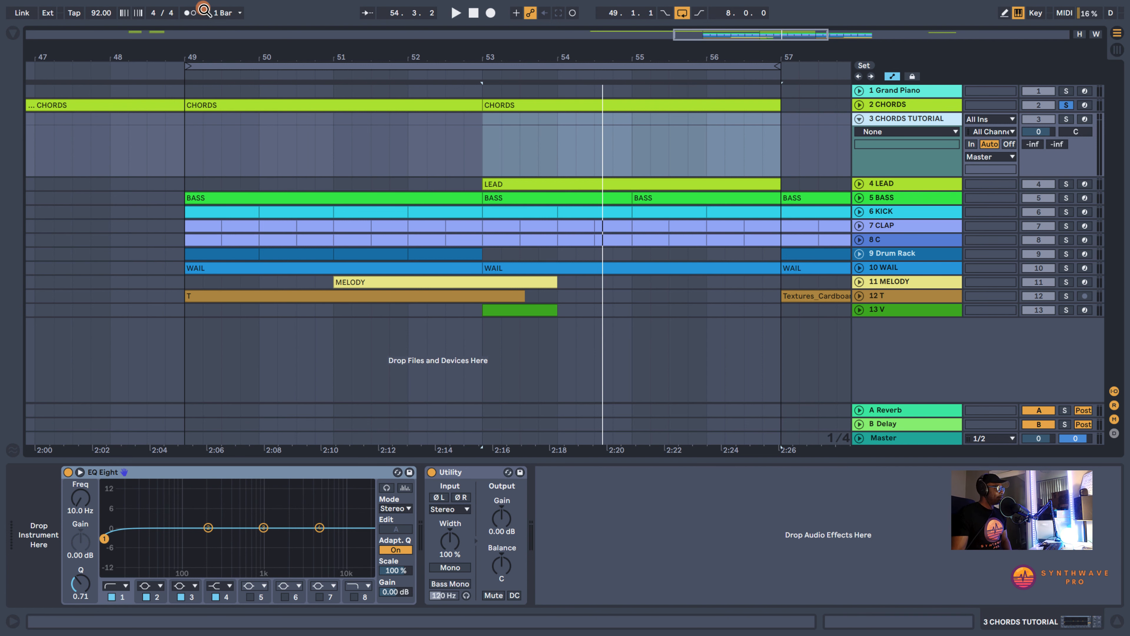
Load Serum from the Synths collection onto the CHORDS TUTORIAL track and hide the browser
{"action": "left_click", "coordinate": [14, 33]}
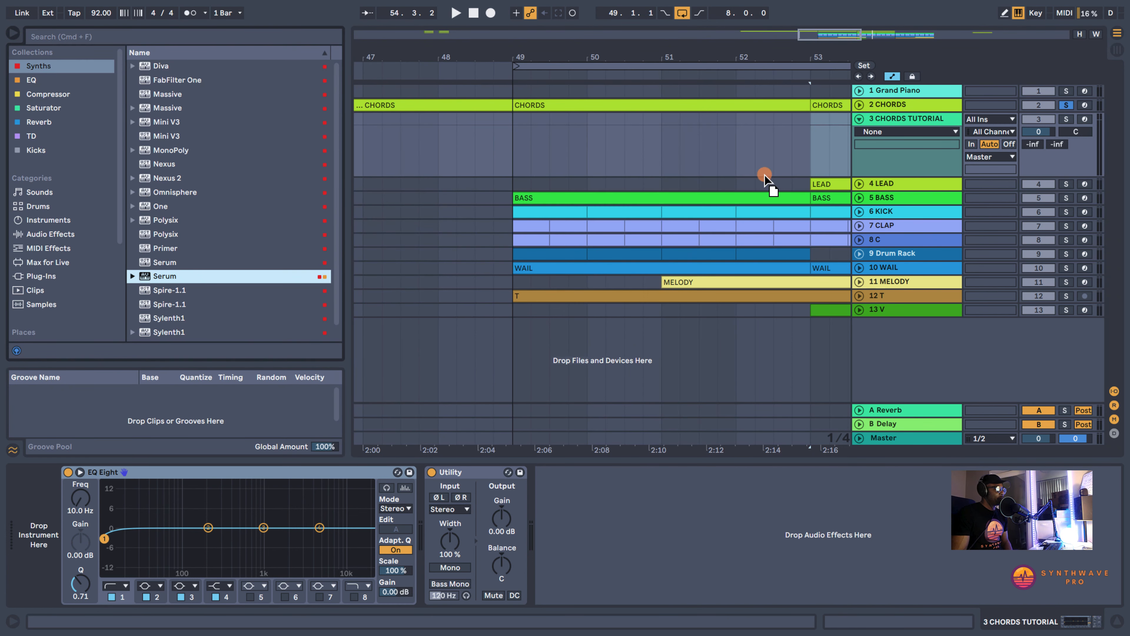
{"action": "double_click", "coordinate": [130, 272]}
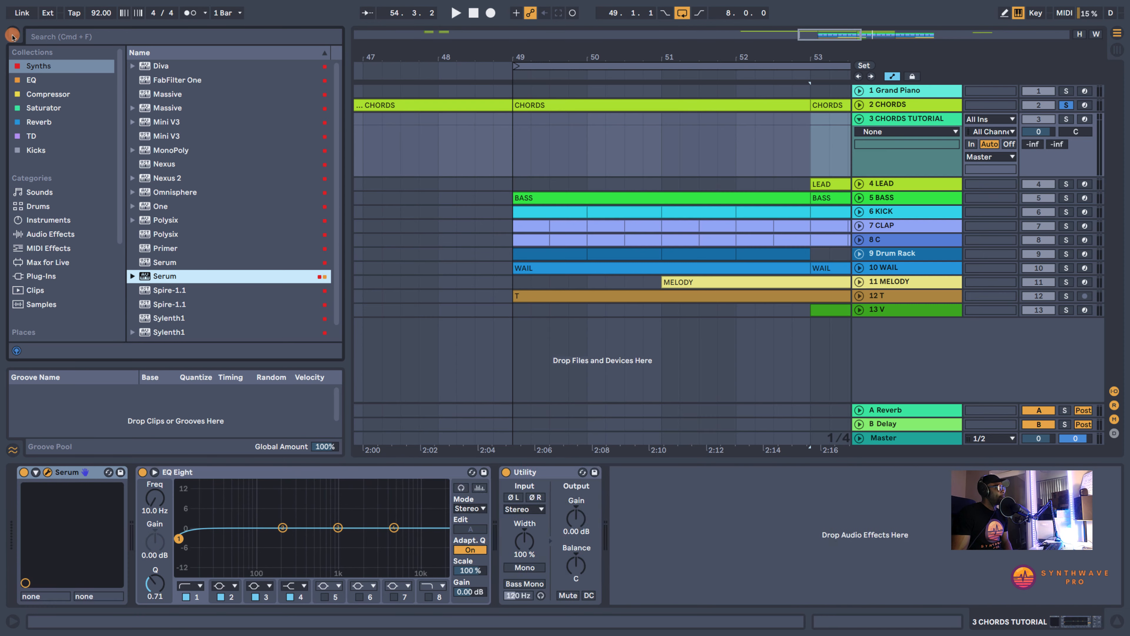
{"action": "key", "text": "super+alt+b"}
{"action": "left_click", "coordinate": [583, 88]}
{"action": "left_click_drag", "start_coordinate": [582, 88], "coordinate": [405, 70]}
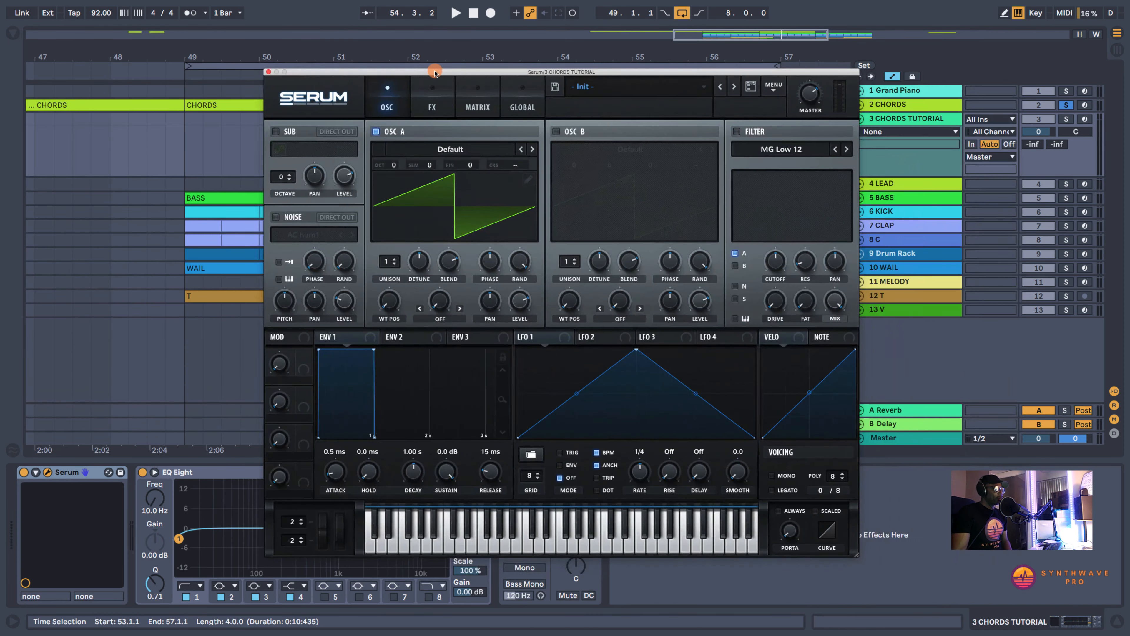
Enable Serum's MG Low 12 filter, and solo and record-arm the CHORDS TUTORIAL track
{"action": "left_click", "coordinate": [716, 130]}
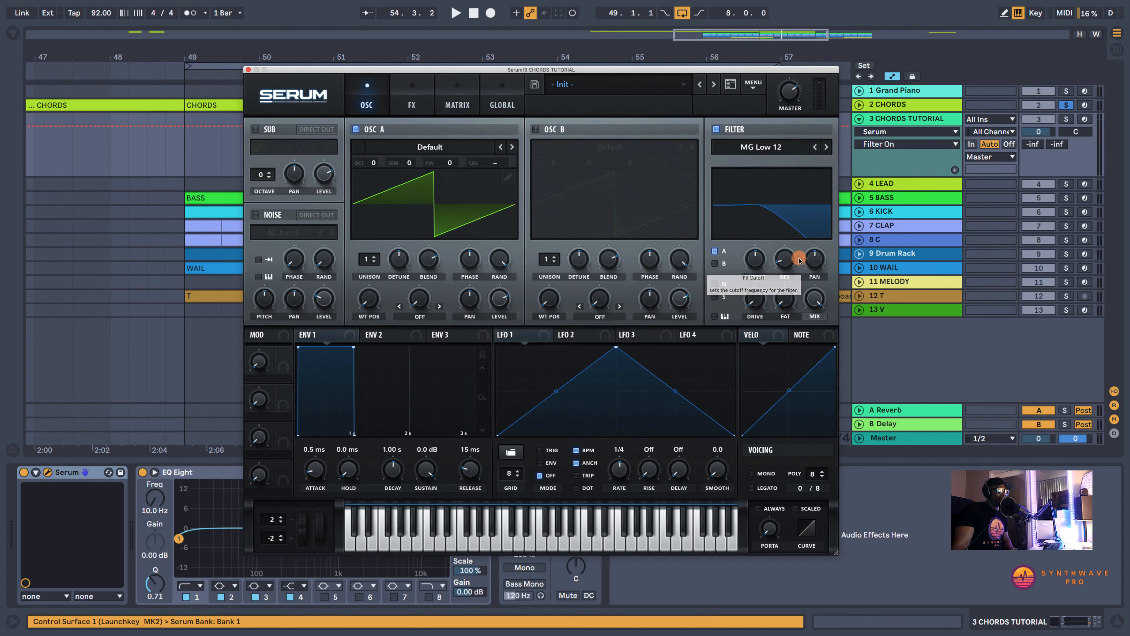
{"action": "left_click", "coordinate": [1066, 119]}
{"action": "left_click", "coordinate": [1085, 119]}
Open the filter cutoff slightly and set oscillator A's unison to 7 voices
{"action": "left_click_drag", "start_coordinate": [792, 237], "coordinate": [807, 231]}
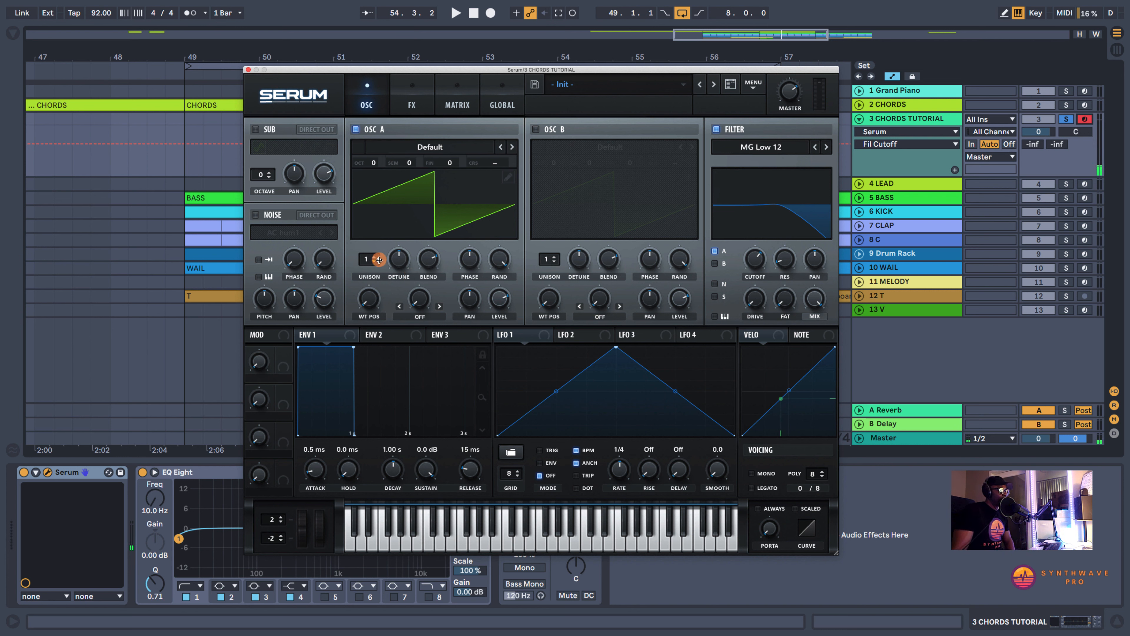
{"action": "left_click_drag", "start_coordinate": [374, 259], "coordinate": [378, 197]}
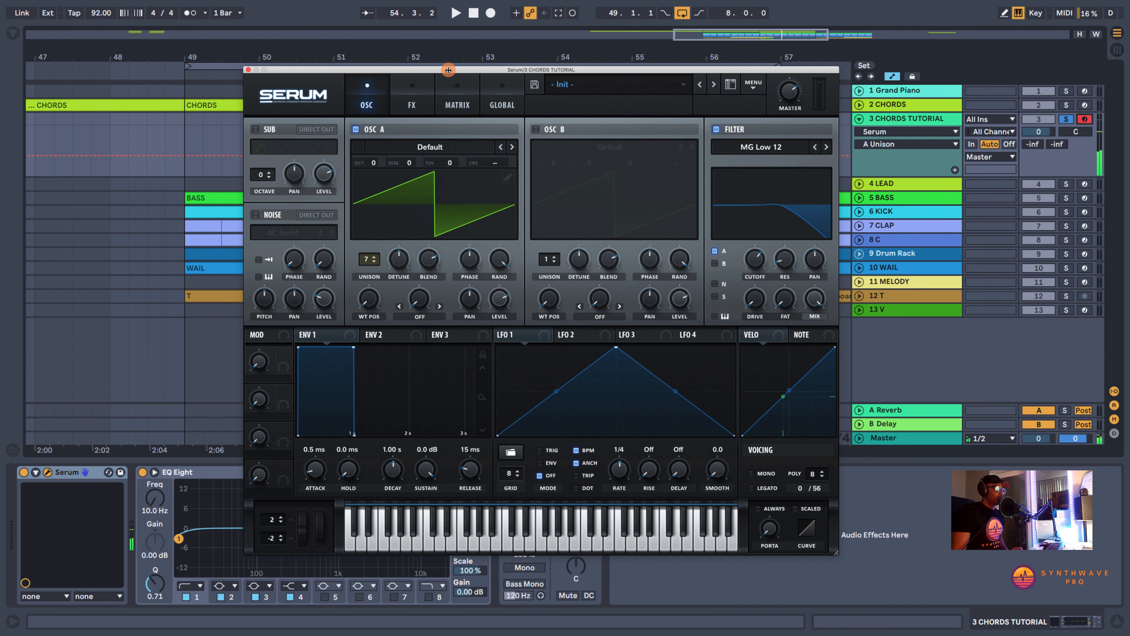
Copy the two CHORDS clips spanning bars 49 to 57 onto the CHORDS TUTORIAL track
{"action": "left_click_drag", "start_coordinate": [446, 69], "coordinate": [638, 197]}
{"action": "left_click", "coordinate": [474, 108]}
{"action": "left_click", "coordinate": [531, 106], "text": "shift"}
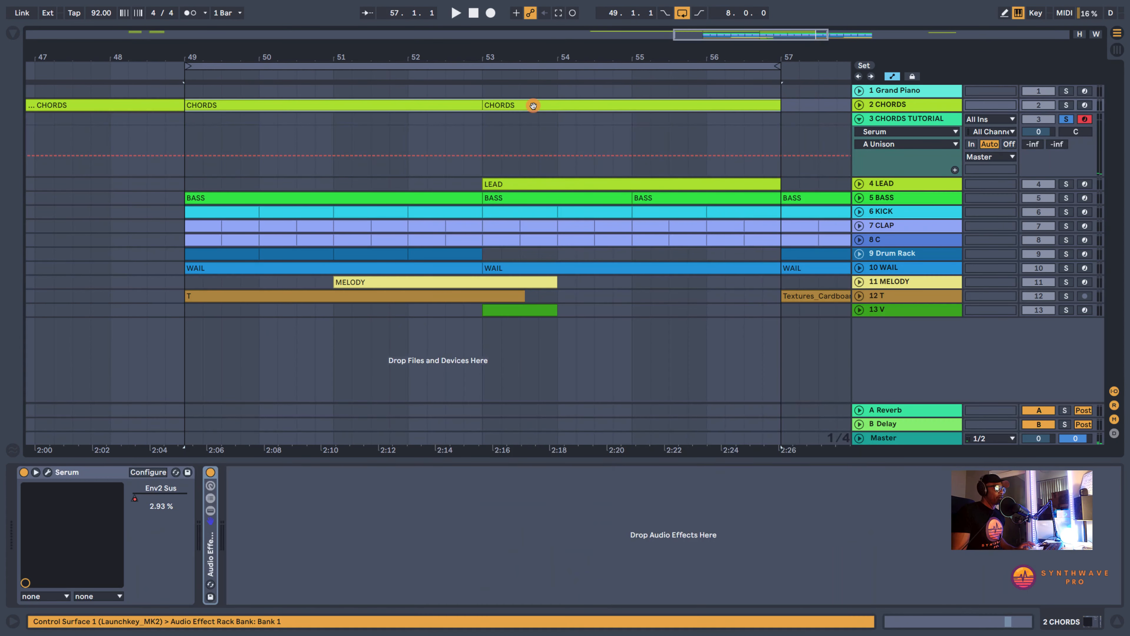
{"action": "left_click_drag", "start_coordinate": [533, 106], "coordinate": [532, 146]}
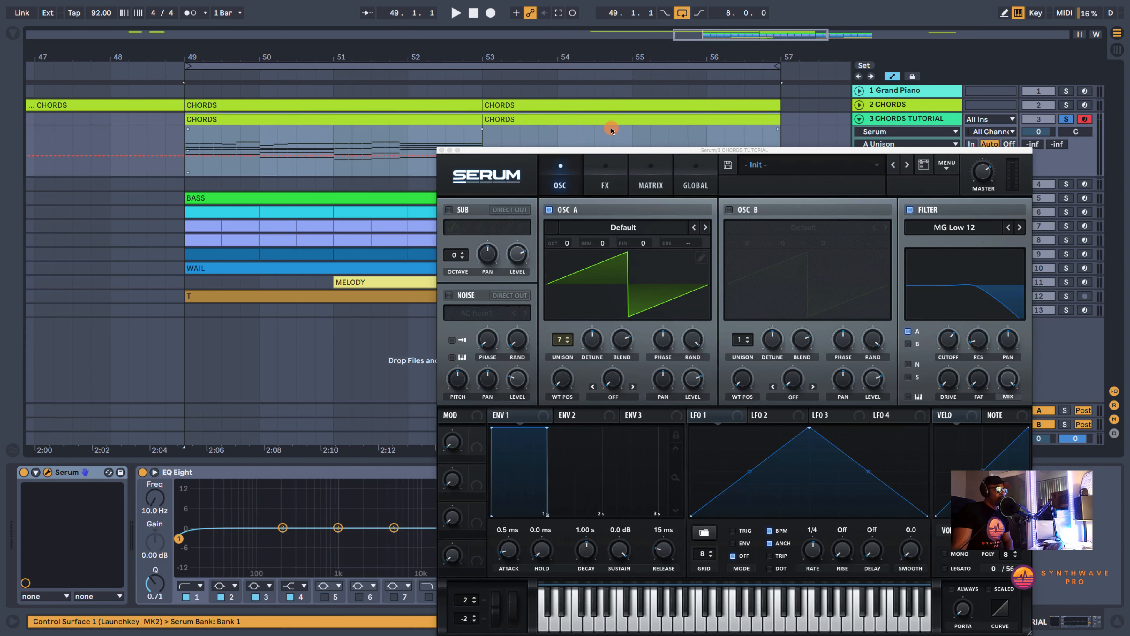
Lower the CHORDS TUTORIAL track volume to -8.8 dB while playing the copied chords
{"action": "left_click_drag", "start_coordinate": [1040, 131], "coordinate": [1041, 133]}
{"action": "key", "text": "space"}
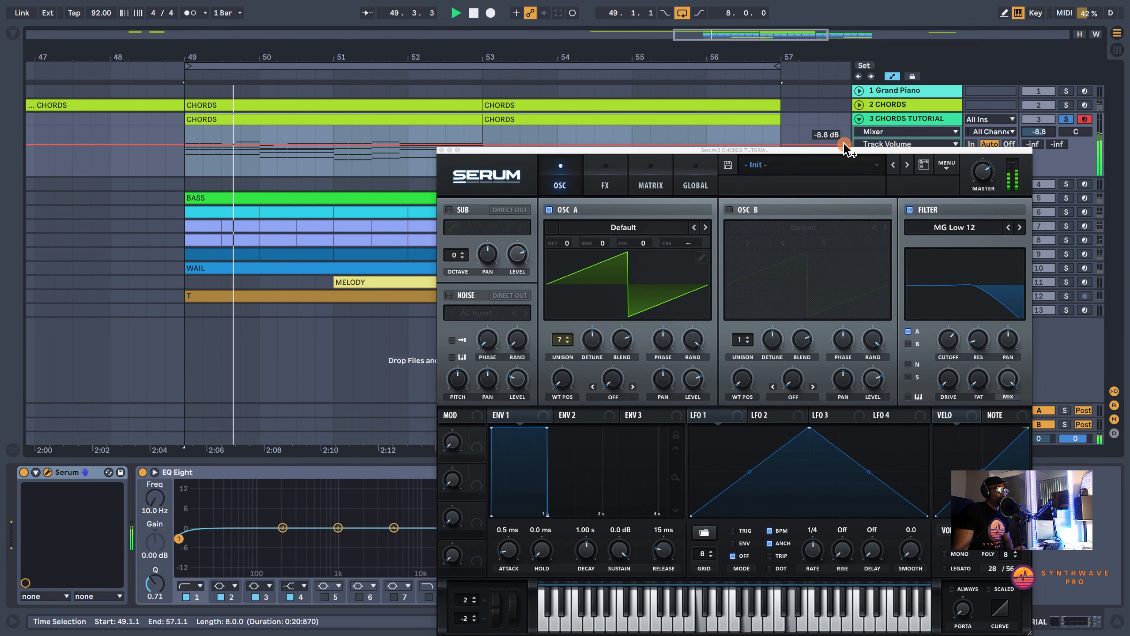
{"action": "left_click_drag", "start_coordinate": [847, 151], "coordinate": [759, 73]}
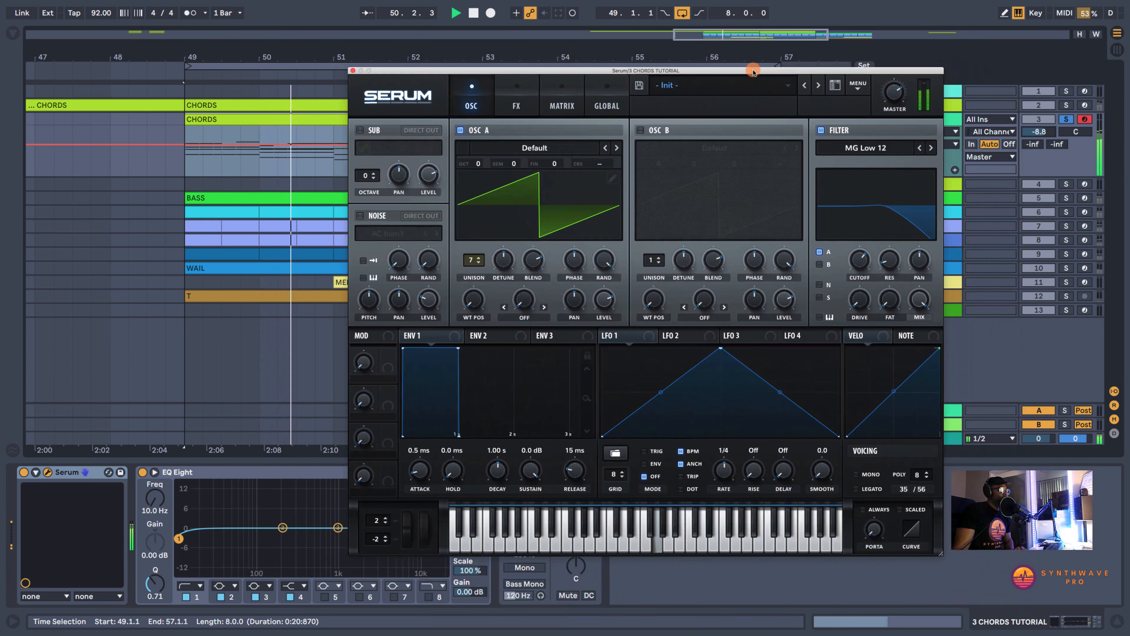
Reduce oscillator A's unison detune and audition the chords with the tighter setting
{"action": "left_click_drag", "start_coordinate": [503, 262], "coordinate": [506, 285]}
{"action": "key", "text": "space"}
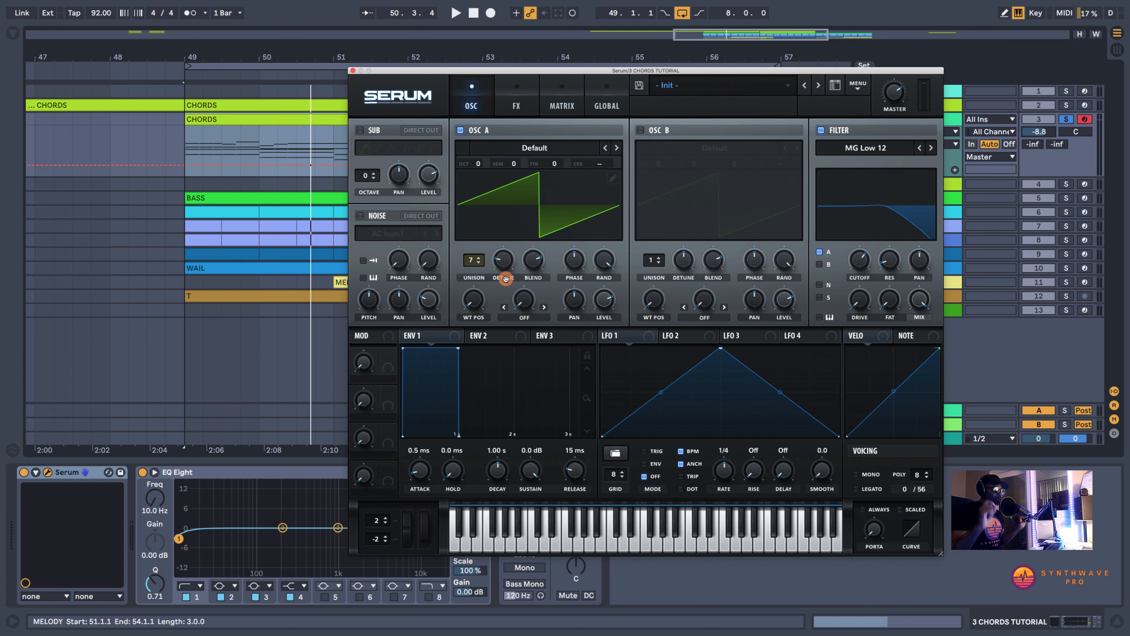
{"action": "left_click_drag", "start_coordinate": [504, 259], "coordinate": [531, 259]}
{"action": "key", "text": "space"}
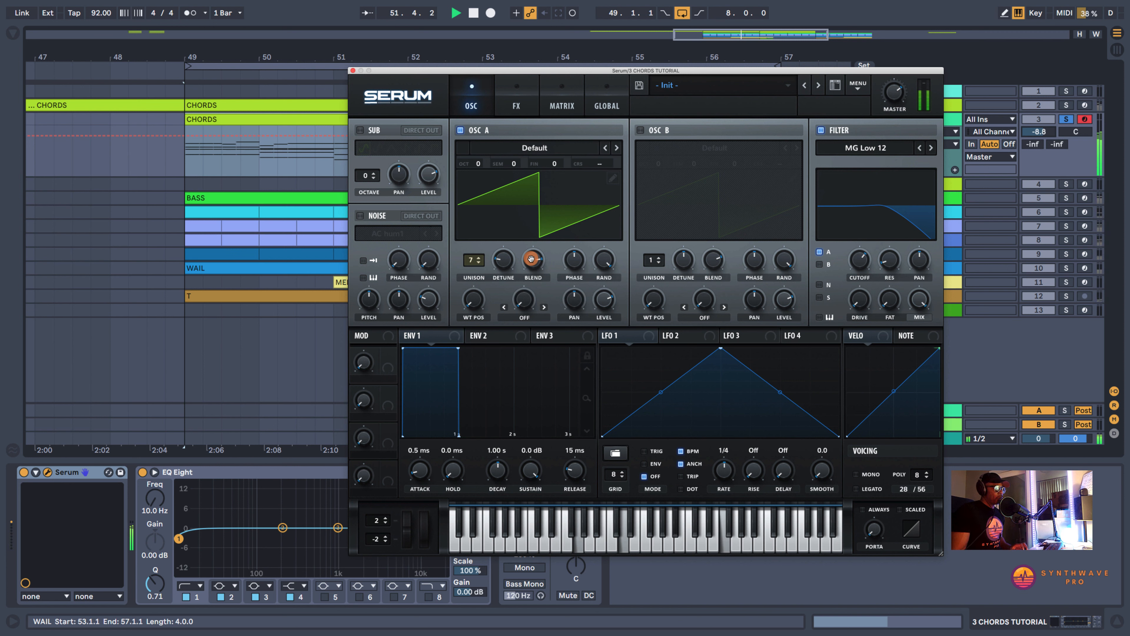
{"action": "key", "text": "space"}
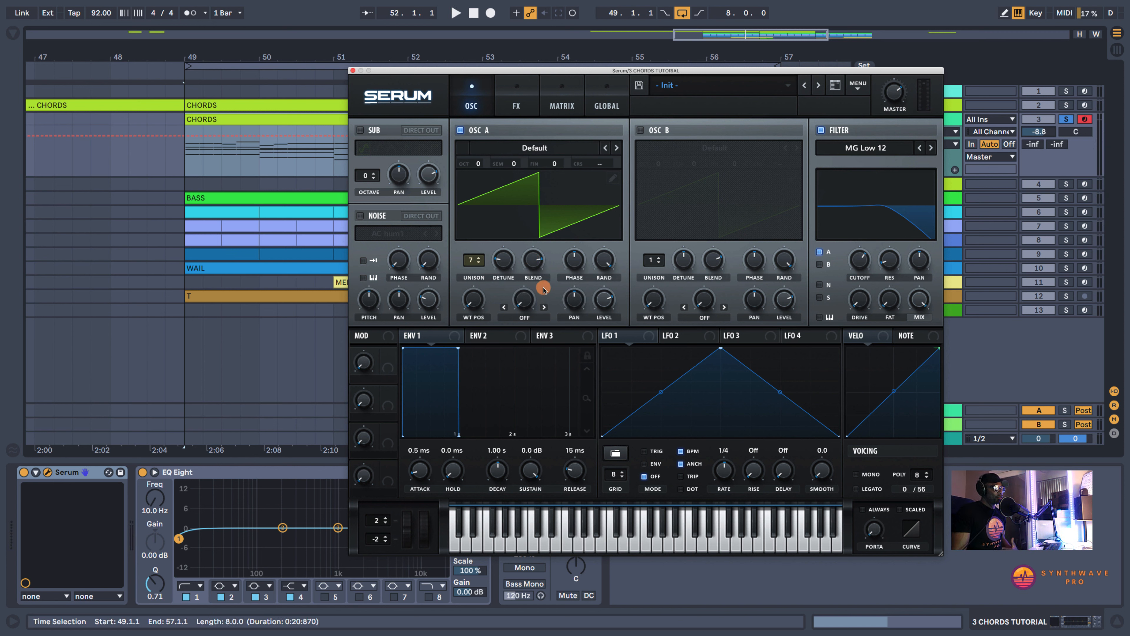
Set oscillator A's warp mode to Bend +/- and try negative and positive warp amounts up to 42%
{"action": "left_click", "coordinate": [525, 316]}
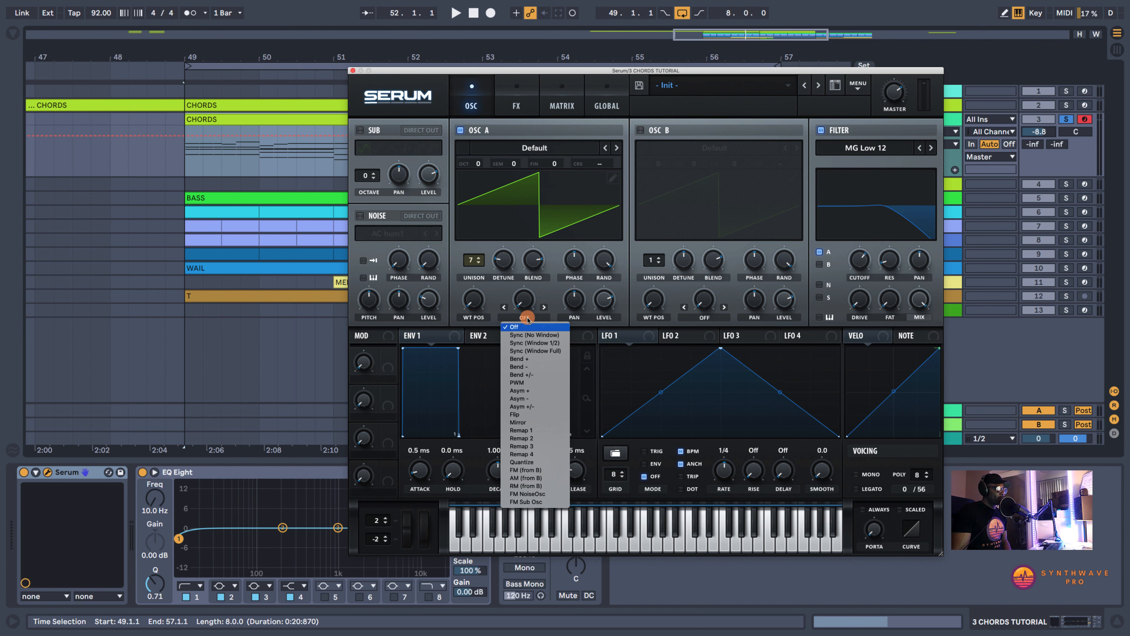
{"action": "left_click", "coordinate": [526, 375]}
{"action": "left_click_drag", "start_coordinate": [524, 301], "coordinate": [514, 263]}
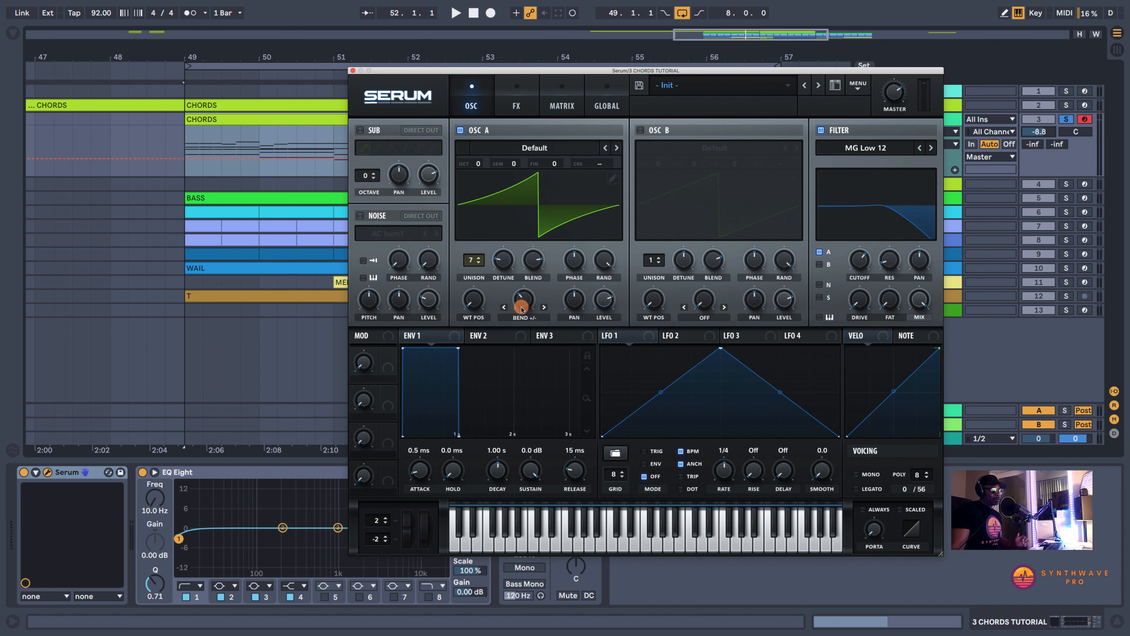
{"action": "left_click_drag", "start_coordinate": [522, 309], "coordinate": [529, 266]}
{"action": "key", "text": "space"}
{"action": "left_click_drag", "start_coordinate": [527, 304], "coordinate": [526, 304]}
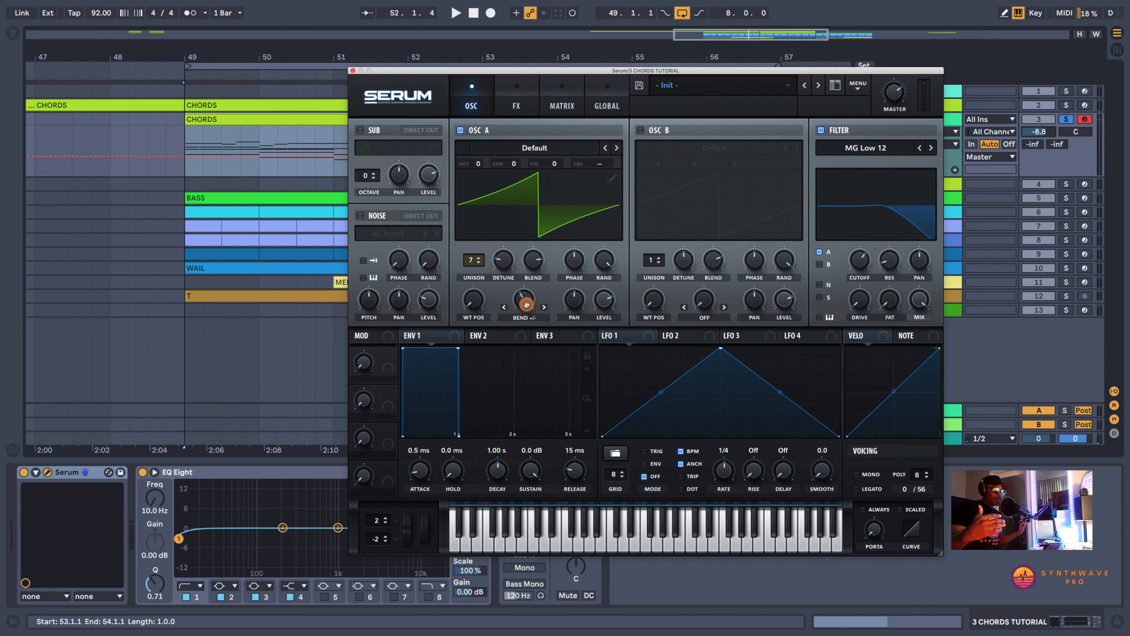
{"action": "left_click_drag", "start_coordinate": [526, 304], "coordinate": [526, 305]}
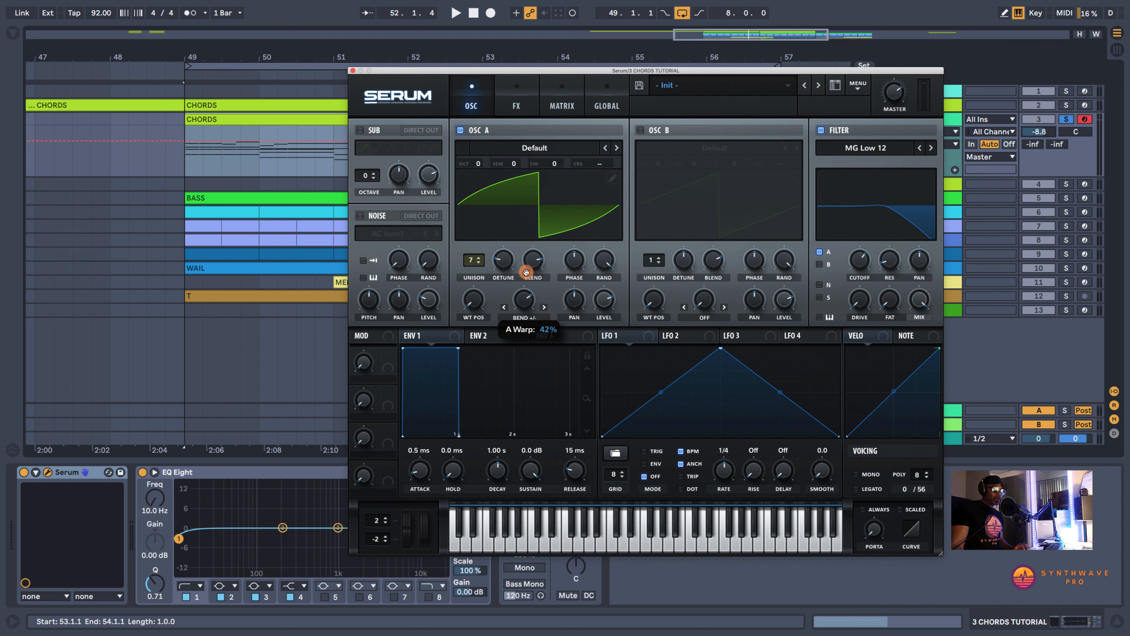
Bend oscillator A's waveform to a warp amount of about -26% while auditioning the chords
{"action": "key", "text": "space"}
{"action": "left_click_drag", "start_coordinate": [526, 272], "coordinate": [522, 308]}
{"action": "key", "text": "space"}
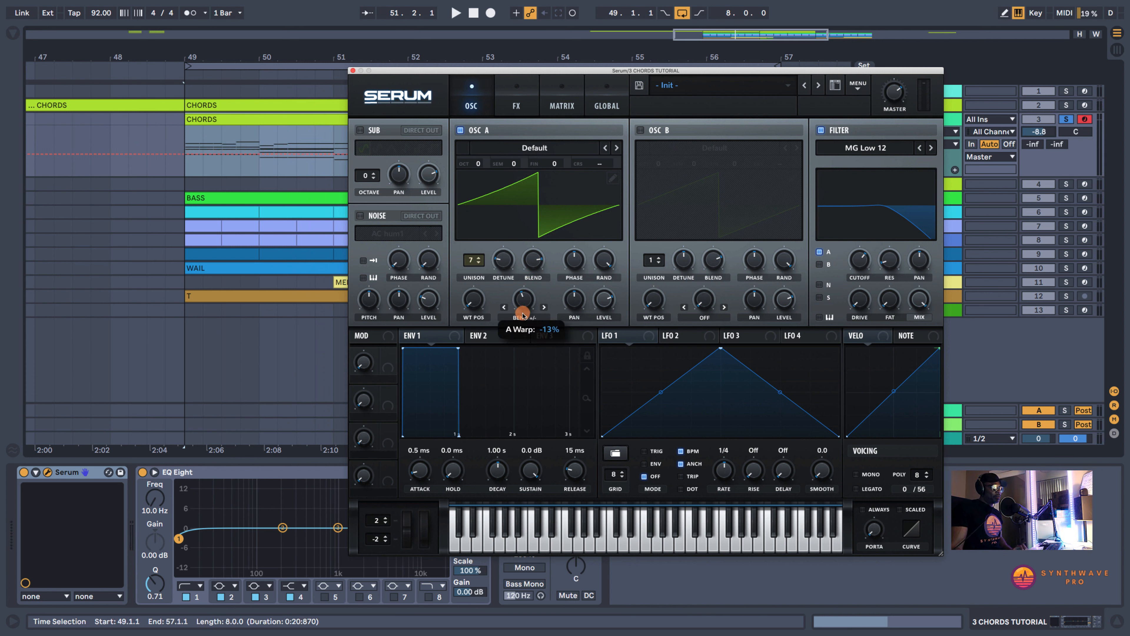
{"action": "key", "text": "space"}
{"action": "mouse_move", "coordinate": [523, 314]}
{"action": "left_mouse_down"}
{"action": "mouse_move", "coordinate": [518, 352]}
{"action": "mouse_move", "coordinate": [529, 248]}
{"action": "mouse_move", "coordinate": [515, 346]}
{"action": "mouse_move", "coordinate": [518, 325]}
{"action": "left_mouse_up"}
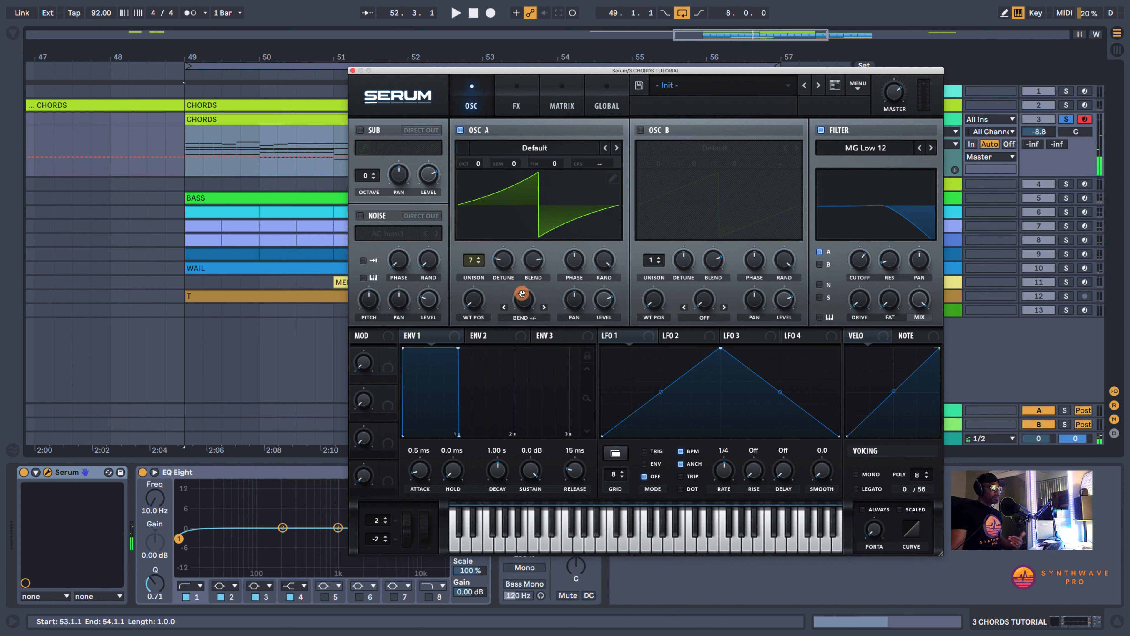
{"action": "mouse_move", "coordinate": [521, 299]}
{"action": "key", "text": "space"}
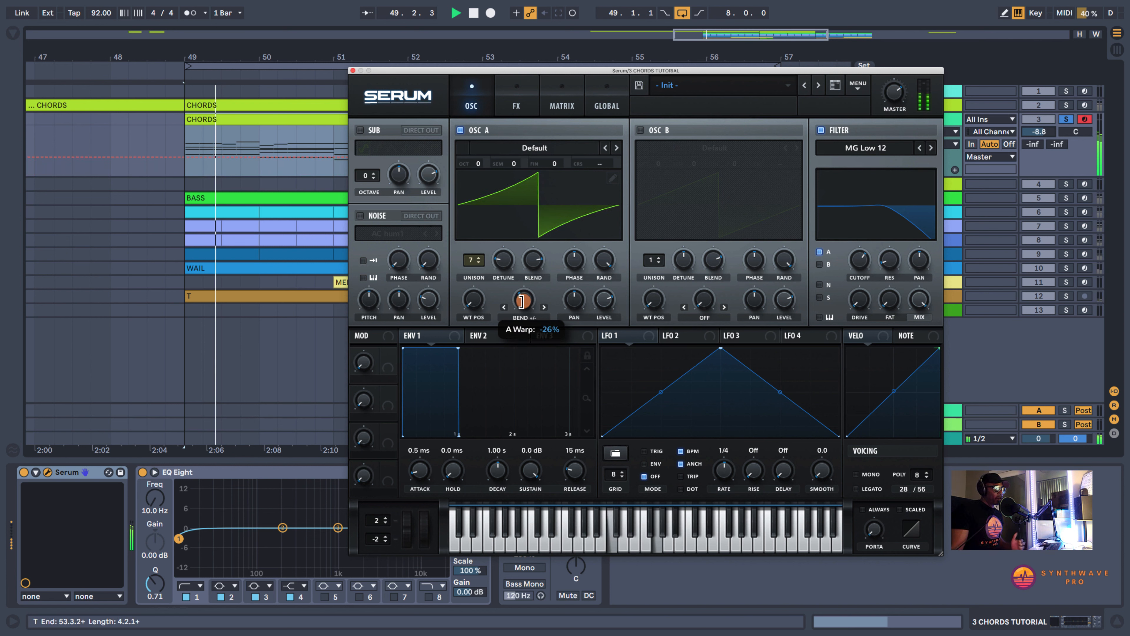
{"action": "key", "text": "space"}
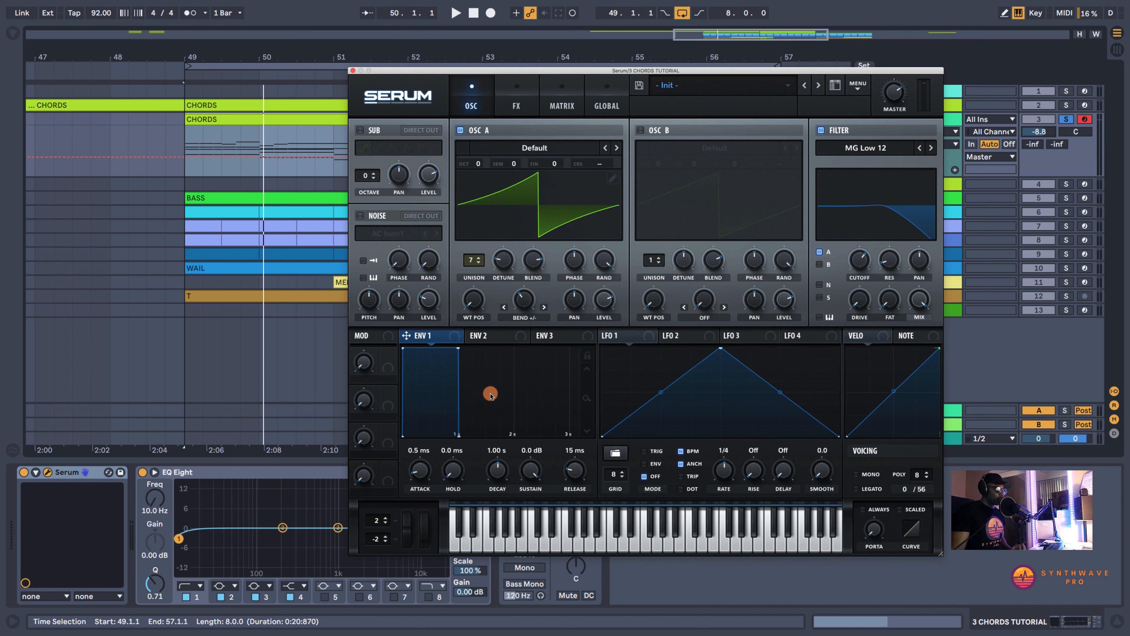
Lengthen envelope 1's release to about 446 ms while the chords play
{"action": "key", "text": "space"}
{"action": "left_click_drag", "start_coordinate": [574, 471], "coordinate": [580, 453]}
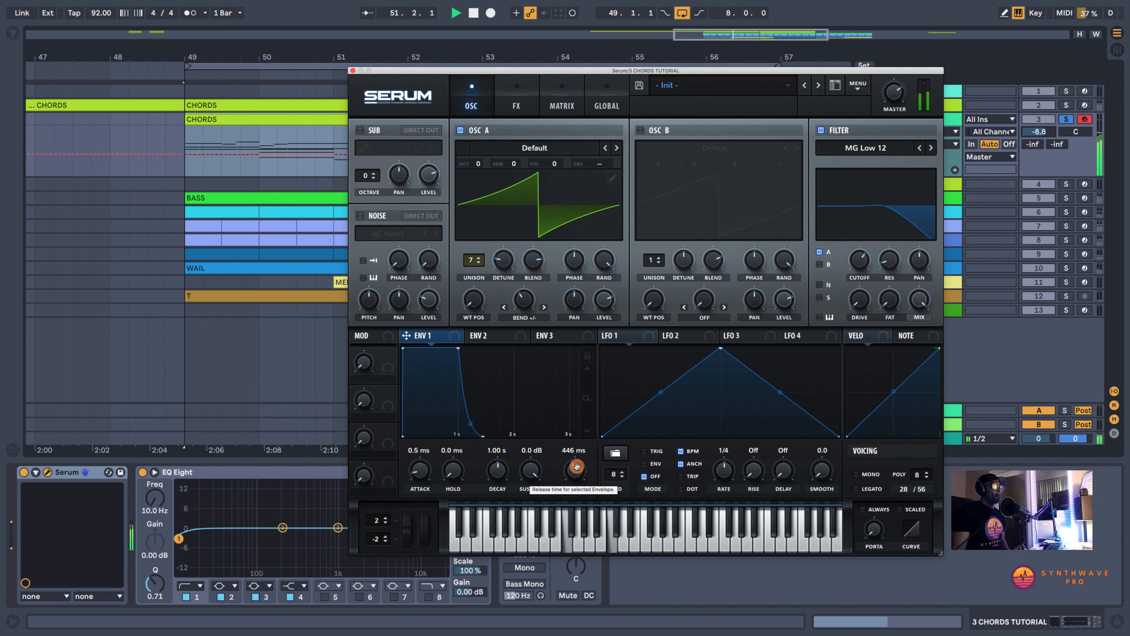
{"action": "key", "text": "space"}
Assign envelope 2 to the filter cutoff, lower the base cutoff, and audition the chords
{"action": "left_click", "coordinate": [488, 337]}
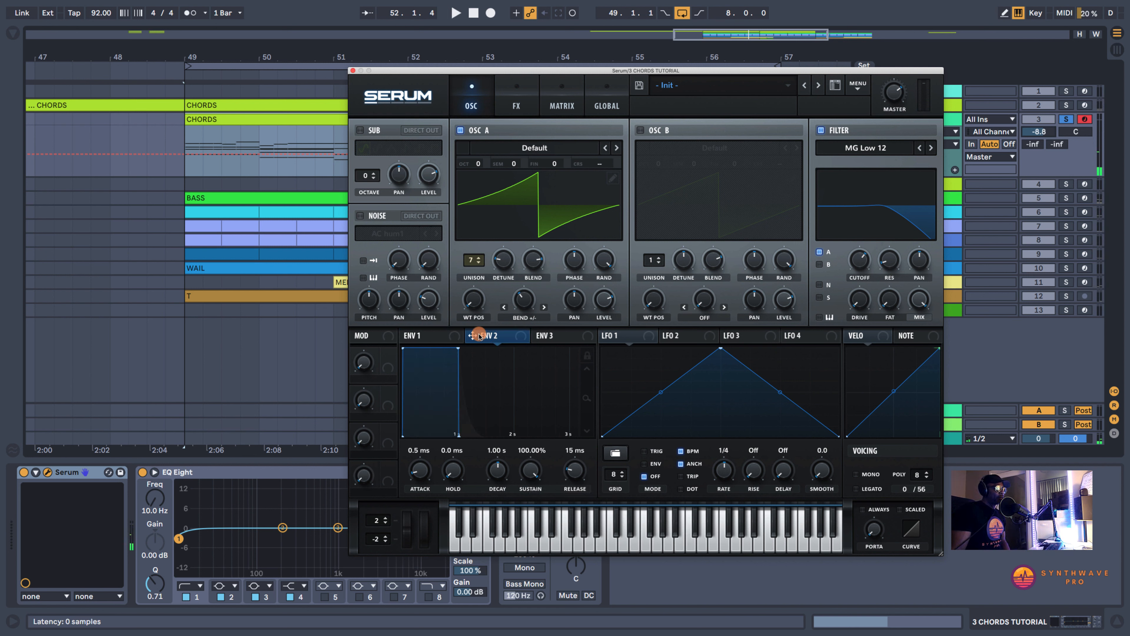
{"action": "left_click_drag", "start_coordinate": [474, 337], "coordinate": [860, 255]}
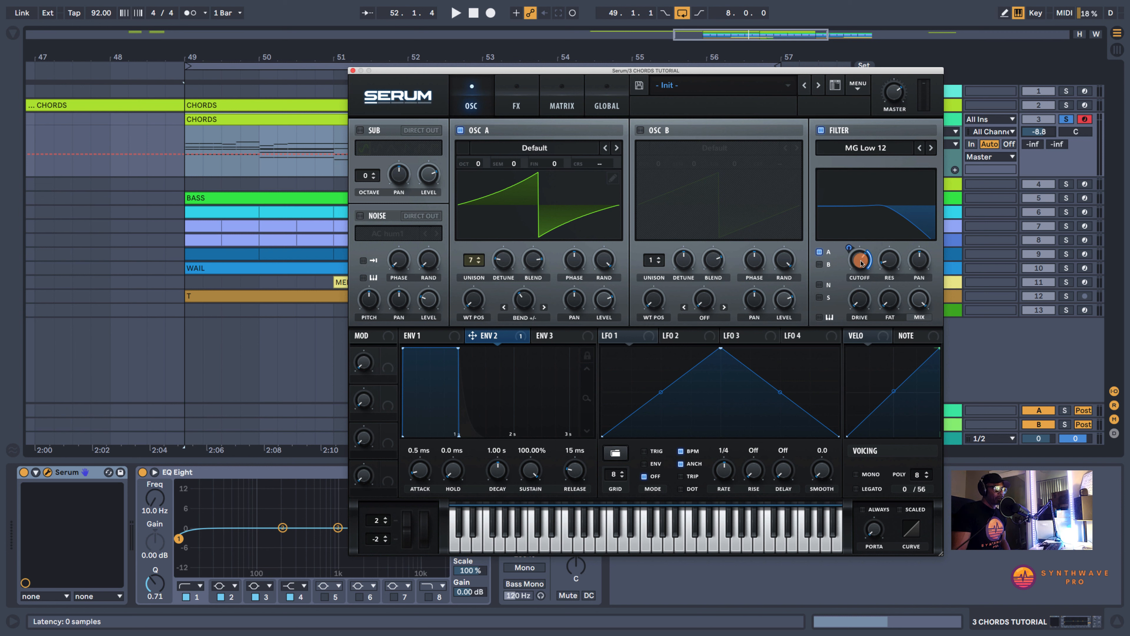
{"action": "mouse_move", "coordinate": [860, 262]}
{"action": "left_mouse_down"}
{"action": "mouse_move", "coordinate": [861, 289]}
{"action": "mouse_move", "coordinate": [862, 269]}
{"action": "left_mouse_up"}
{"action": "key", "text": "space"}
{"action": "key", "text": "space"}
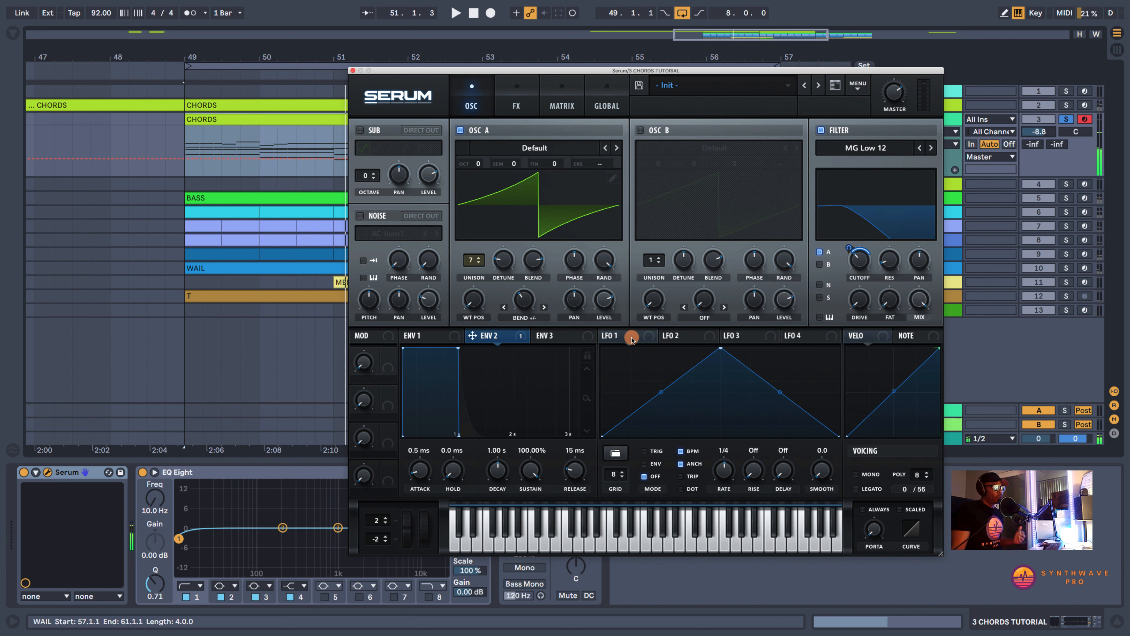
Set envelope 2's sustain to 0% and deepen its modulation of the filter cutoff while auditioning the chords
{"action": "left_click_drag", "start_coordinate": [532, 472], "coordinate": [531, 594]}
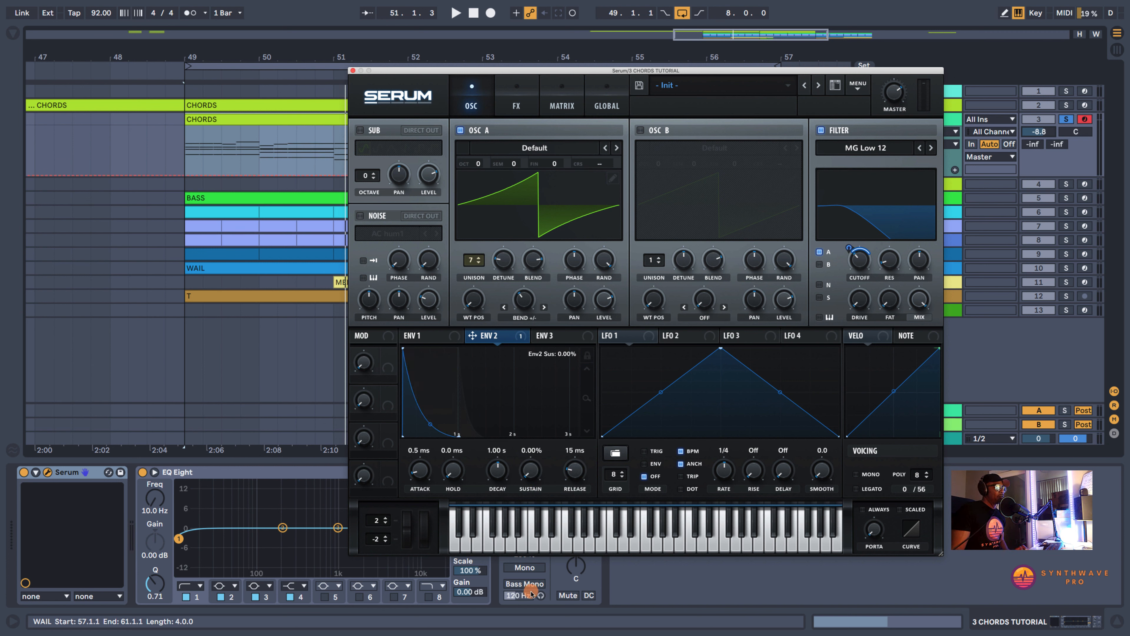
{"action": "key", "text": "space"}
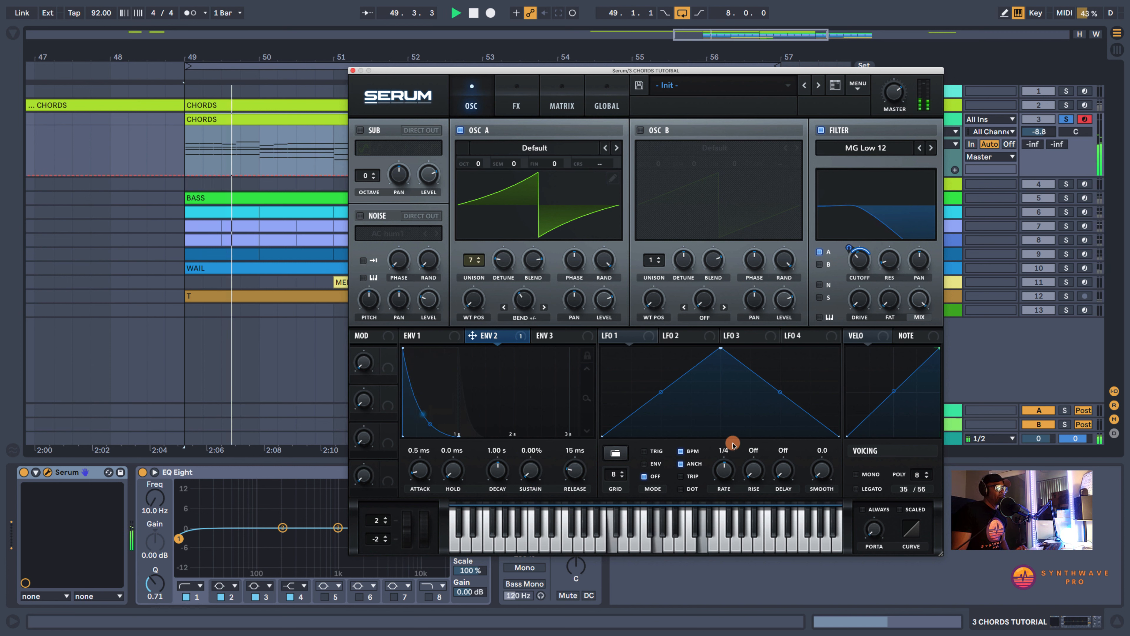
{"action": "left_click_drag", "start_coordinate": [849, 248], "coordinate": [851, 243]}
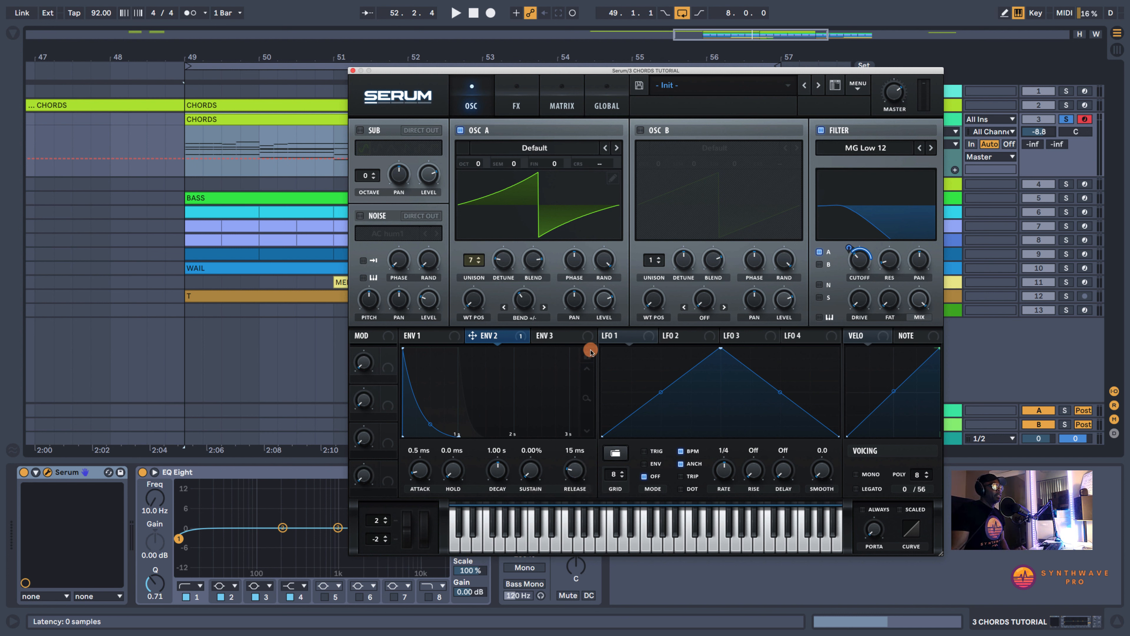
Set envelope 2's attack to 52 ms and release to 223 ms while auditioning the chords
{"action": "left_click_drag", "start_coordinate": [589, 397], "coordinate": [591, 427]}
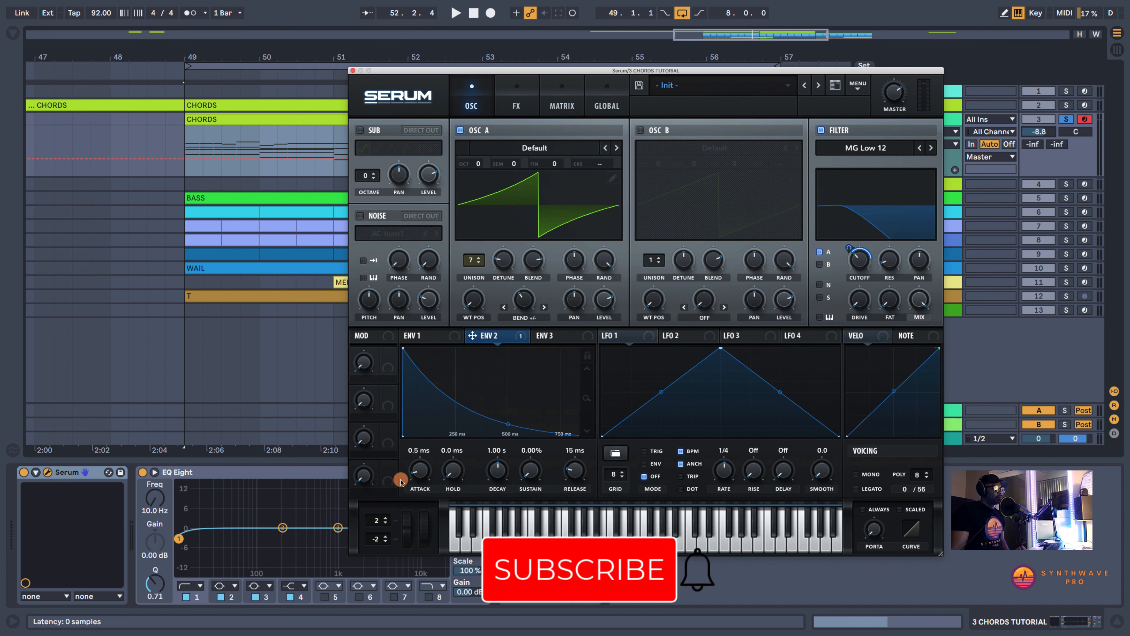
{"action": "key", "text": "space"}
{"action": "left_click_drag", "start_coordinate": [421, 471], "coordinate": [421, 452]}
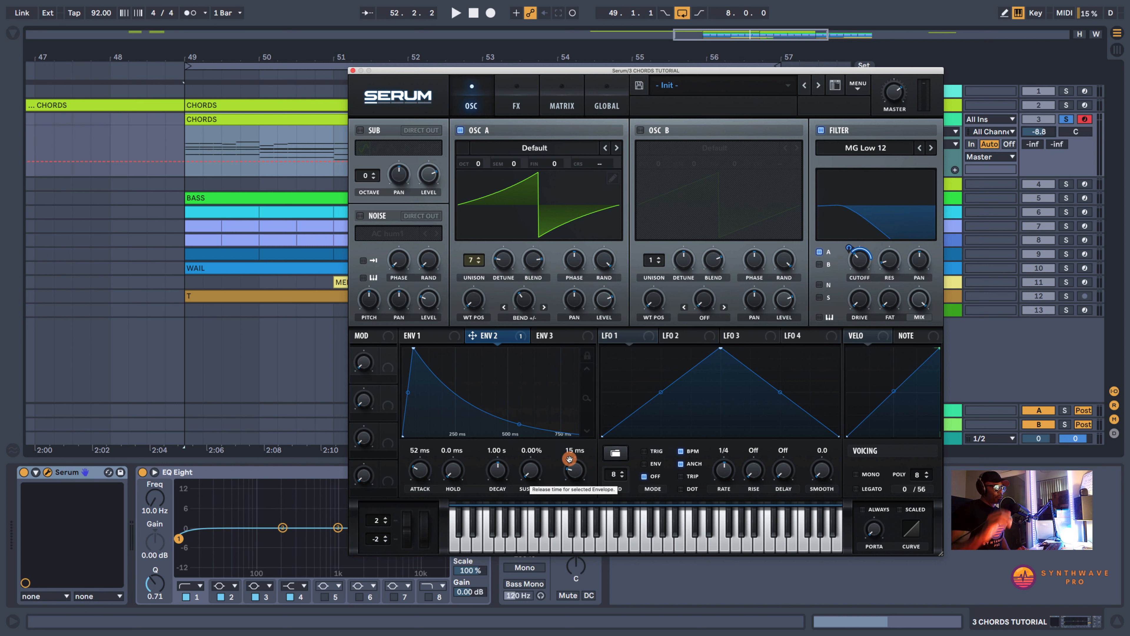
{"action": "key", "text": "space"}
{"action": "left_click_drag", "start_coordinate": [569, 458], "coordinate": [576, 457]}
{"action": "mouse_move", "coordinate": [587, 398]}
{"action": "left_mouse_down"}
{"action": "mouse_move", "coordinate": [588, 374]}
{"action": "mouse_move", "coordinate": [586, 417]}
{"action": "left_mouse_up"}
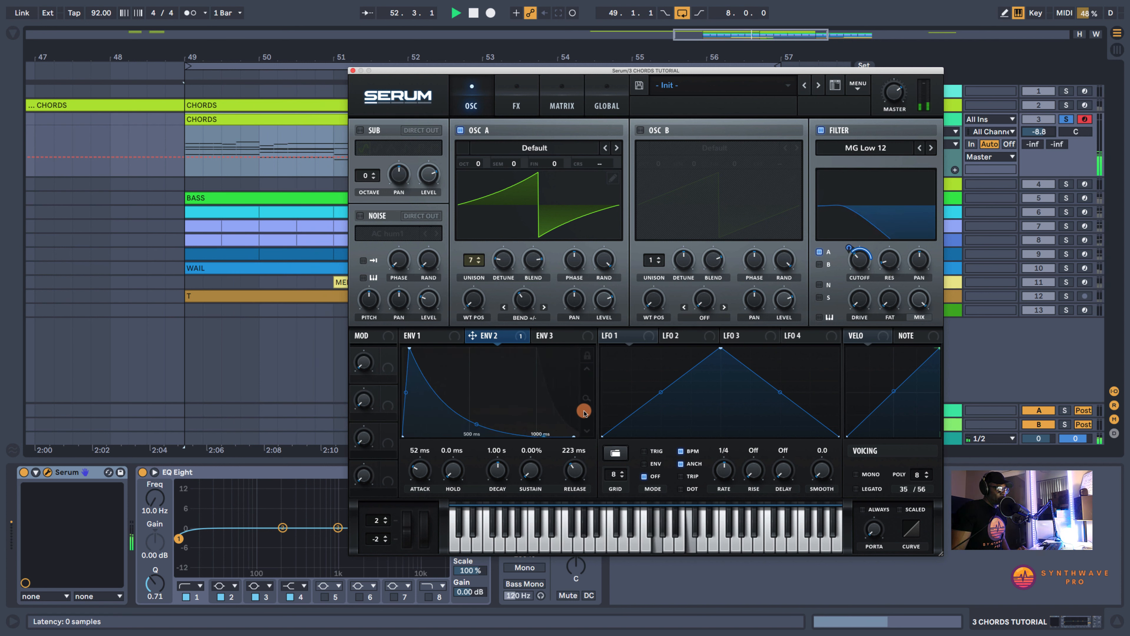
Try envelope 2's decay at 321 ms, settle on 623 ms while the chords play, and keep sustain at 0%
{"action": "left_click_drag", "start_coordinate": [506, 477], "coordinate": [504, 488]}
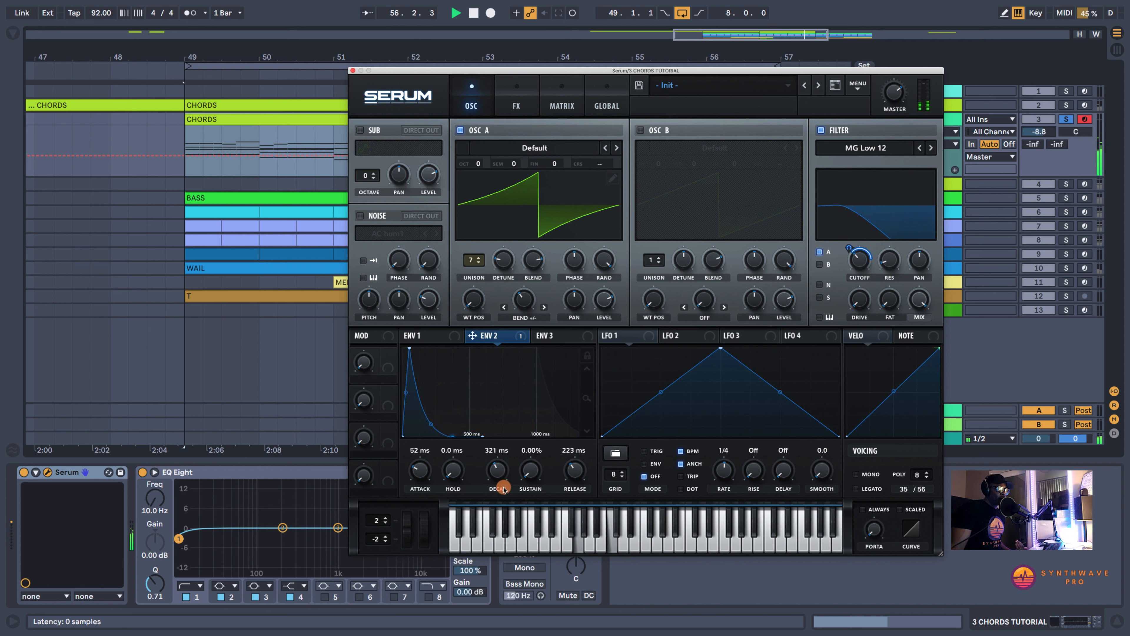
{"action": "left_click_drag", "start_coordinate": [504, 489], "coordinate": [504, 483]}
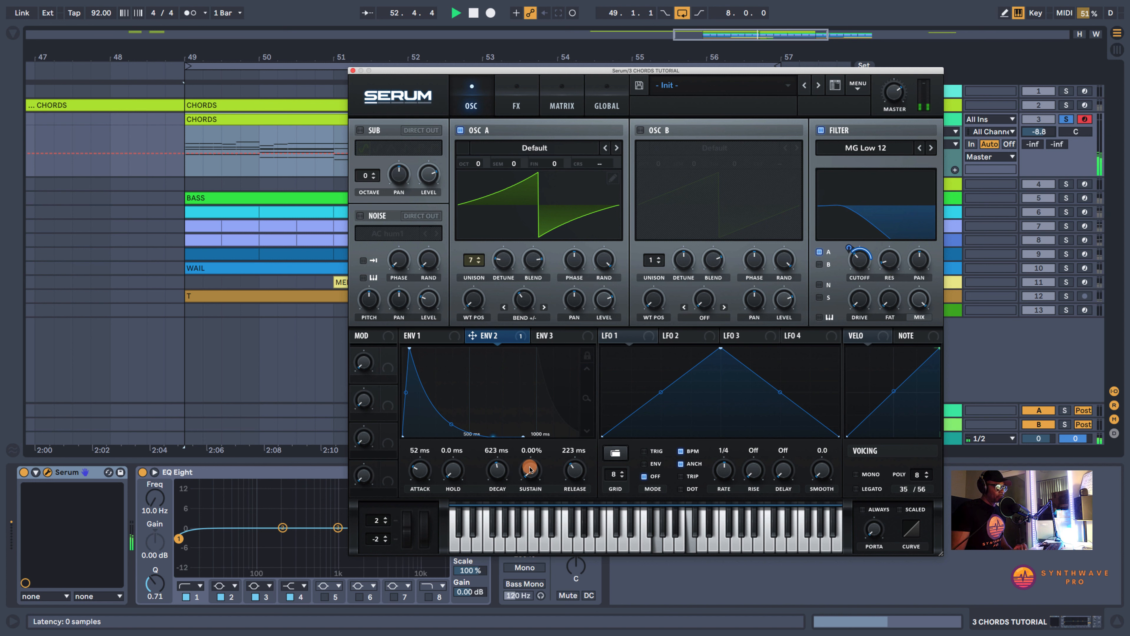
{"action": "left_click_drag", "start_coordinate": [529, 470], "coordinate": [528, 471]}
{"action": "key", "text": "space"}
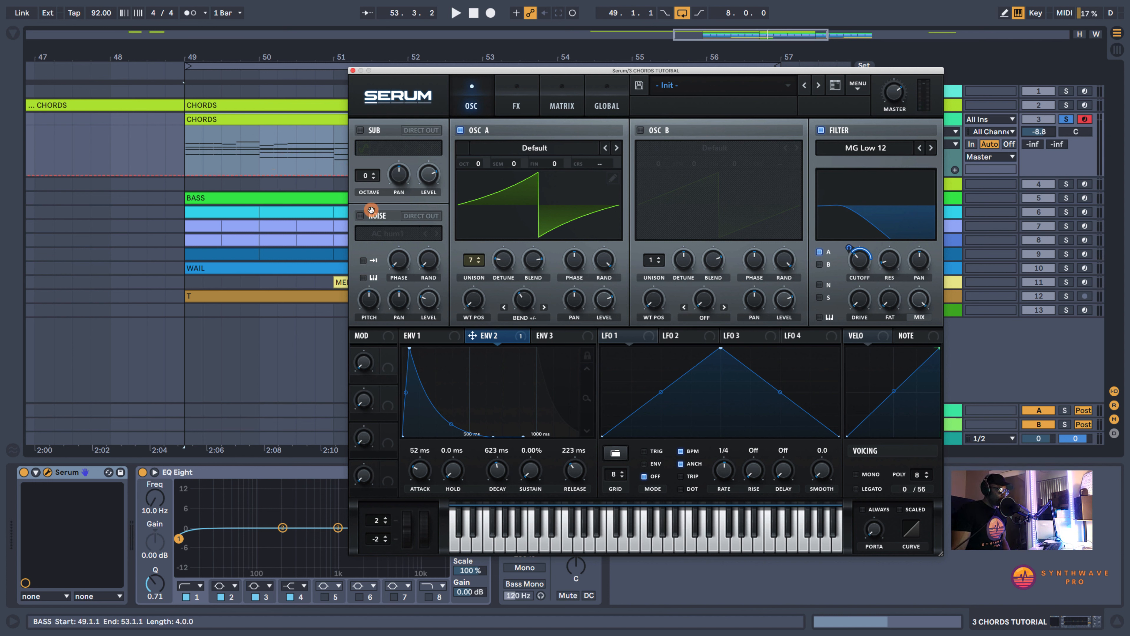
Enable the noise oscillator with the Analog BrightWhite sample and route it through the filter
{"action": "left_click", "coordinate": [361, 216]}
{"action": "left_click", "coordinate": [388, 234]}
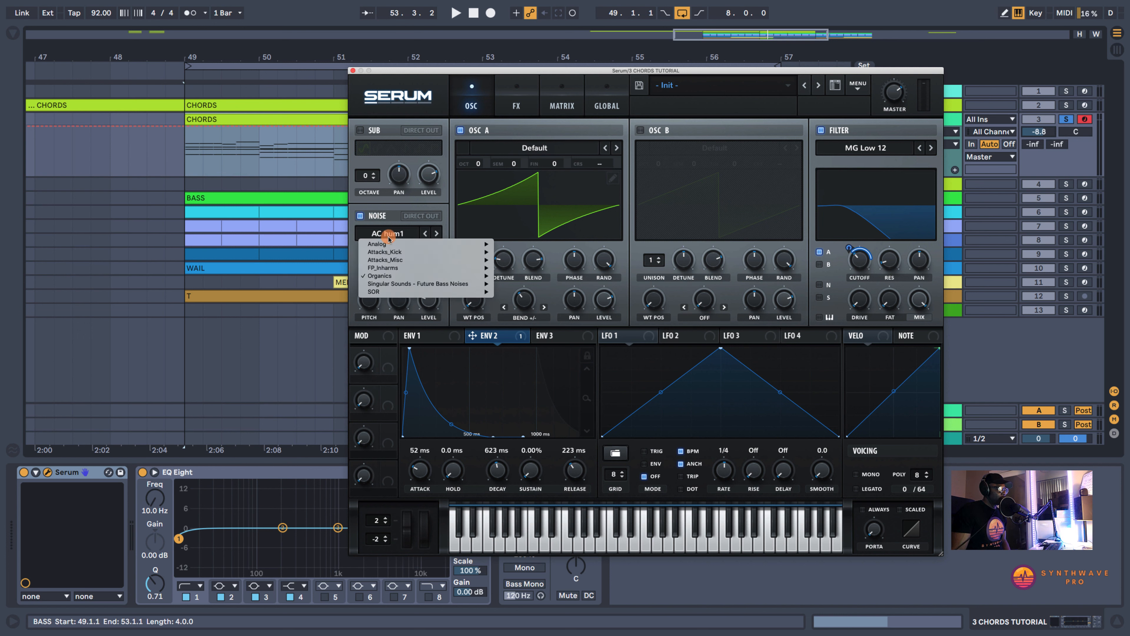
{"action": "mouse_move", "coordinate": [391, 244]}
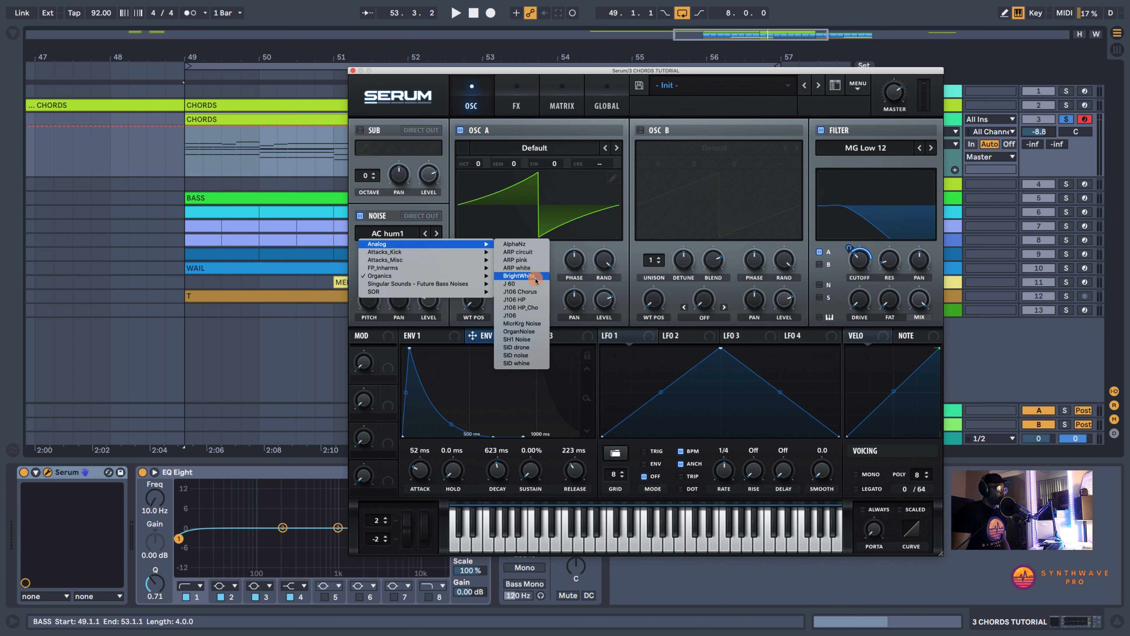
{"action": "left_click", "coordinate": [520, 276]}
{"action": "left_click", "coordinate": [784, 298]}
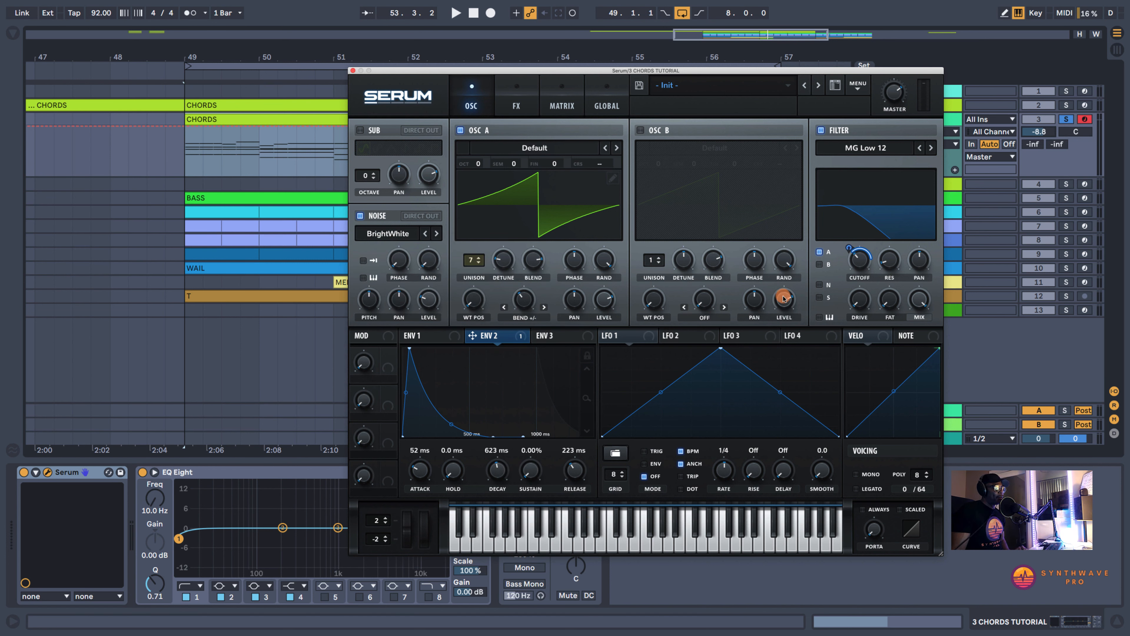
{"action": "left_click", "coordinate": [820, 284]}
Fine-tune the noise level around 26% during playback, comparing the chords with the noise switched off and on
{"action": "key", "text": "space"}
{"action": "left_click", "coordinate": [430, 301]}
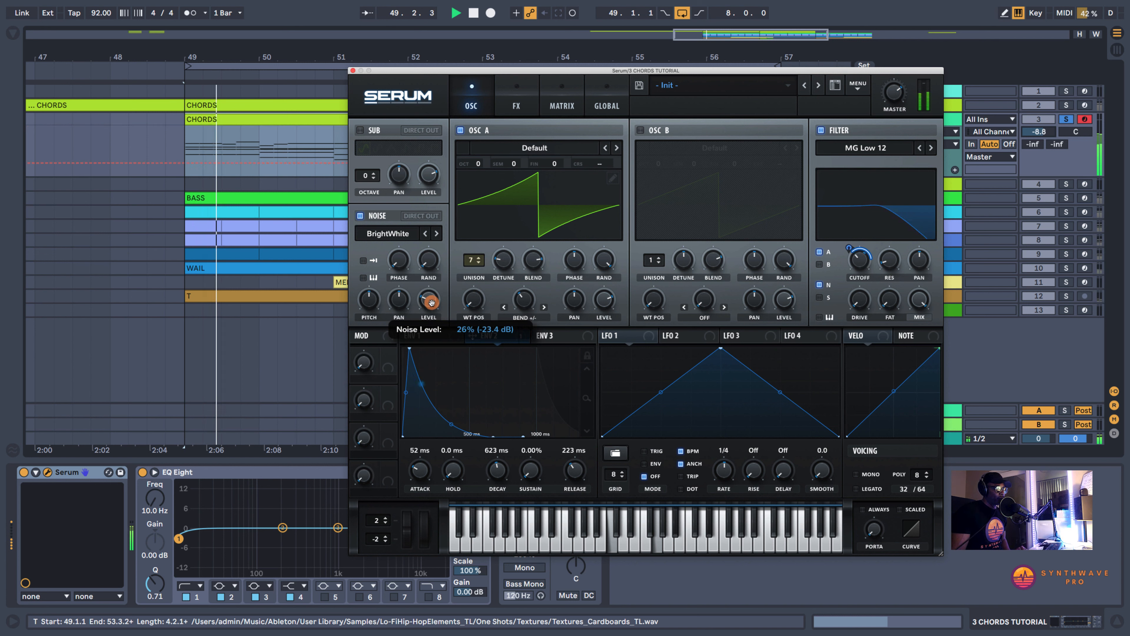
{"action": "mouse_move", "coordinate": [431, 302]}
{"action": "left_mouse_down"}
{"action": "mouse_move", "coordinate": [430, 272]}
{"action": "mouse_move", "coordinate": [426, 301]}
{"action": "left_mouse_up"}
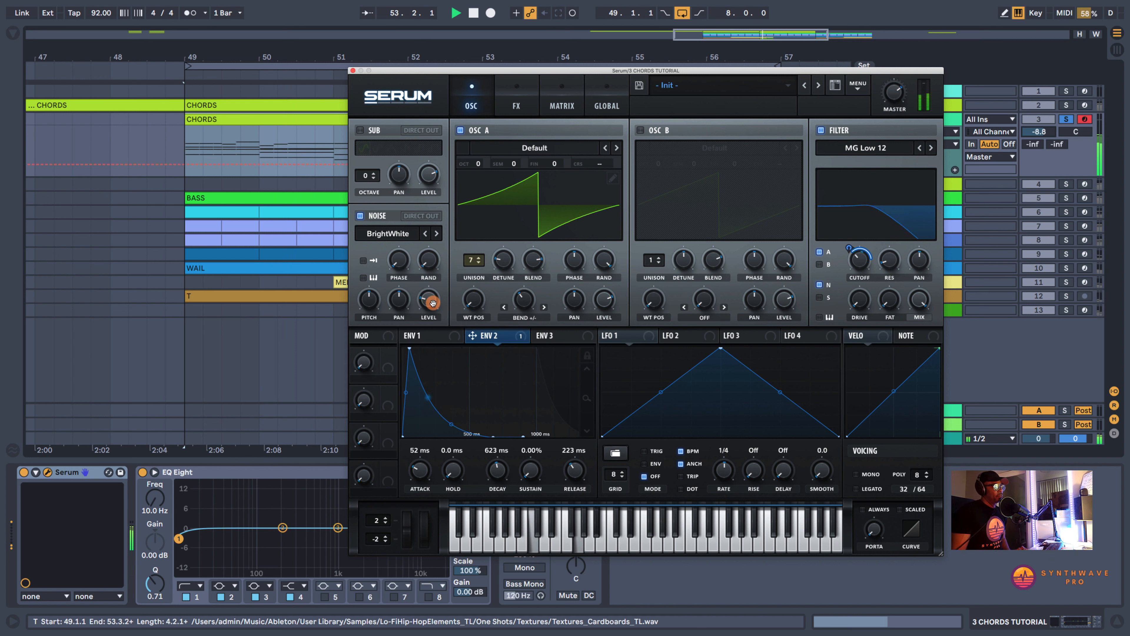
{"action": "left_click", "coordinate": [361, 217]}
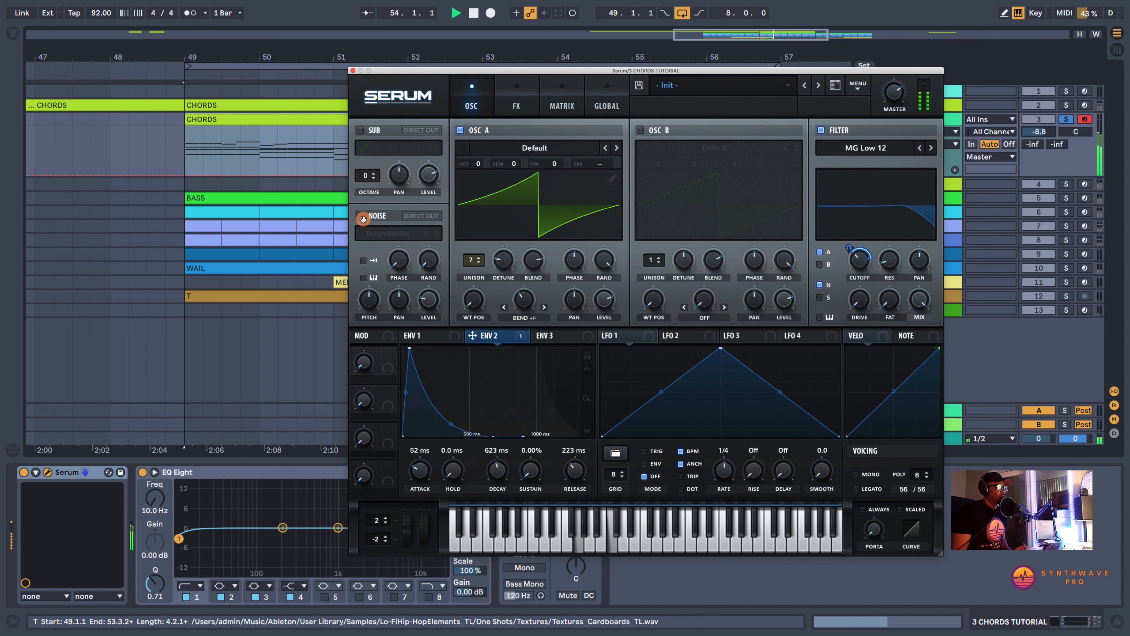
{"action": "left_click", "coordinate": [362, 217]}
{"action": "left_click_drag", "start_coordinate": [432, 300], "coordinate": [431, 298]}
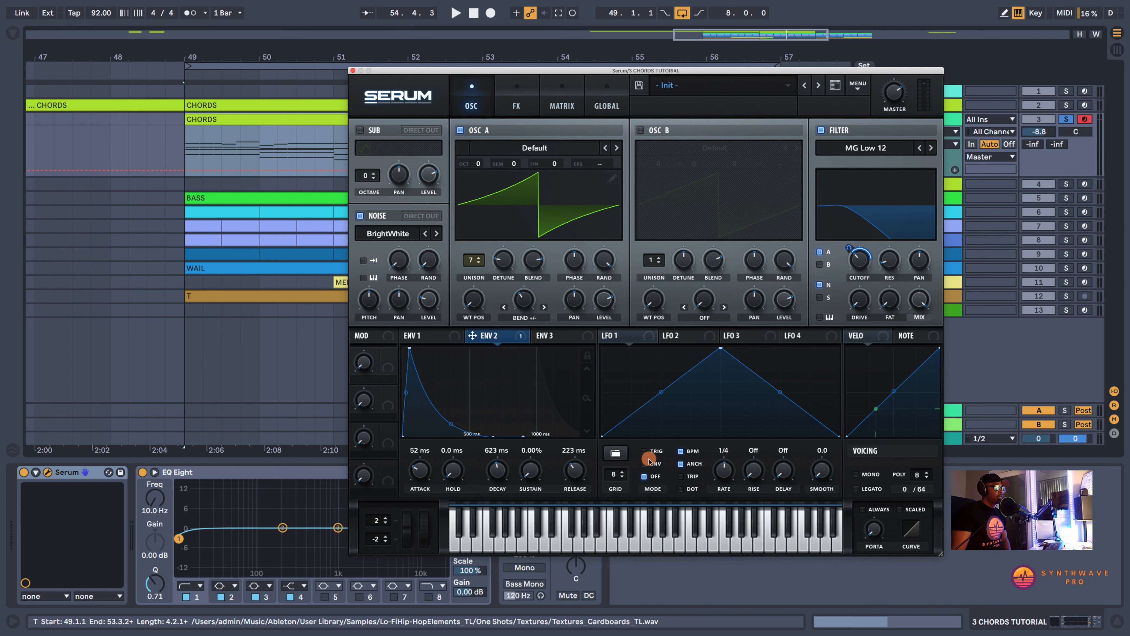
Make portamento always active and set its time to about 28 ms while auditioning the chords
{"action": "left_click", "coordinate": [875, 530]}
{"action": "mouse_move", "coordinate": [875, 524]}
{"action": "left_mouse_down"}
{"action": "mouse_move", "coordinate": [875, 467]}
{"action": "mouse_move", "coordinate": [878, 536]}
{"action": "left_mouse_up"}
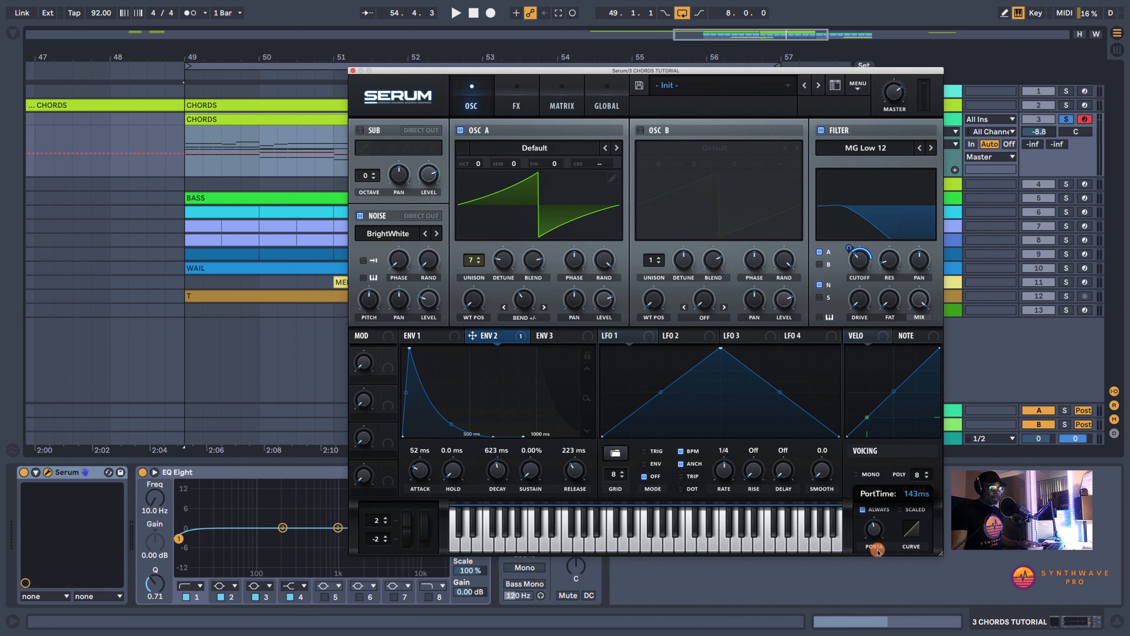
{"action": "key", "text": "space"}
{"action": "left_click_drag", "start_coordinate": [875, 531], "coordinate": [882, 555]}
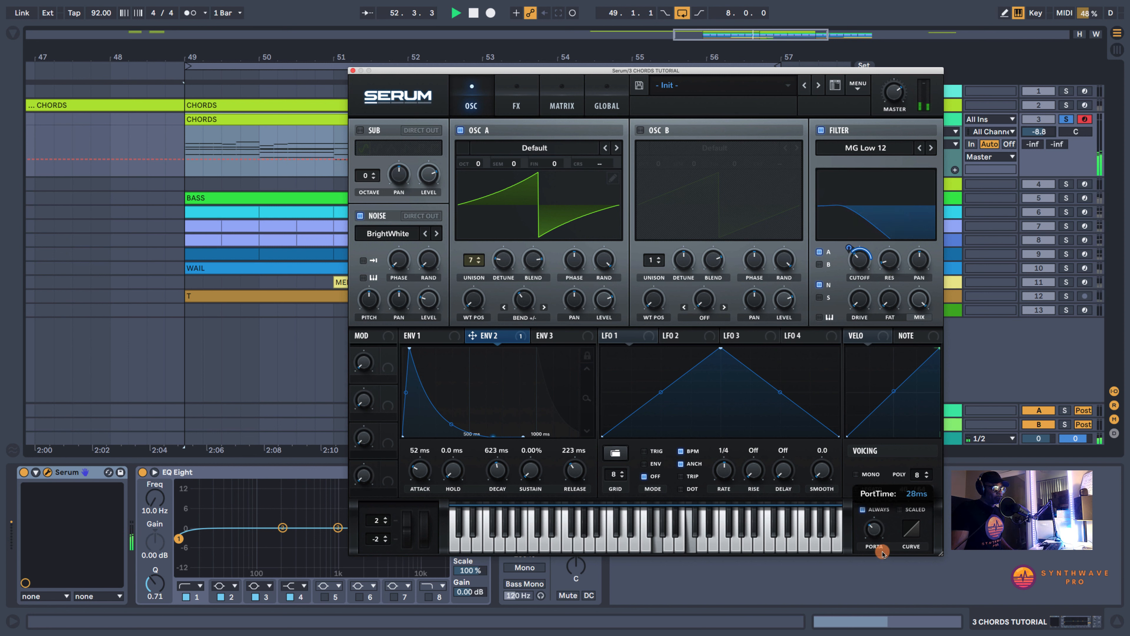
{"action": "left_click_drag", "start_coordinate": [882, 552], "coordinate": [882, 551]}
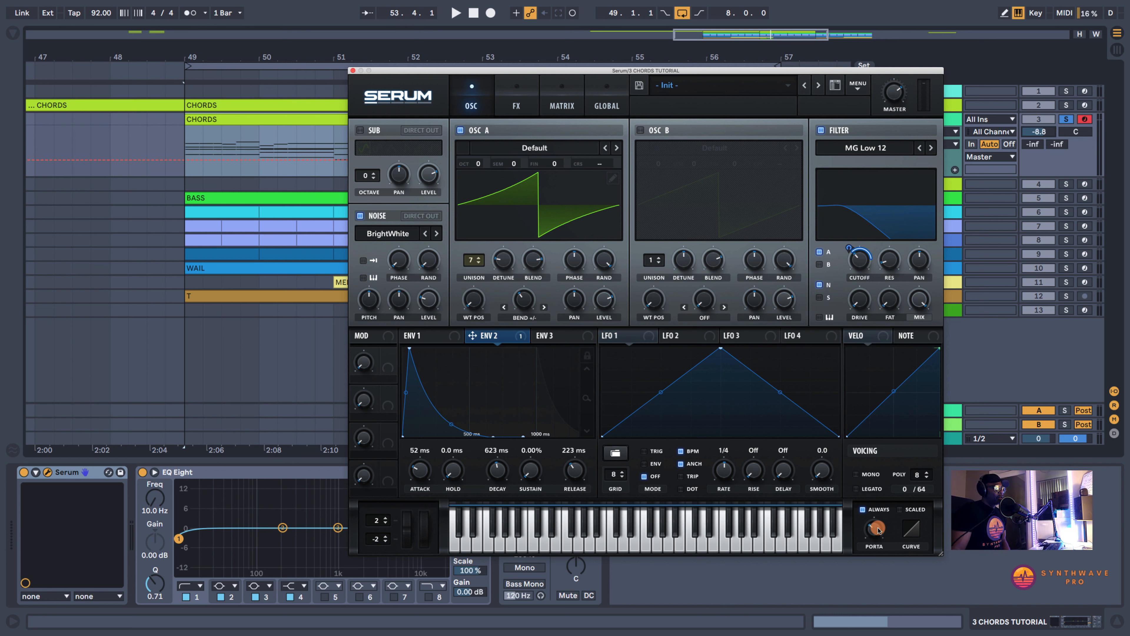
Route LFO 1, at a 1/2 rate, to the global master tuning in the second modulation matrix slot
{"action": "left_click", "coordinate": [563, 105]}
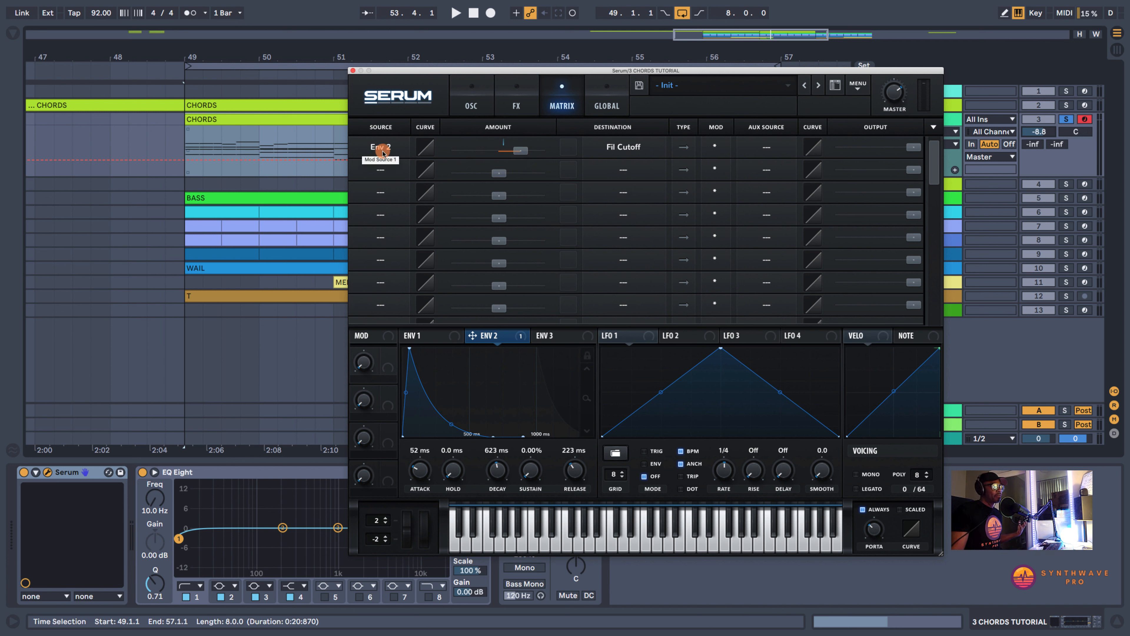
{"action": "left_click", "coordinate": [386, 177]}
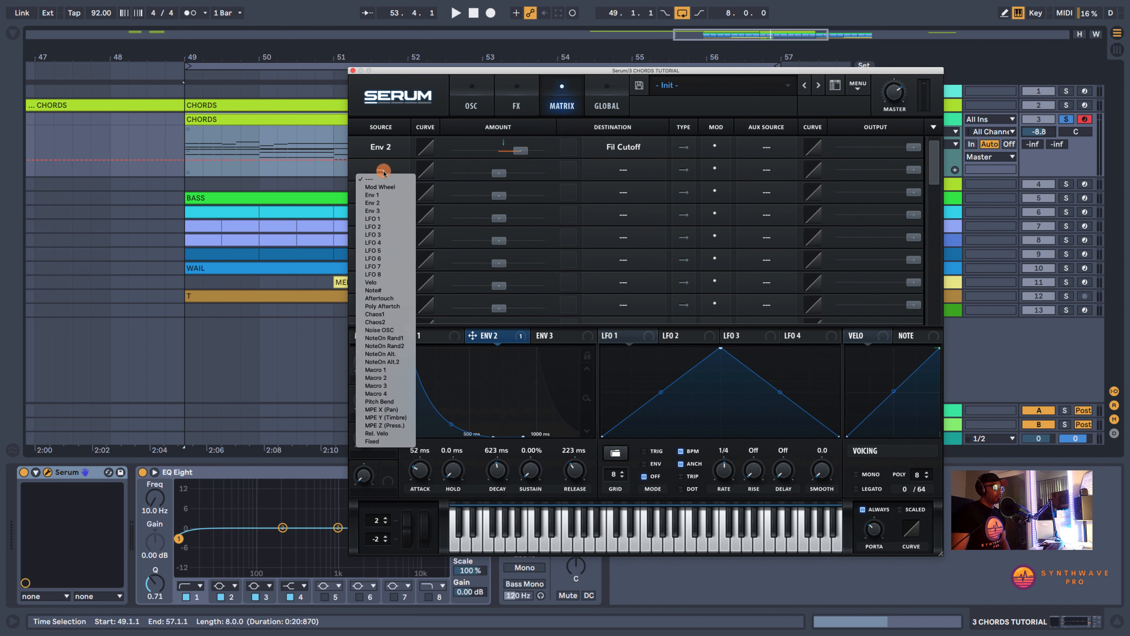
{"action": "left_click", "coordinate": [385, 220]}
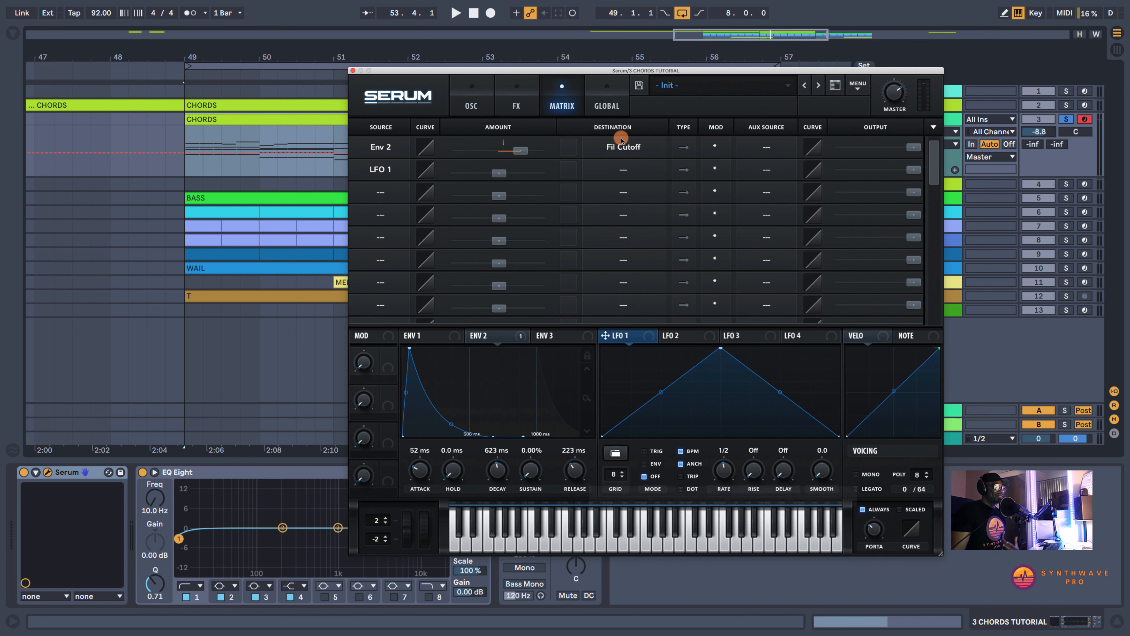
{"action": "left_click", "coordinate": [625, 169]}
{"action": "mouse_move", "coordinate": [635, 238]}
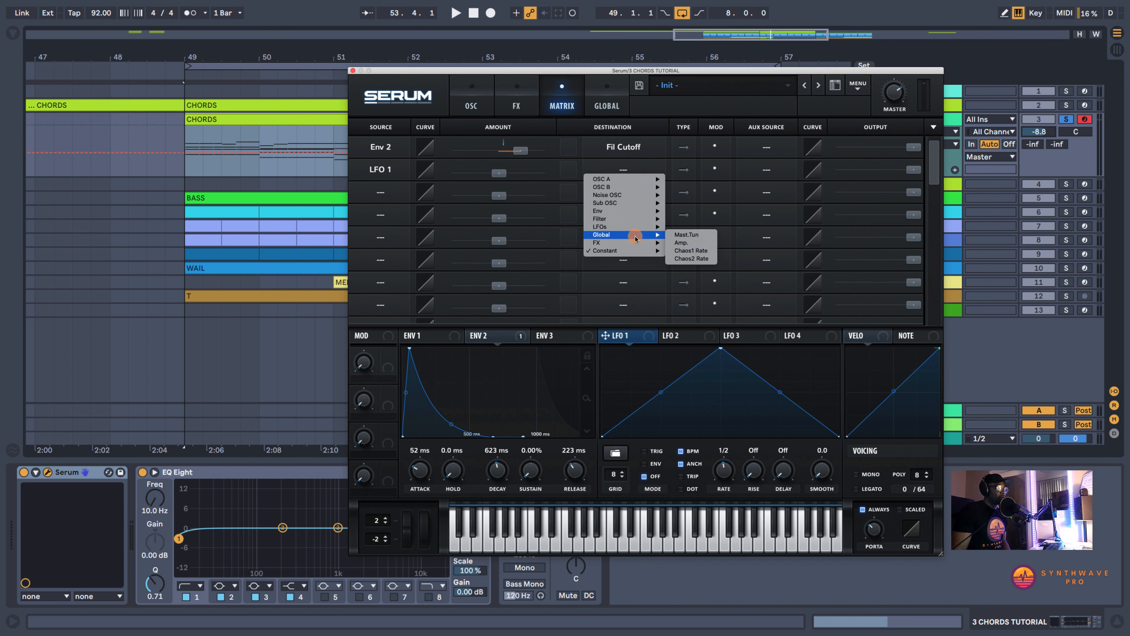
{"action": "left_click", "coordinate": [688, 235]}
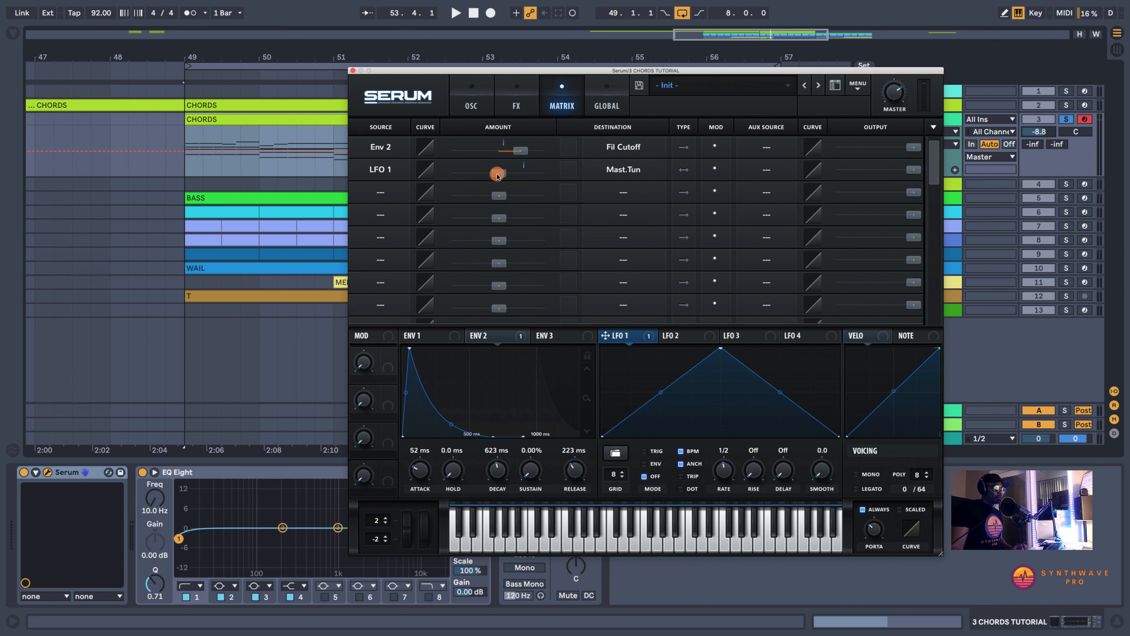
Audition the pitch modulation and reduce the output amount of the LFO 1 to master tuning route
{"action": "key", "text": "space"}
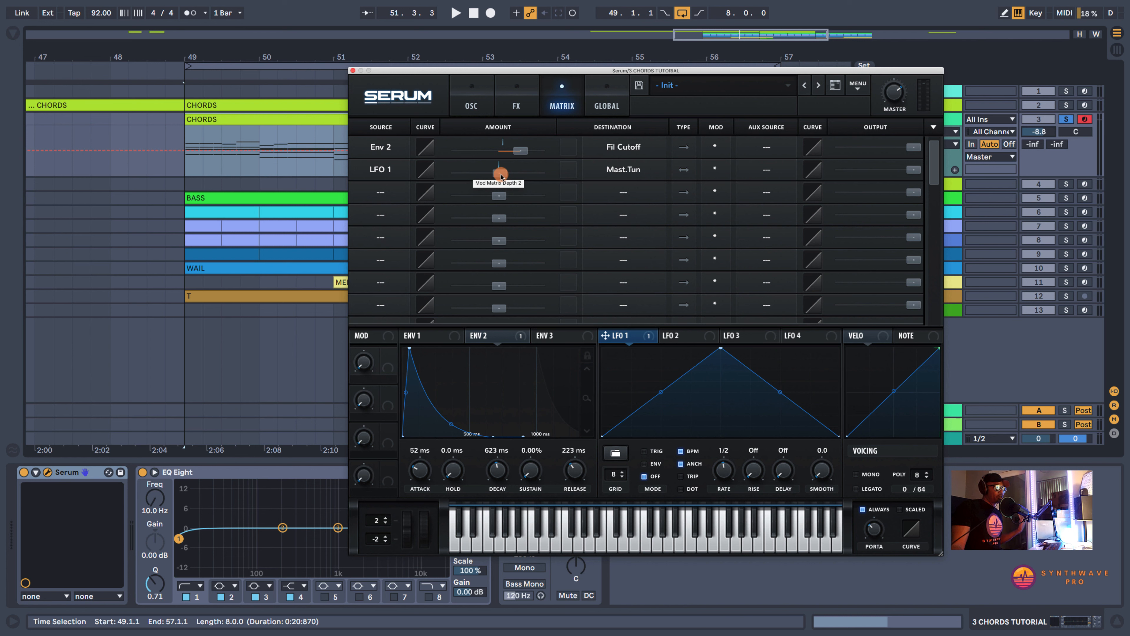
{"action": "left_click_drag", "start_coordinate": [914, 173], "coordinate": [784, 169]}
{"action": "key", "text": "space"}
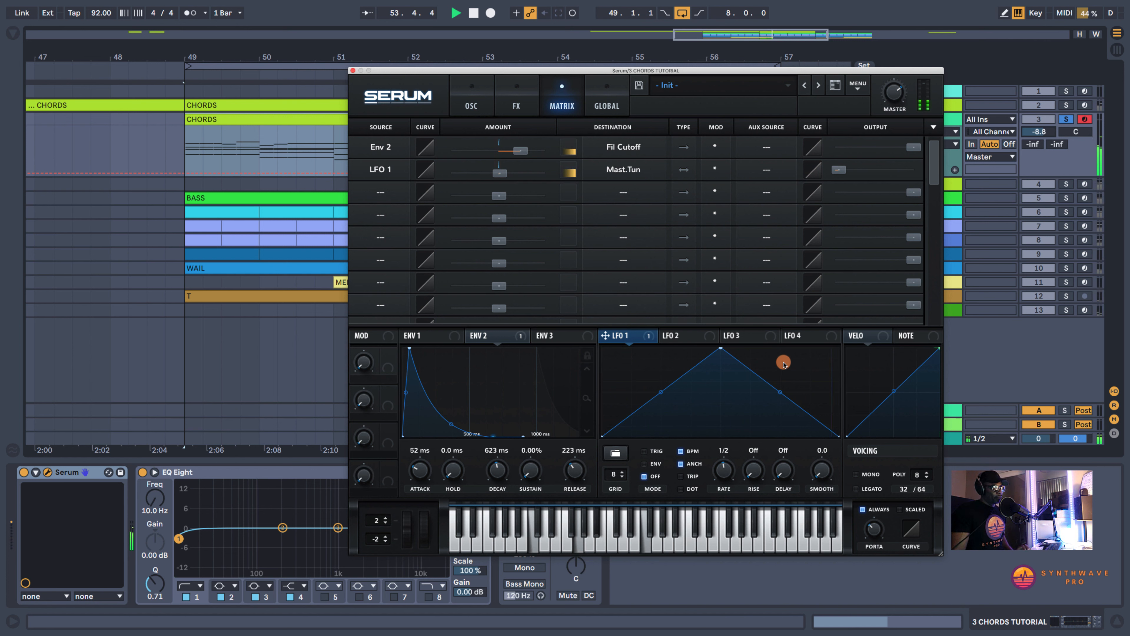
Bow both slopes of LFO 1's triangle outward into a rounded arch and set its delay to 1/4
{"action": "left_click_drag", "start_coordinate": [659, 389], "coordinate": [655, 385]}
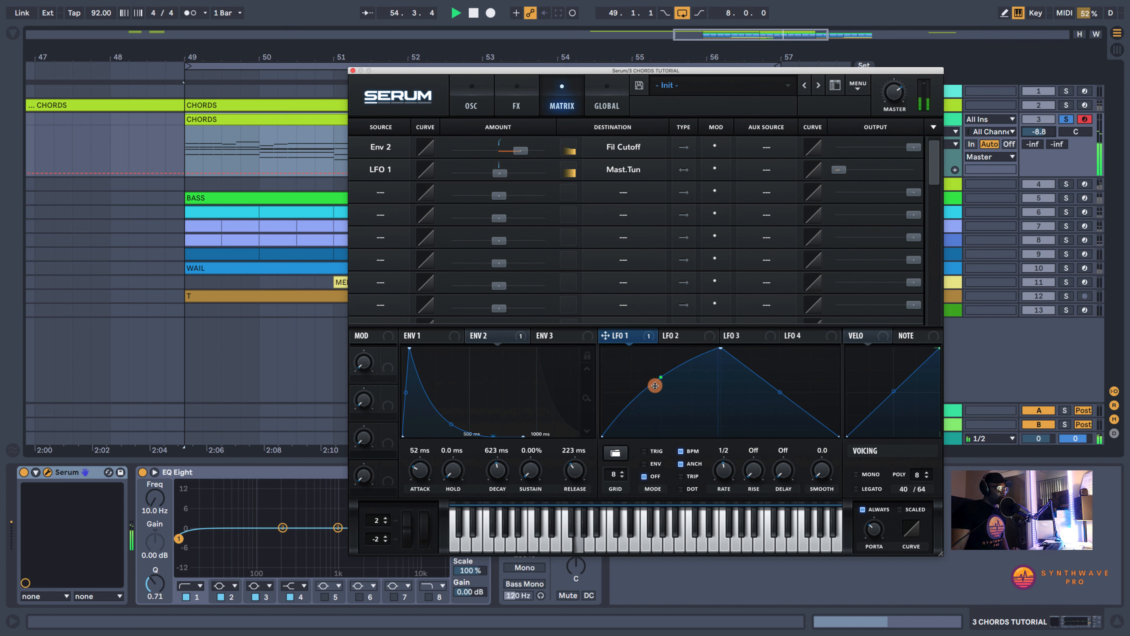
{"action": "left_click_drag", "start_coordinate": [776, 392], "coordinate": [782, 384]}
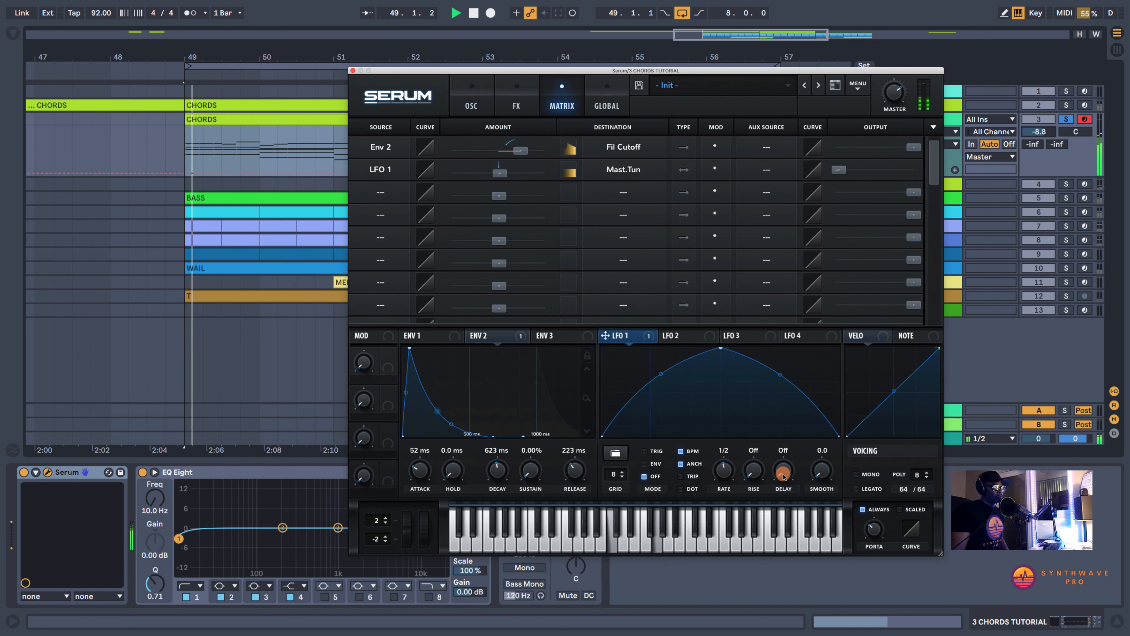
{"action": "left_click_drag", "start_coordinate": [784, 476], "coordinate": [789, 471]}
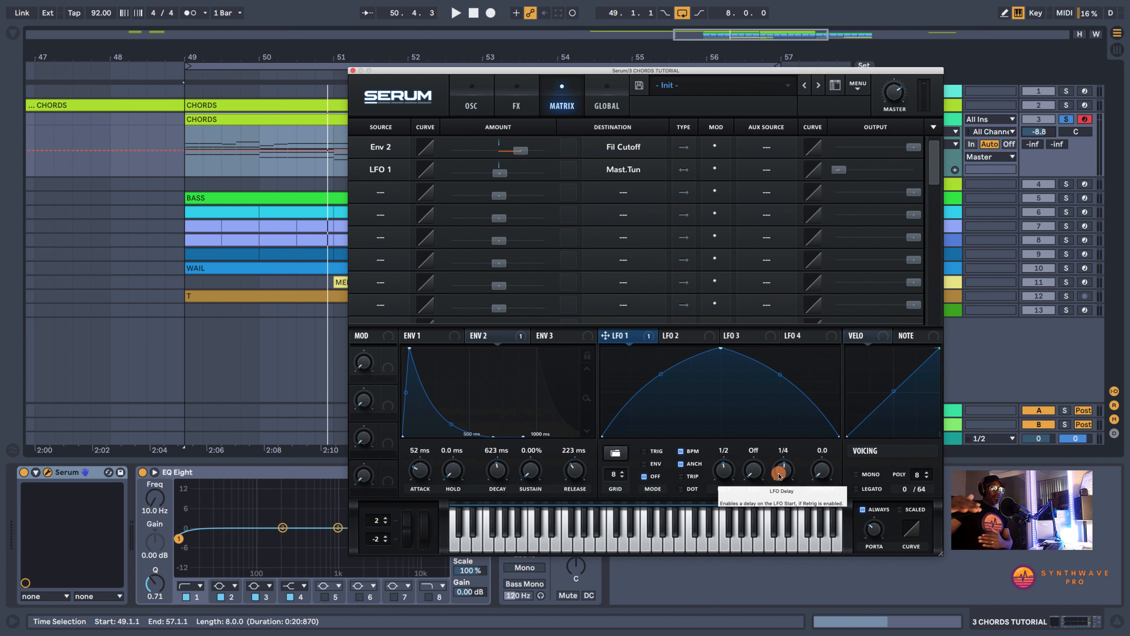
{"action": "key", "text": "space"}
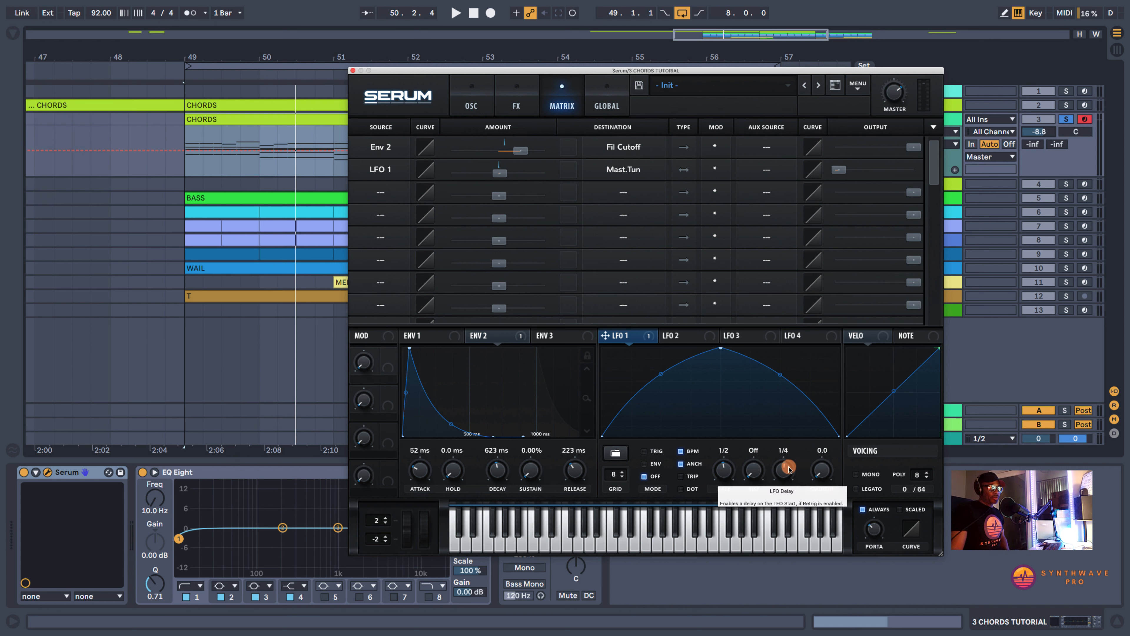
Unsolo track 3 and mute track 2 to hear the new chords in the full mix, lowering track 3's volume to -10.1 dB
{"action": "left_click", "coordinate": [1066, 120]}
{"action": "left_click", "coordinate": [1067, 120]}
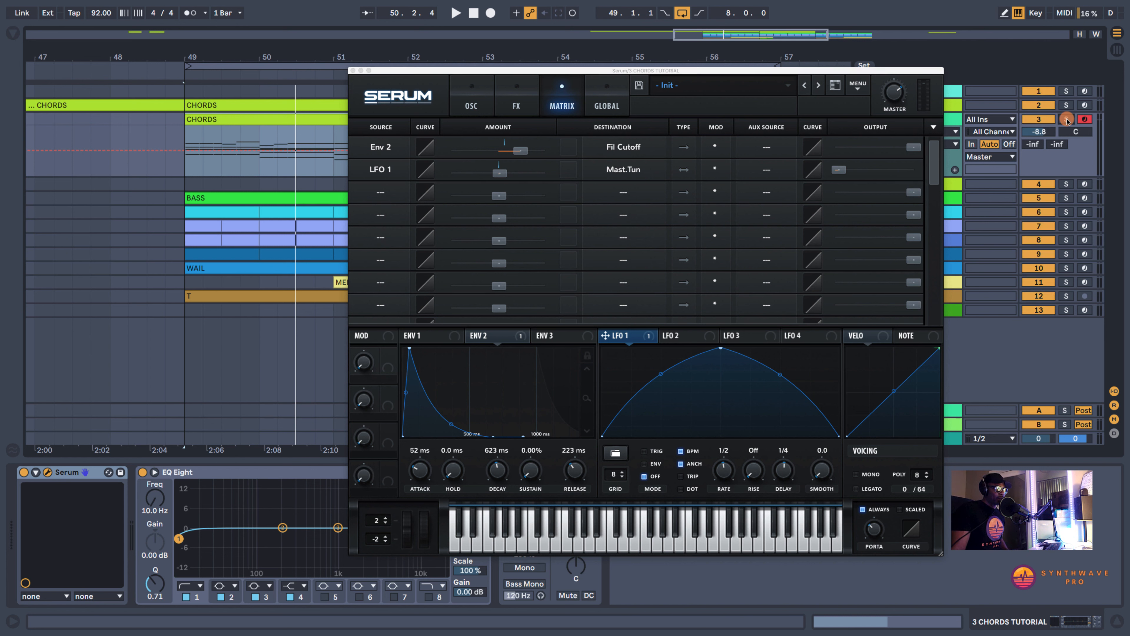
{"action": "left_click", "coordinate": [1045, 105]}
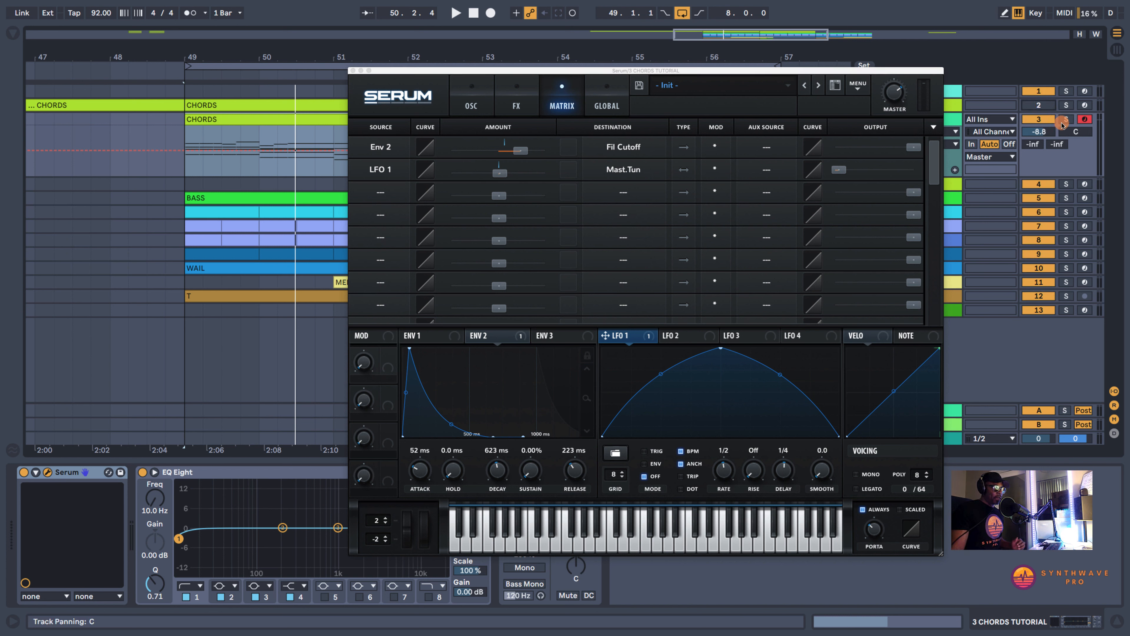
{"action": "key", "text": "space"}
{"action": "left_click_drag", "start_coordinate": [1041, 133], "coordinate": [1040, 131]}
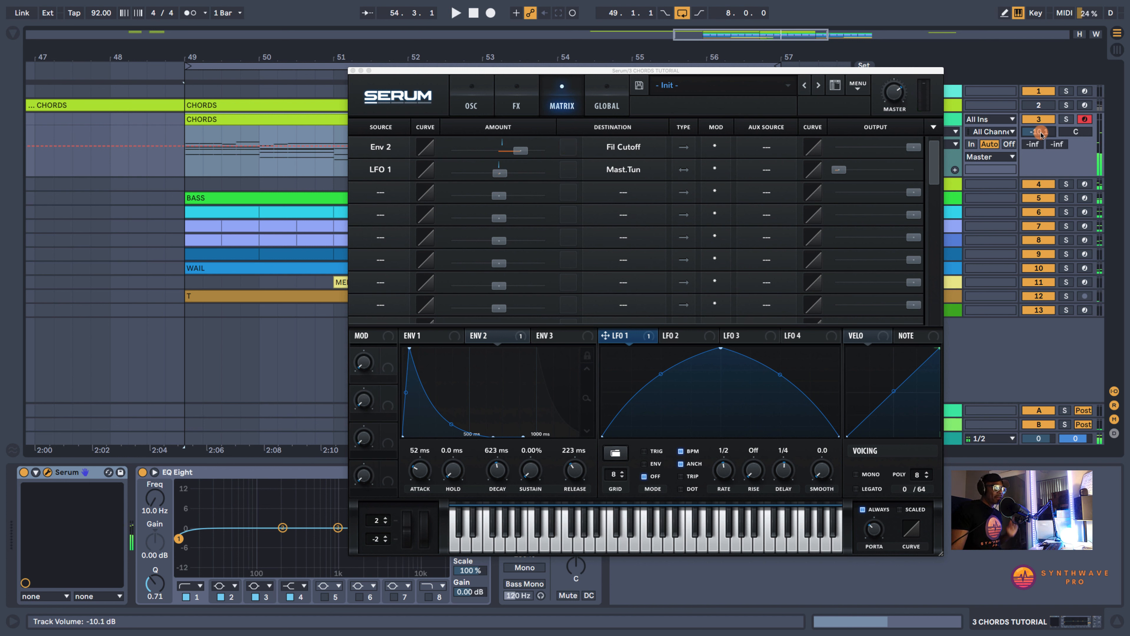
Solo track 3 and enable Serum's EQ effect, cutting the low band's gain and adjusting its frequency while the chords play
{"action": "left_click", "coordinate": [1066, 119]}
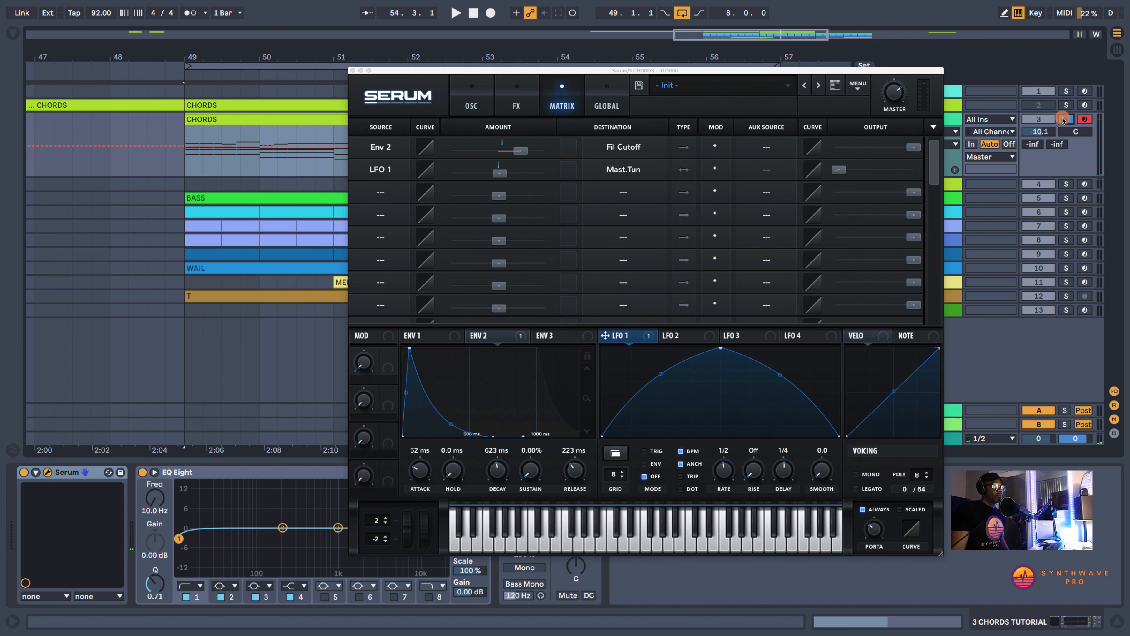
{"action": "left_click", "coordinate": [514, 108]}
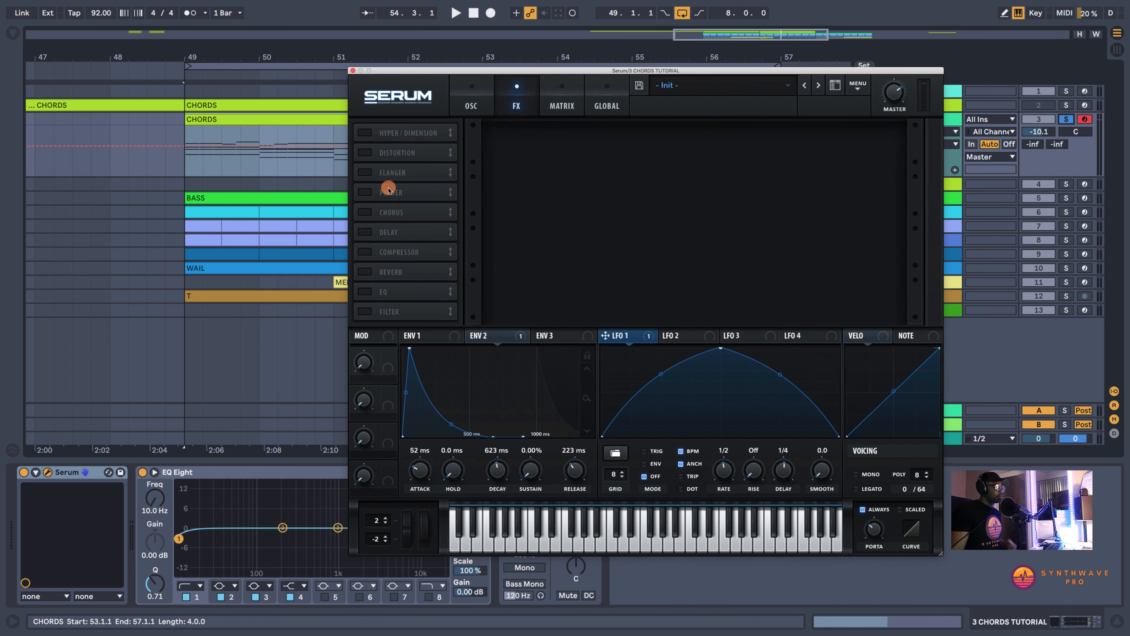
{"action": "left_click", "coordinate": [364, 293]}
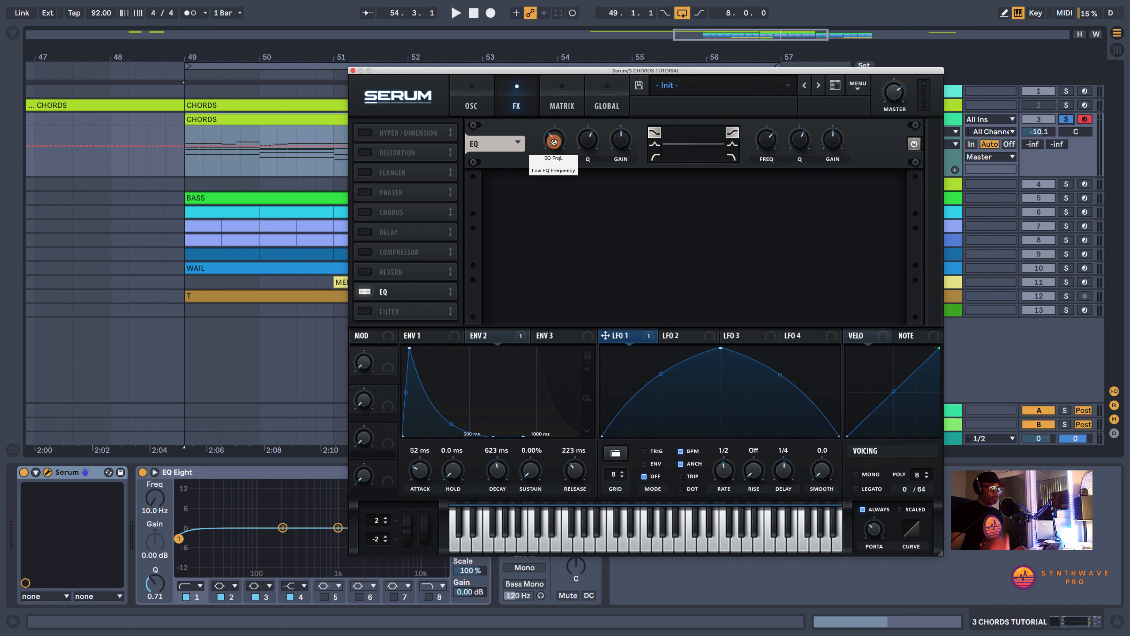
{"action": "key", "text": "space"}
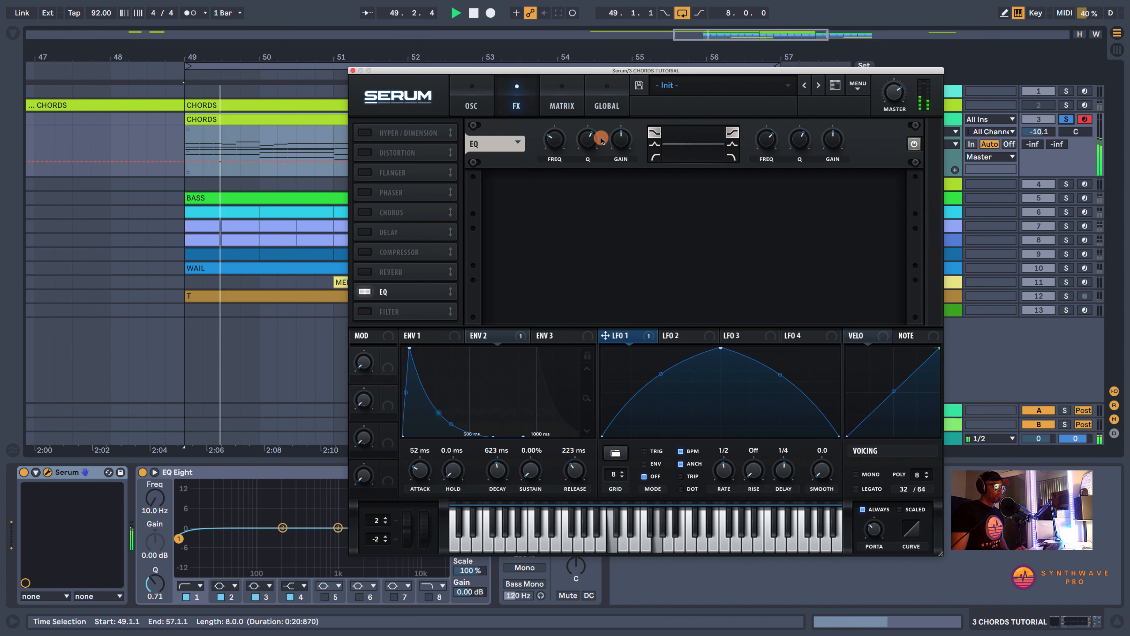
{"action": "left_click_drag", "start_coordinate": [616, 141], "coordinate": [611, 185]}
{"action": "left_click_drag", "start_coordinate": [557, 135], "coordinate": [592, 139]}
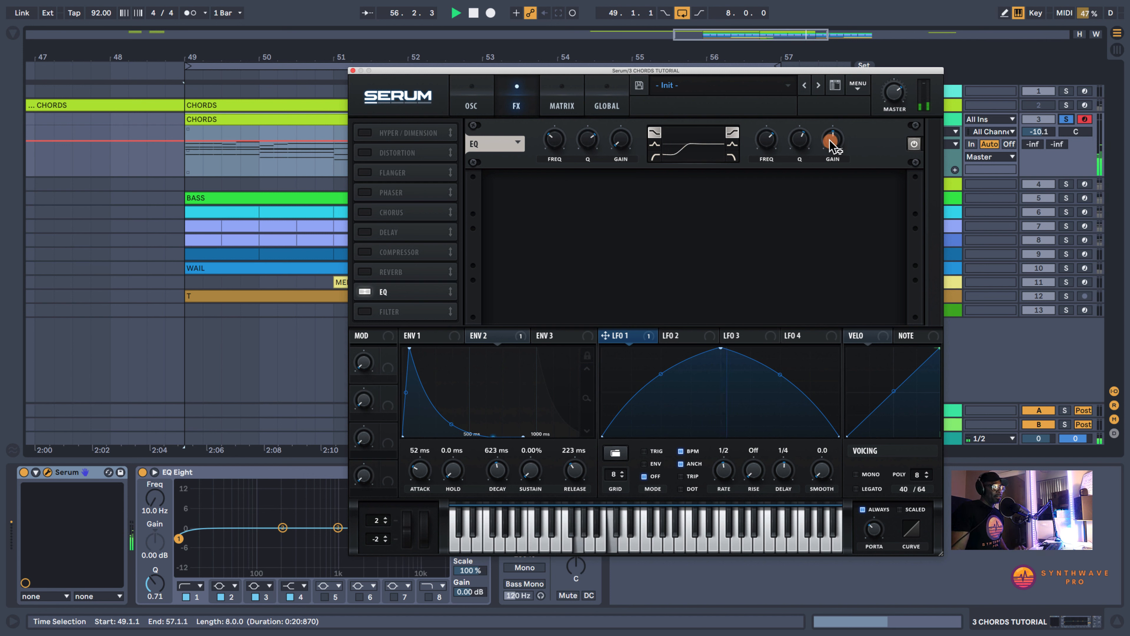
Lower the EQ high band's gain to about -21.5 dB and raise its frequency and Q
{"action": "left_click_drag", "start_coordinate": [833, 143], "coordinate": [833, 186]}
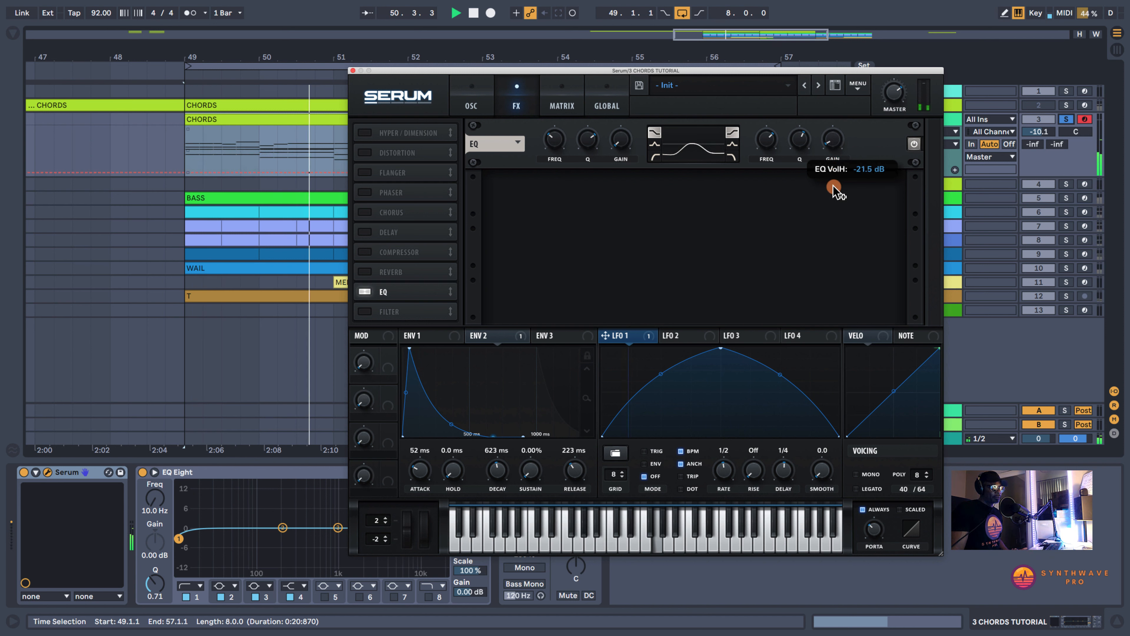
{"action": "left_click_drag", "start_coordinate": [768, 141], "coordinate": [767, 131]}
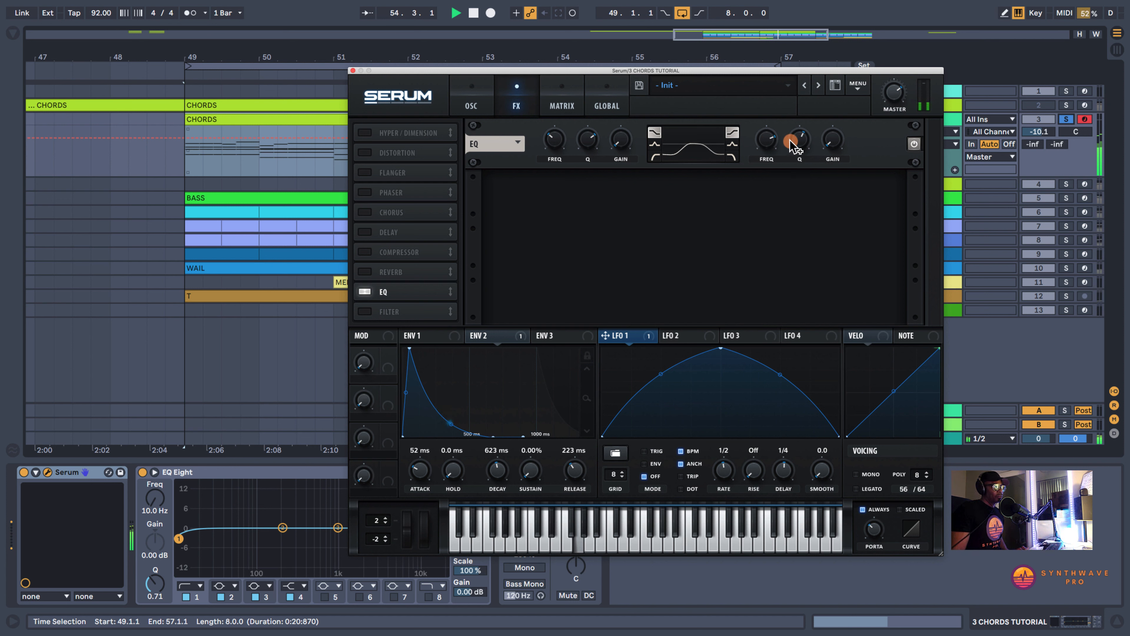
{"action": "left_click_drag", "start_coordinate": [799, 139], "coordinate": [799, 135]}
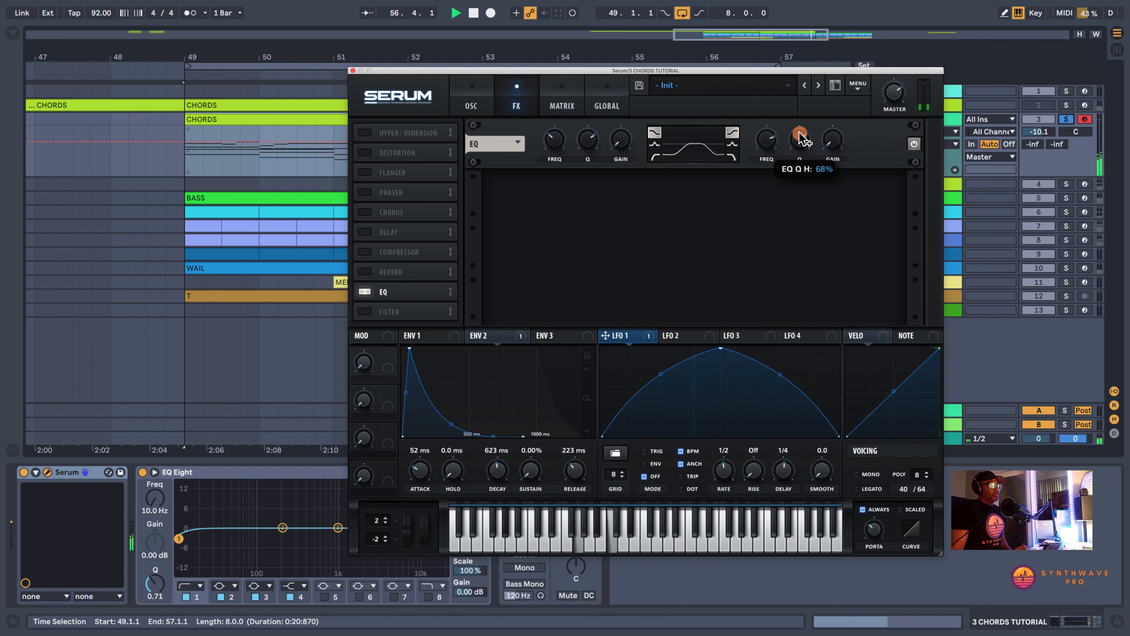
{"action": "left_click_drag", "start_coordinate": [799, 135], "coordinate": [799, 129]}
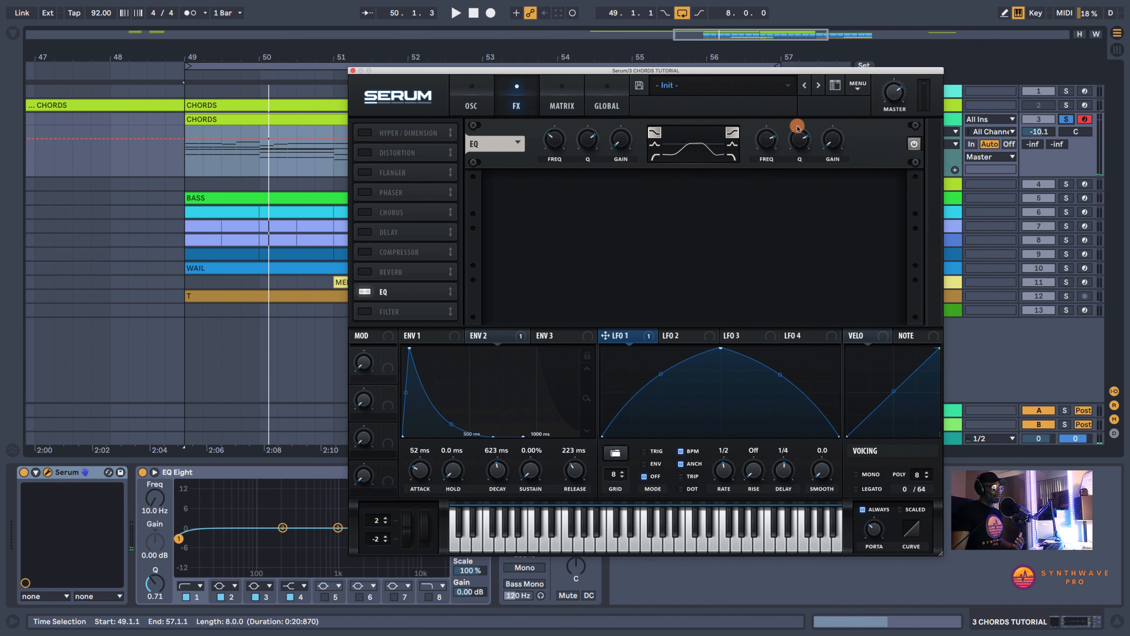
Enable the Distortion effect, place it after the EQ, and set its mix to 62% with the filter in PRE mode
{"action": "left_click", "coordinate": [365, 152]}
{"action": "left_click_drag", "start_coordinate": [400, 152], "coordinate": [415, 293]}
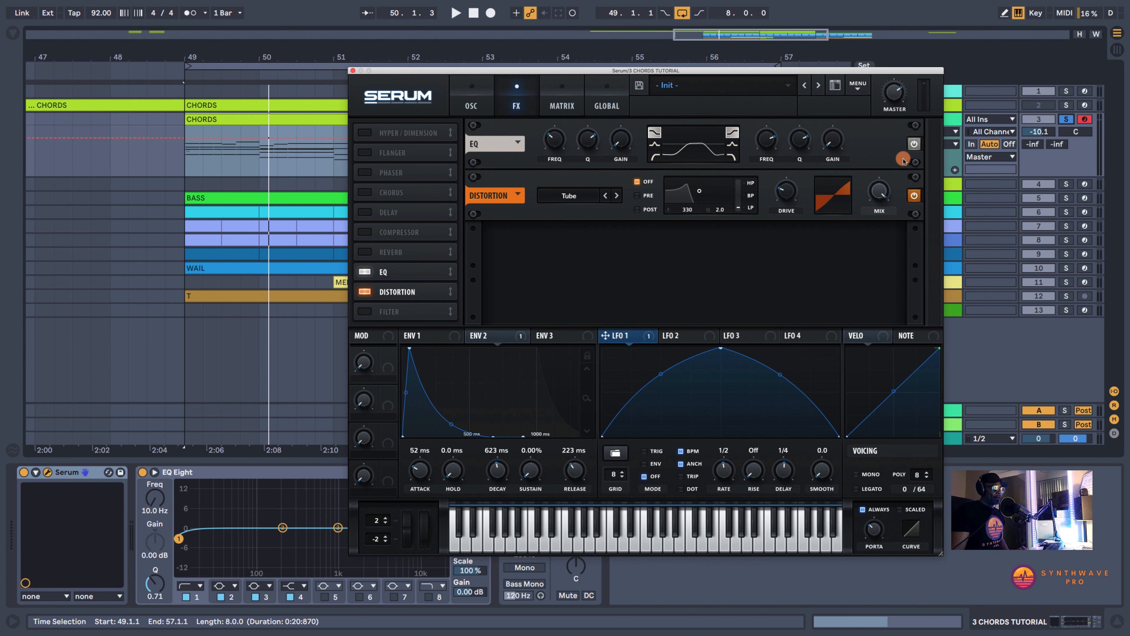
{"action": "left_click_drag", "start_coordinate": [882, 194], "coordinate": [882, 225]}
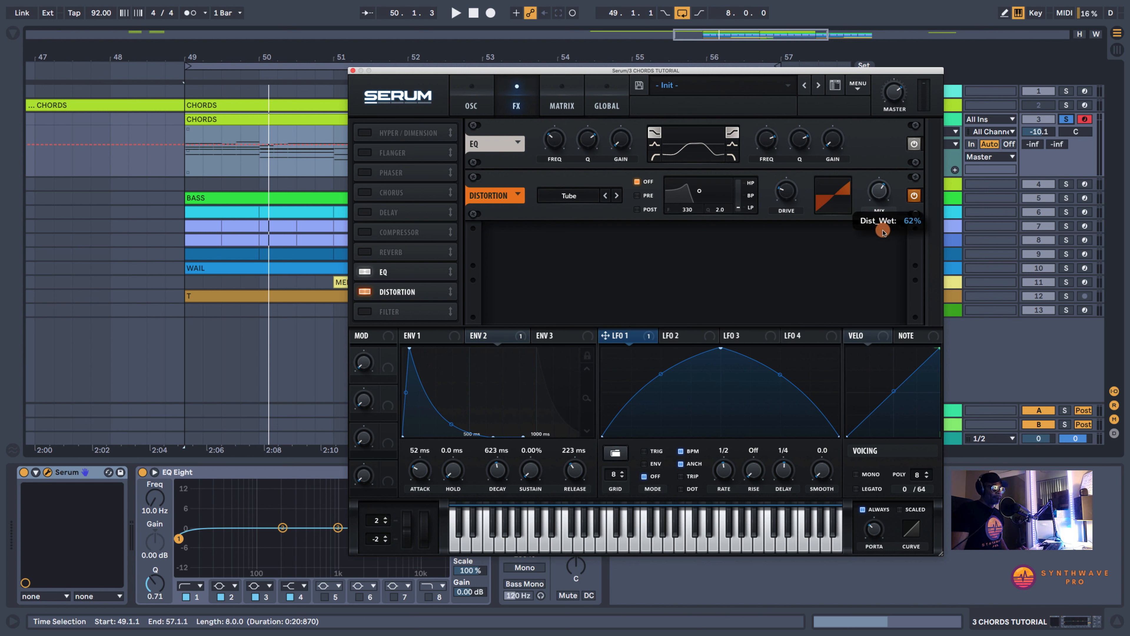
{"action": "left_click", "coordinate": [637, 195]}
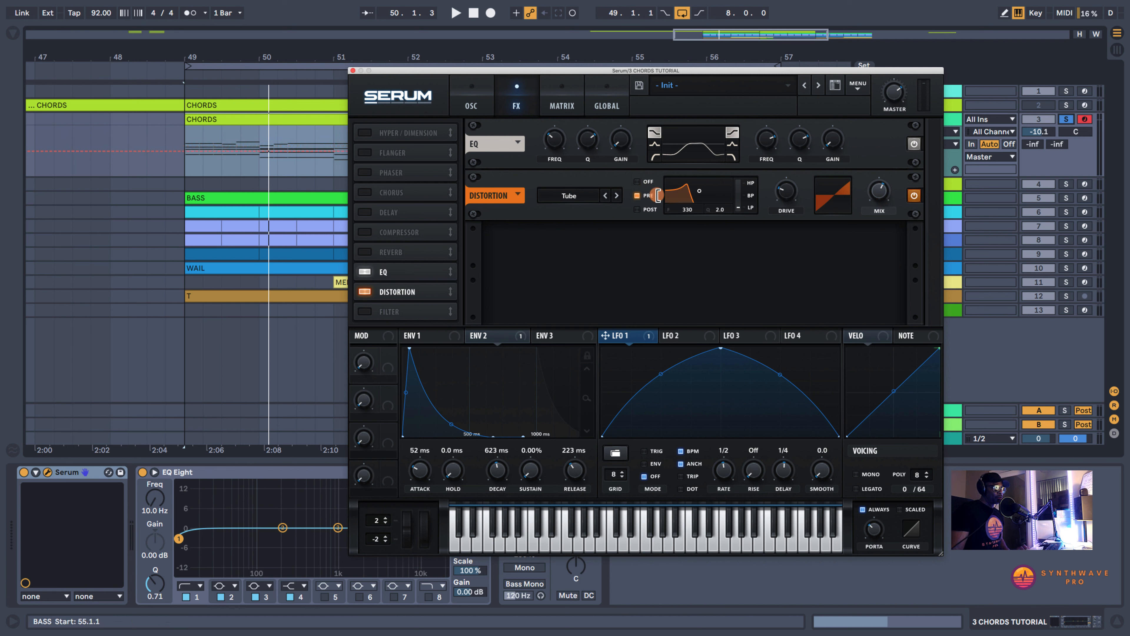
Set the distortion's drive to 61%, its mix to about 75%, and its pre-filter to a 13290 cutoff and 0.1 resonance during playback
{"action": "key", "text": "space"}
{"action": "left_click_drag", "start_coordinate": [885, 189], "coordinate": [888, 175]}
{"action": "left_click_drag", "start_coordinate": [785, 193], "coordinate": [791, 159]}
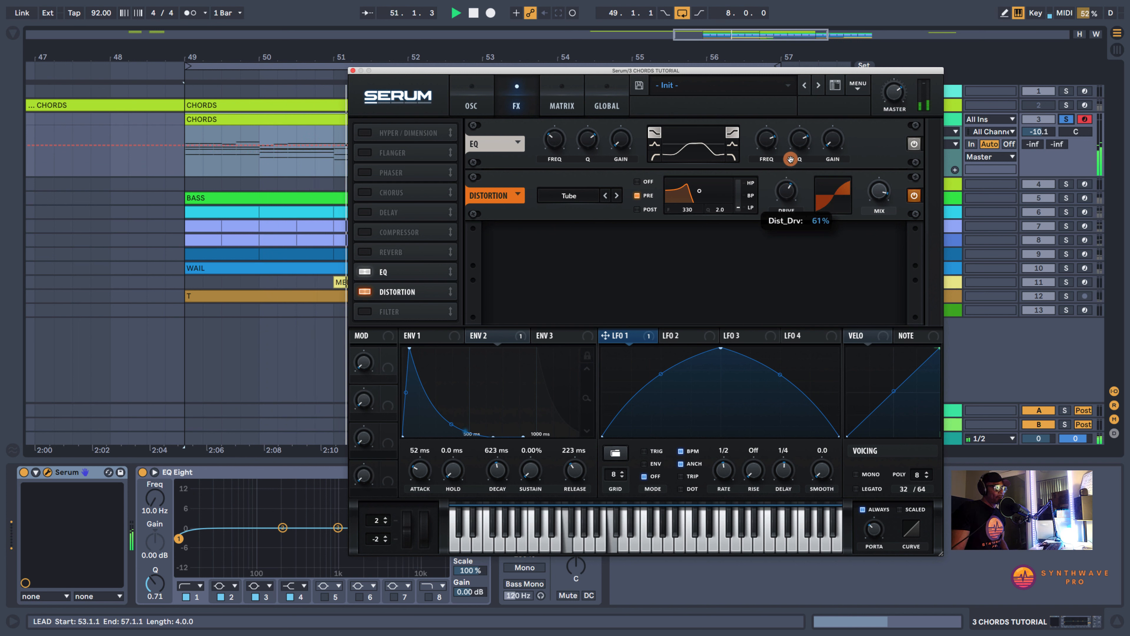
{"action": "left_click_drag", "start_coordinate": [700, 191], "coordinate": [729, 202]}
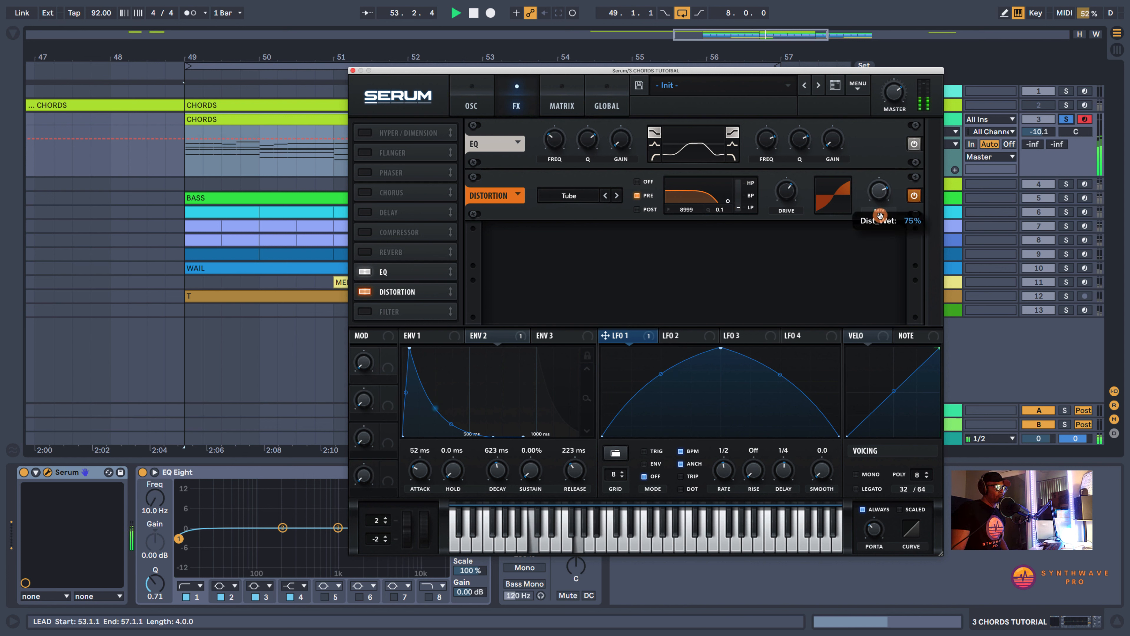
{"action": "left_click_drag", "start_coordinate": [880, 216], "coordinate": [880, 217]}
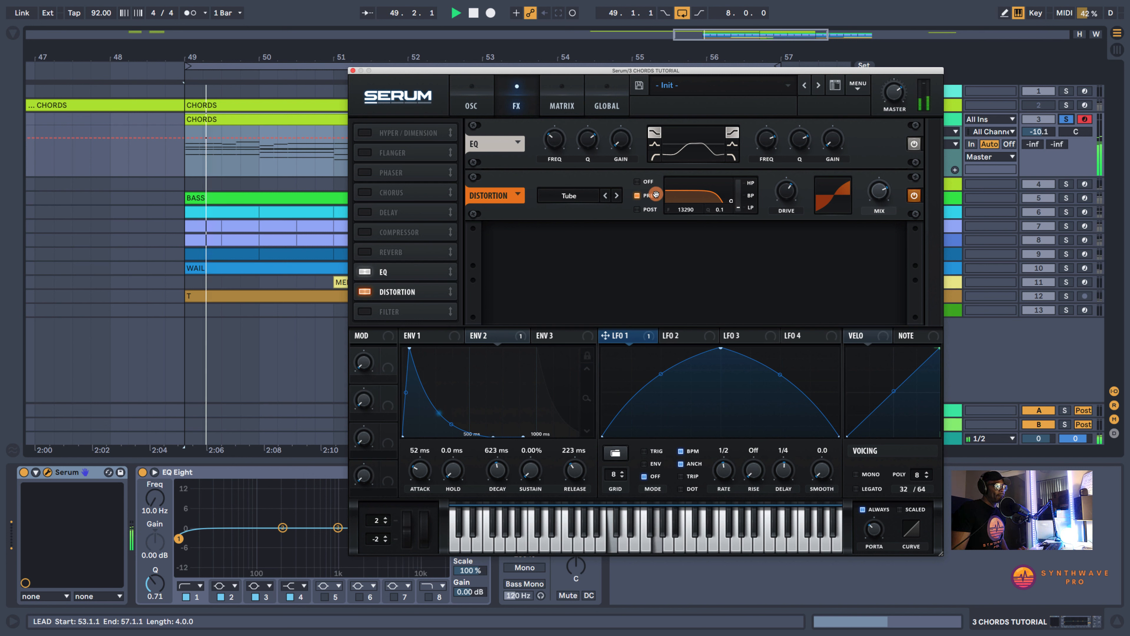
Switch the distortion type to SoftClip and lower its mix while listening to the chords
{"action": "left_click", "coordinate": [570, 197]}
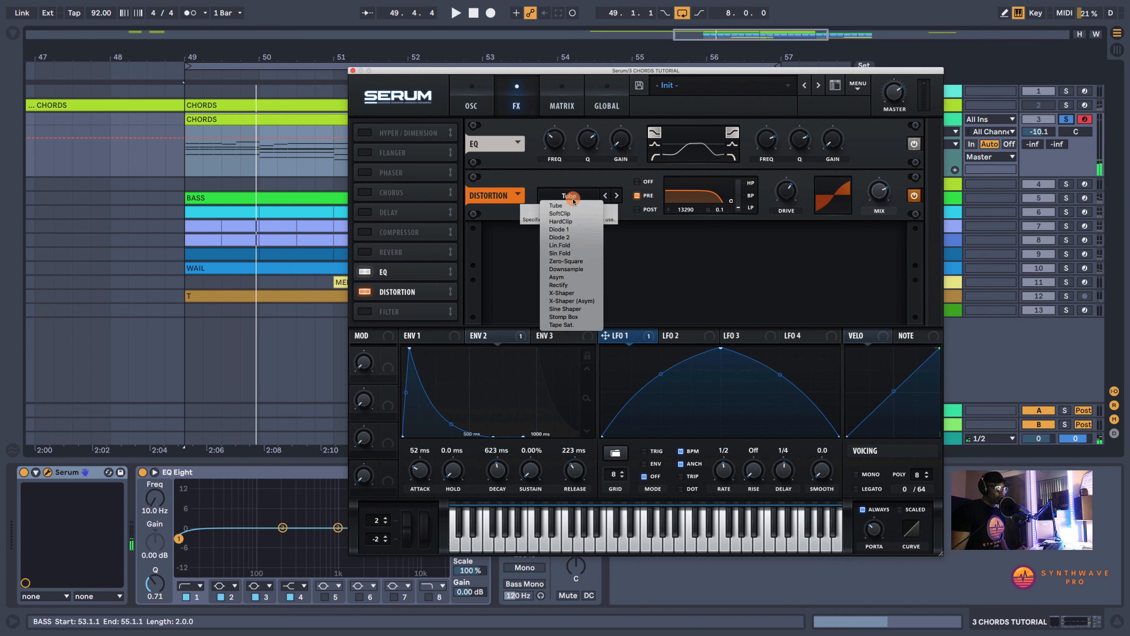
{"action": "left_click", "coordinate": [571, 215]}
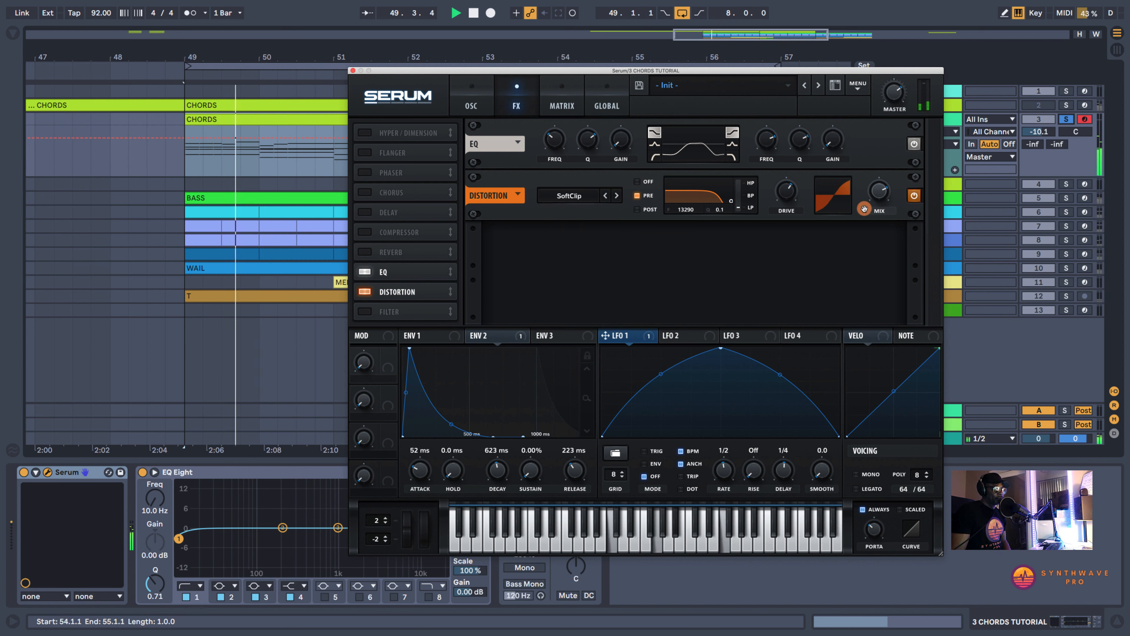
{"action": "left_click_drag", "start_coordinate": [881, 193], "coordinate": [882, 207]}
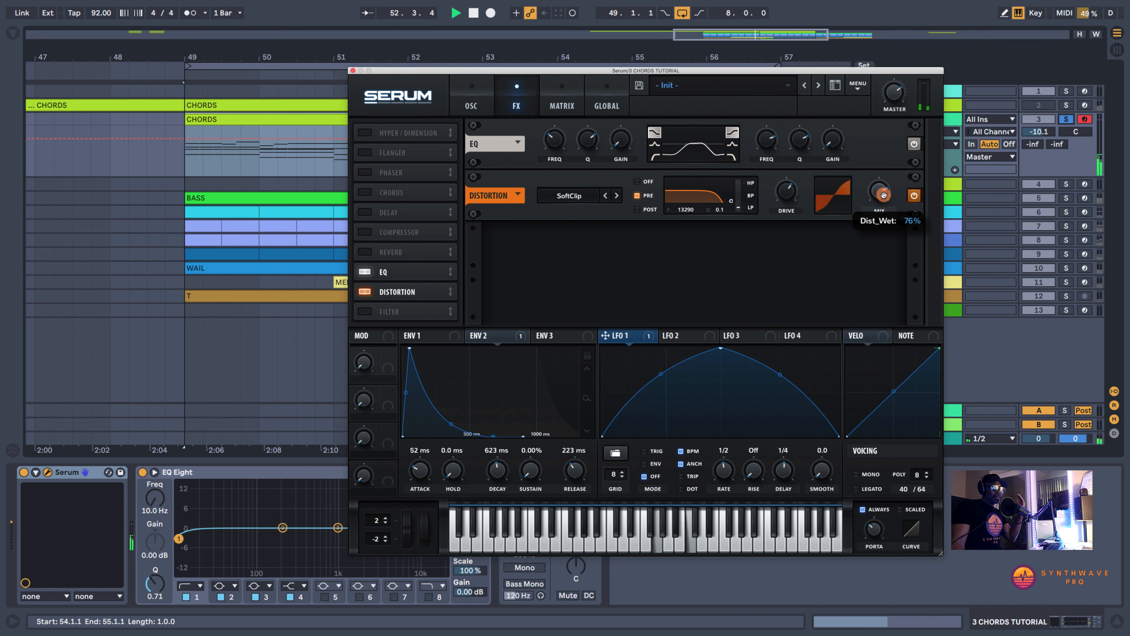
{"action": "left_click_drag", "start_coordinate": [883, 193], "coordinate": [886, 217]}
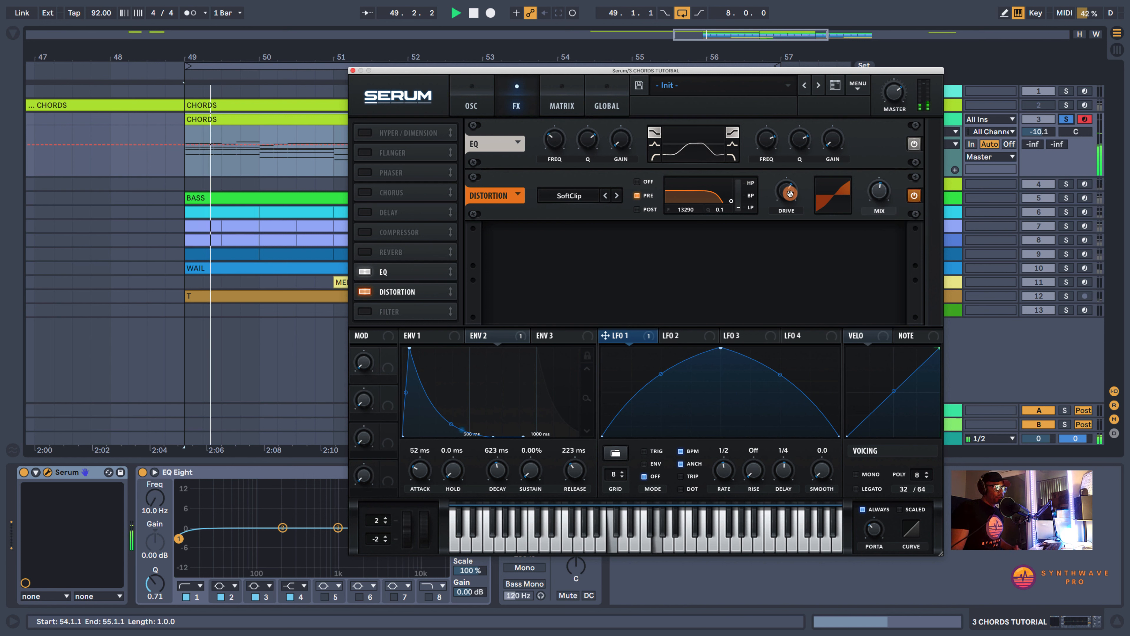
Compare the chords with the distortion bypassed and active several times, ending with it on and playback stopped
{"action": "left_click", "coordinate": [914, 198]}
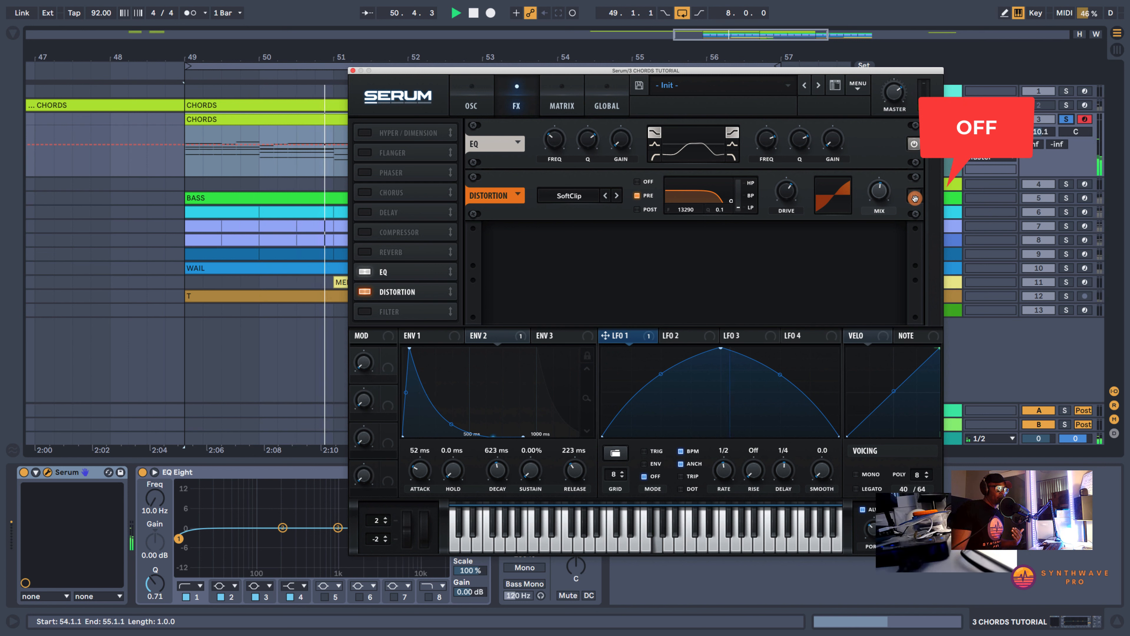
{"action": "left_click", "coordinate": [914, 198]}
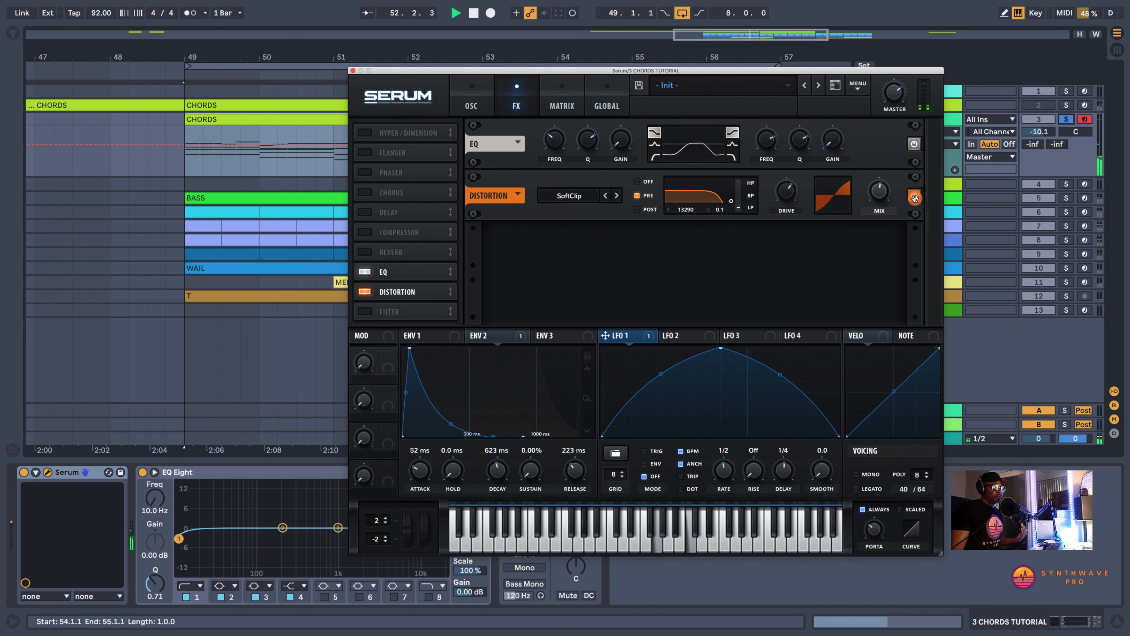
{"action": "left_click", "coordinate": [915, 198]}
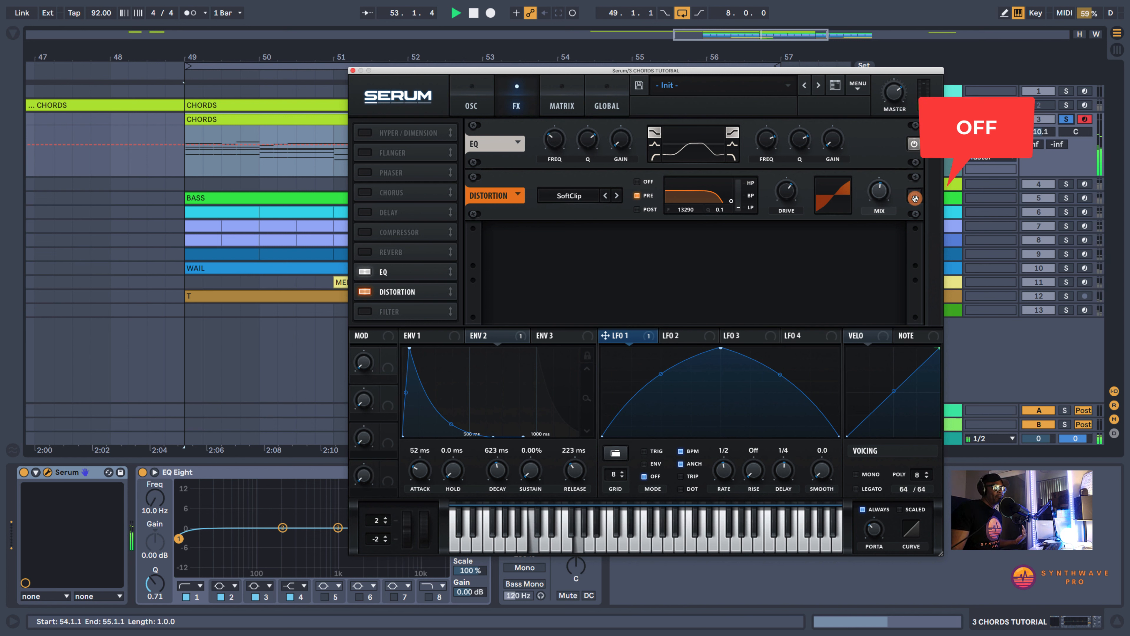
{"action": "left_click", "coordinate": [915, 198]}
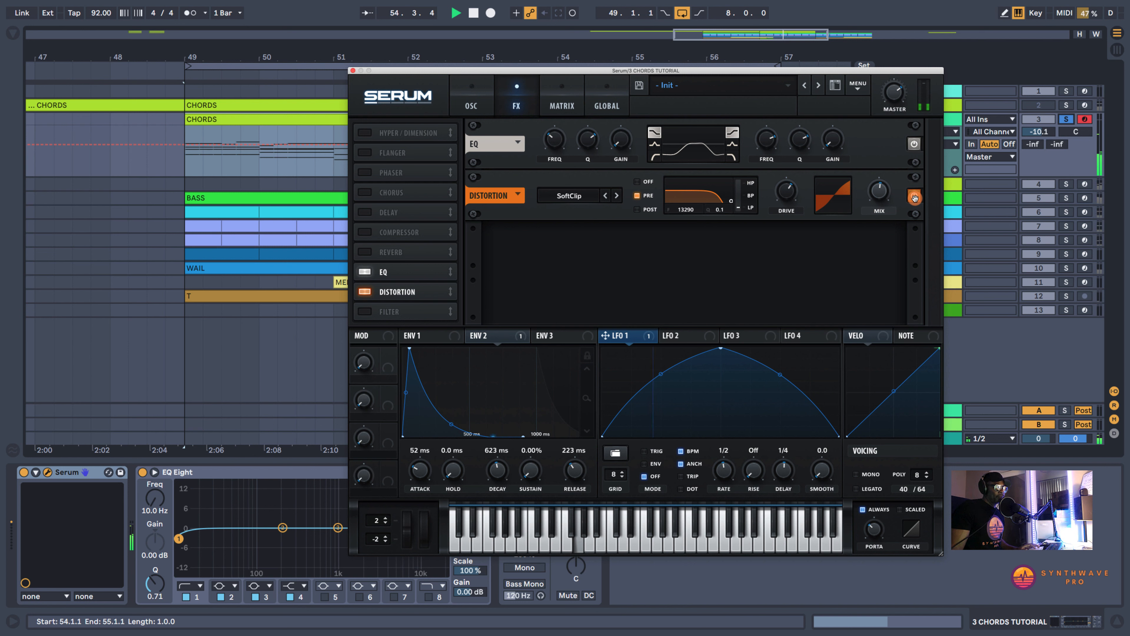
{"action": "left_click", "coordinate": [914, 198]}
{"action": "left_click", "coordinate": [914, 198]}
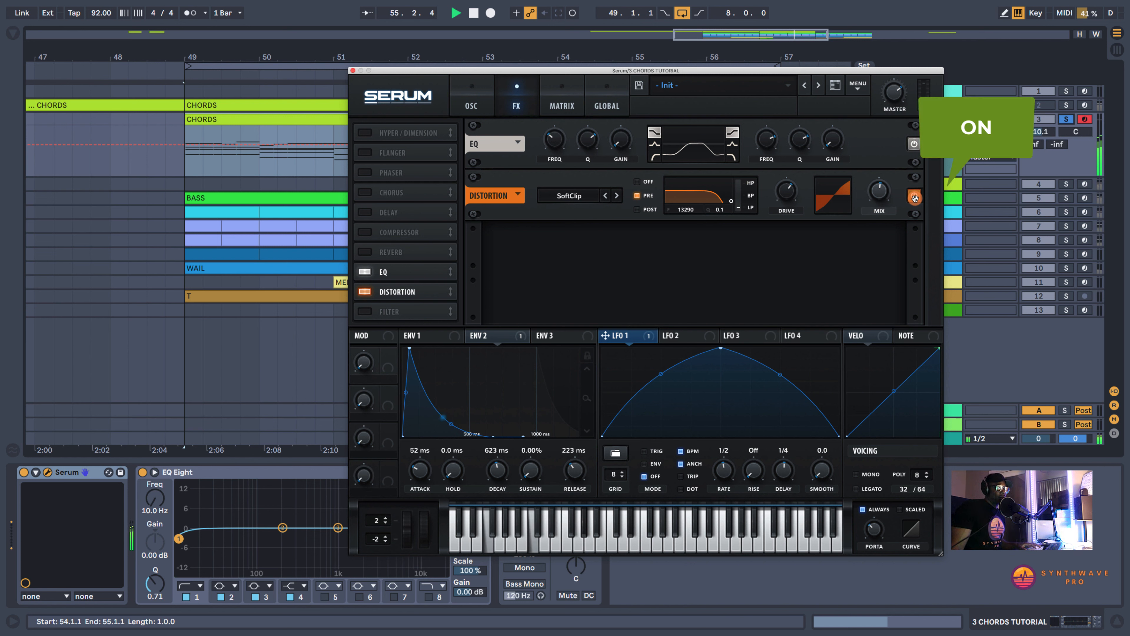
{"action": "key", "text": "space"}
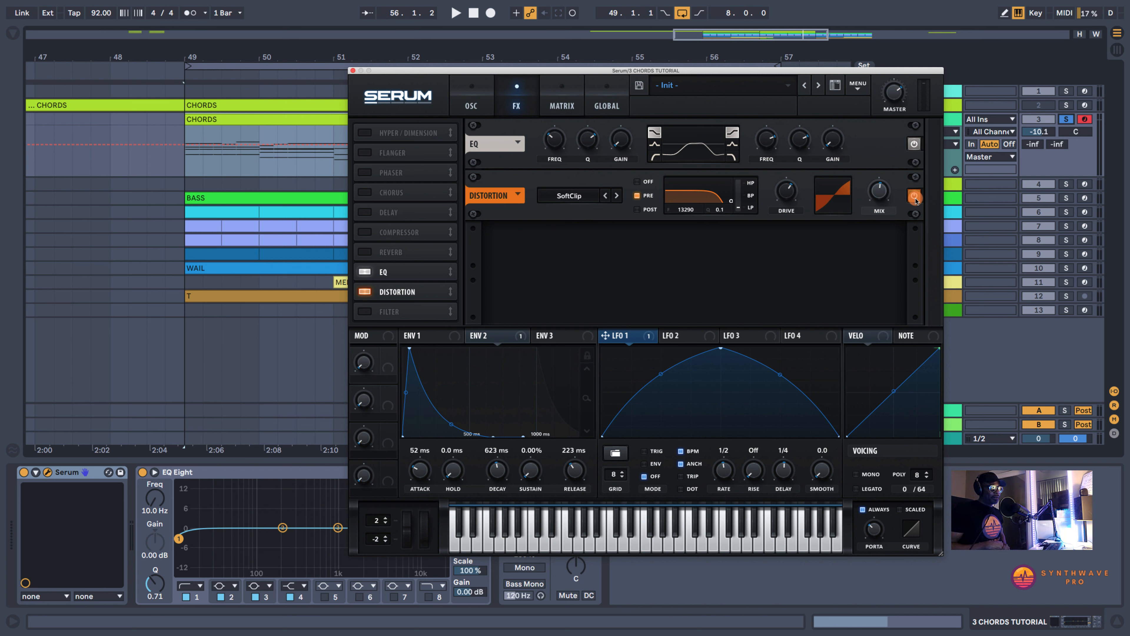
Enable the Reverb effect, place it after the distortion, and start adjusting its mix during playback
{"action": "left_click", "coordinate": [365, 252]}
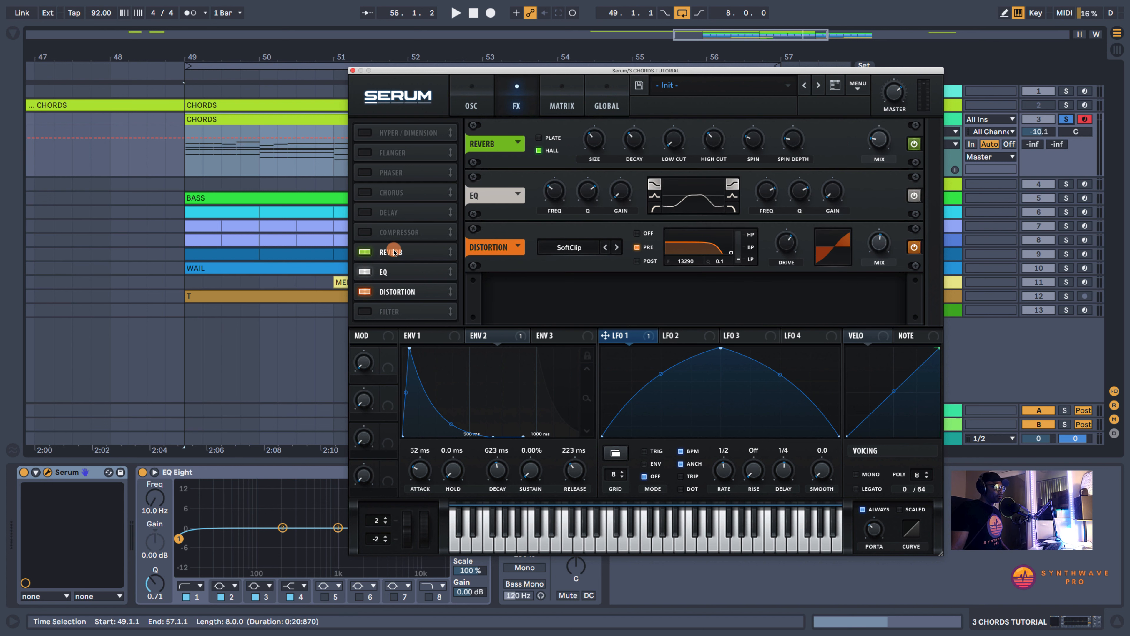
{"action": "left_click_drag", "start_coordinate": [392, 251], "coordinate": [392, 293]}
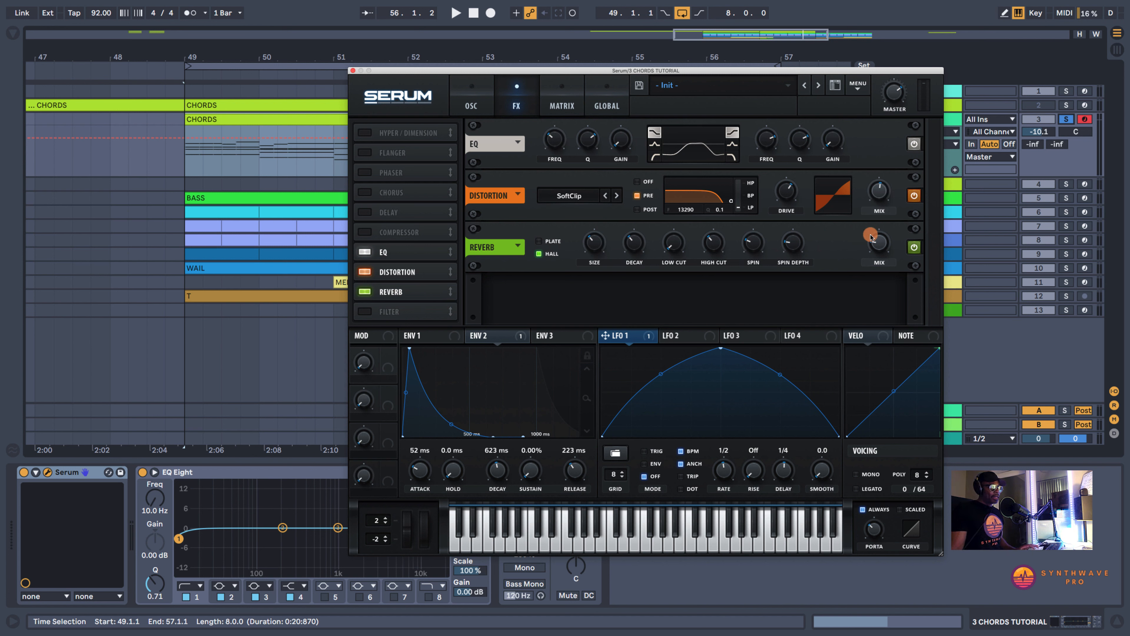
{"action": "left_click", "coordinate": [879, 246]}
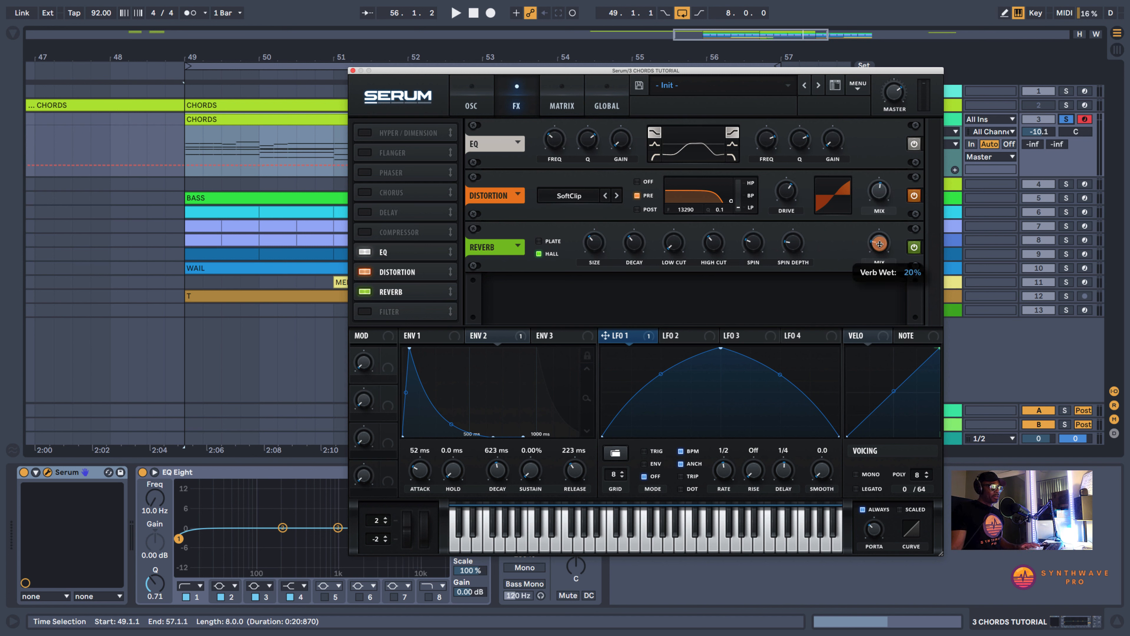
{"action": "key", "text": "space"}
{"action": "left_click_drag", "start_coordinate": [879, 244], "coordinate": [880, 241]}
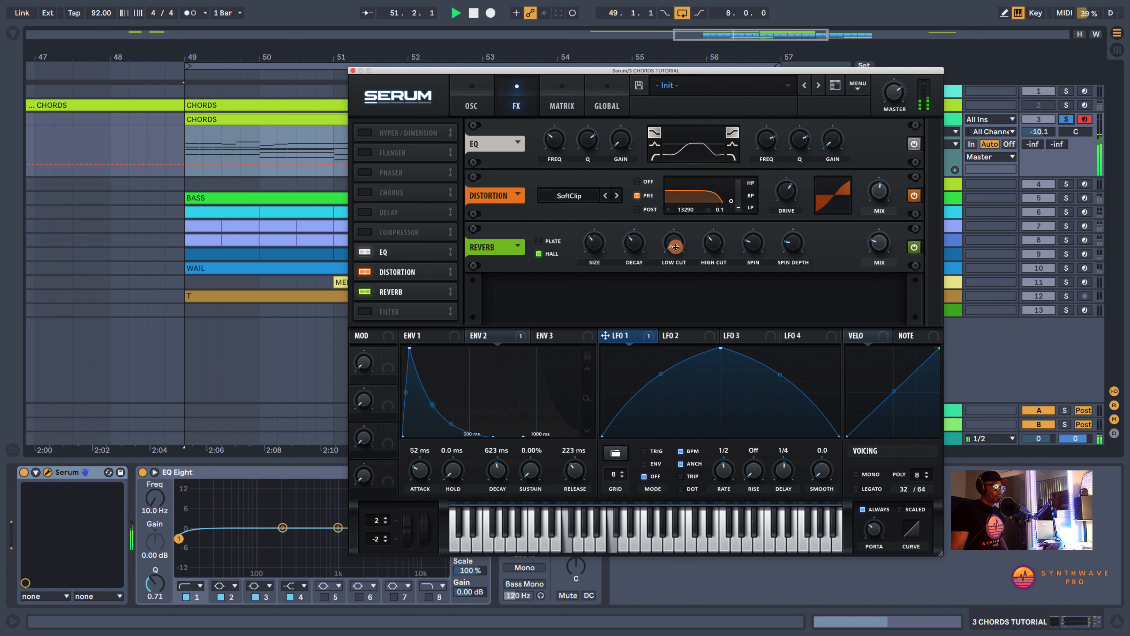
Set the reverb's low cut to 26% and its mix to 29%
{"action": "left_click_drag", "start_coordinate": [675, 247], "coordinate": [683, 198]}
{"action": "left_click_drag", "start_coordinate": [886, 247], "coordinate": [887, 223]}
{"action": "left_click_drag", "start_coordinate": [681, 251], "coordinate": [683, 305]}
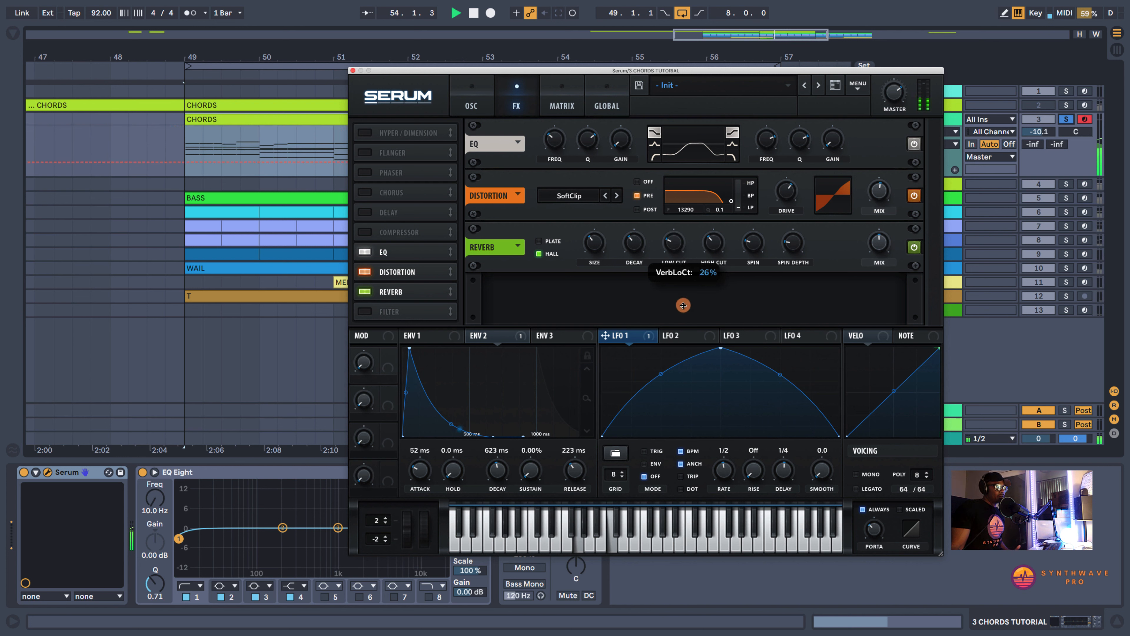
{"action": "left_click", "coordinate": [879, 251]}
{"action": "left_click_drag", "start_coordinate": [880, 262], "coordinate": [881, 267]}
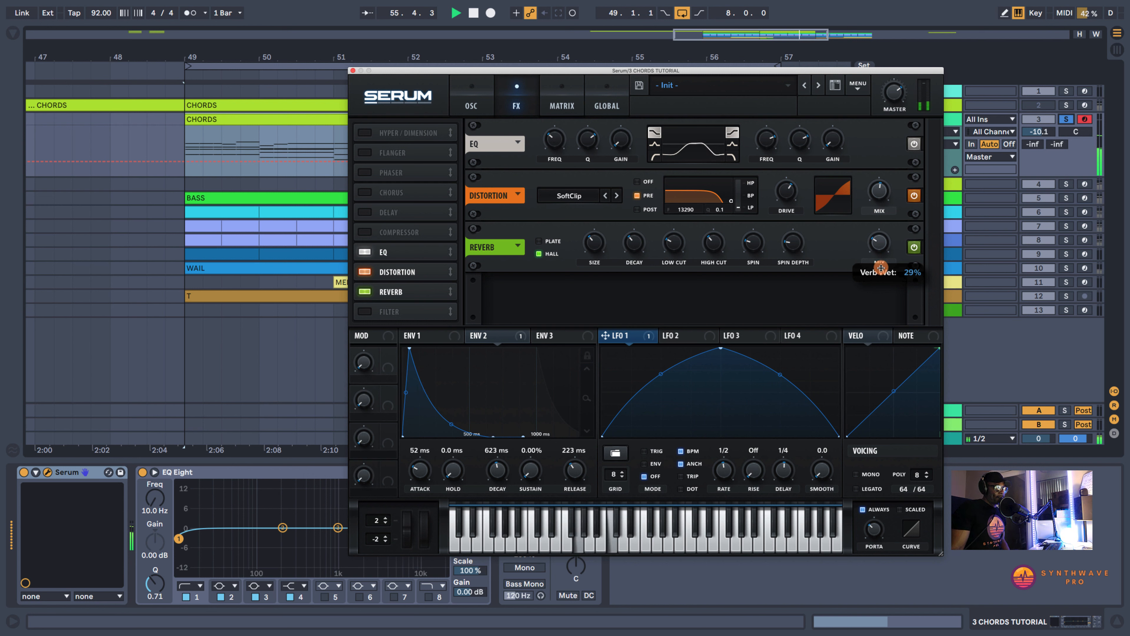
Set the reverb's high cut to about 29% and try its decay and size controls against the looping chords
{"action": "left_click", "coordinate": [719, 251]}
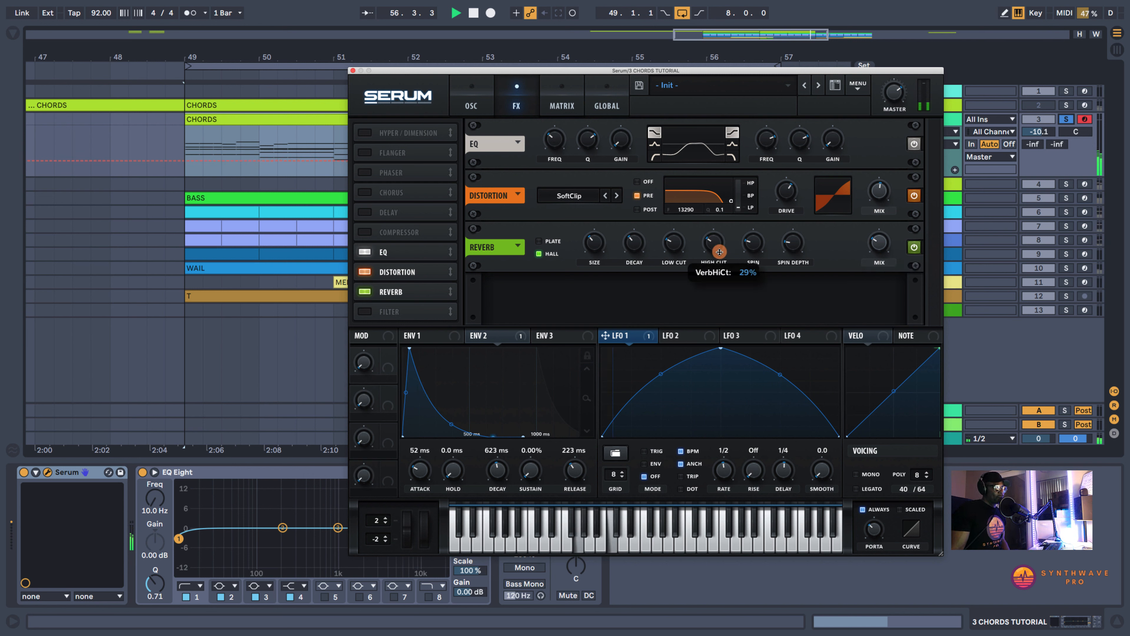
{"action": "left_click", "coordinate": [637, 246]}
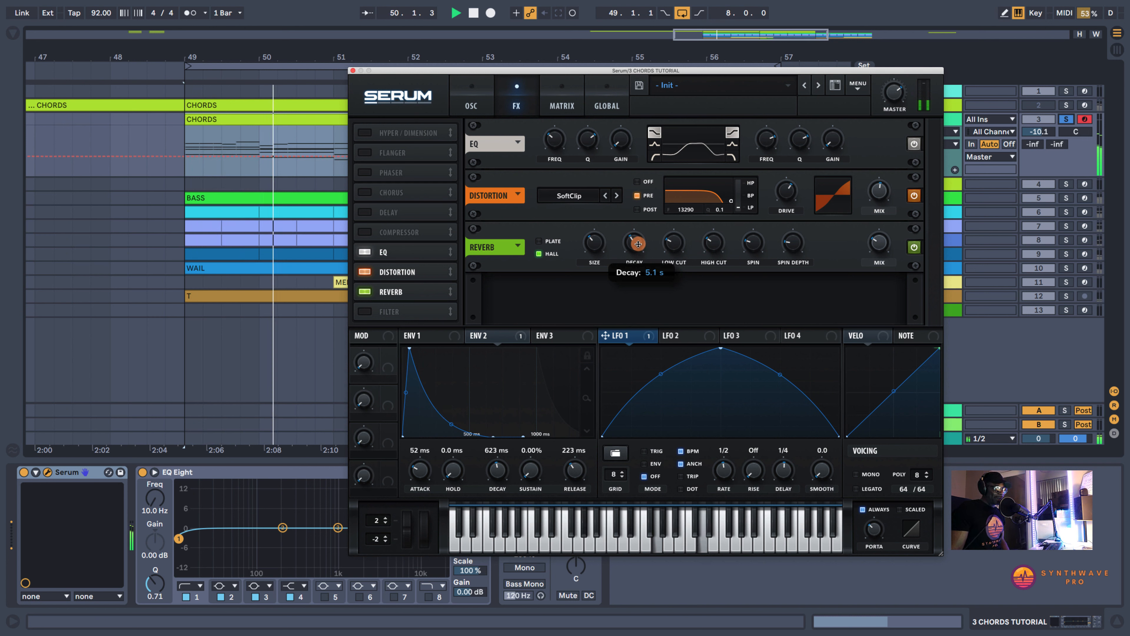
{"action": "left_click", "coordinate": [594, 242]}
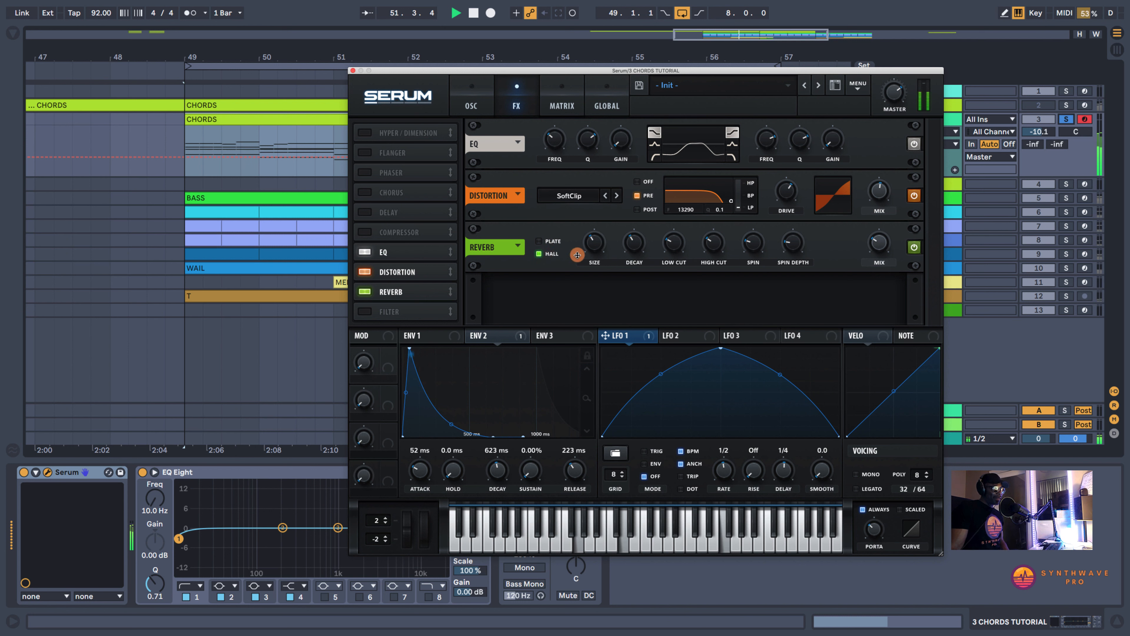
{"action": "left_click", "coordinate": [600, 248]}
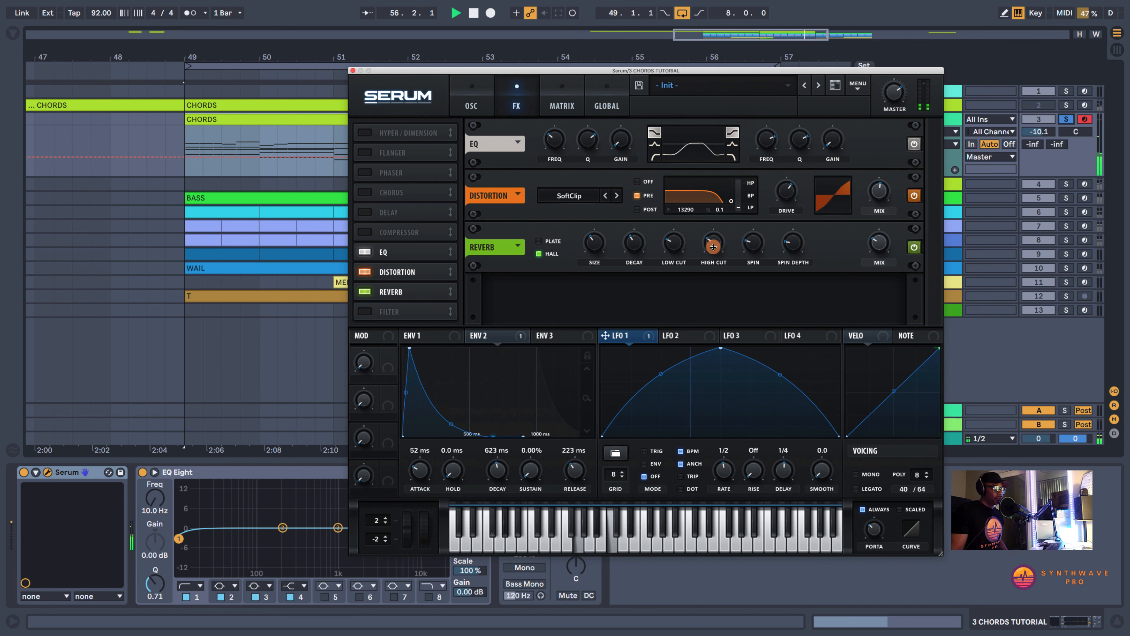
Stop playback, enable the Delay effect and place it after the reverb in the effects chain
{"action": "mouse_move", "coordinate": [713, 246]}
{"action": "key", "text": "space"}
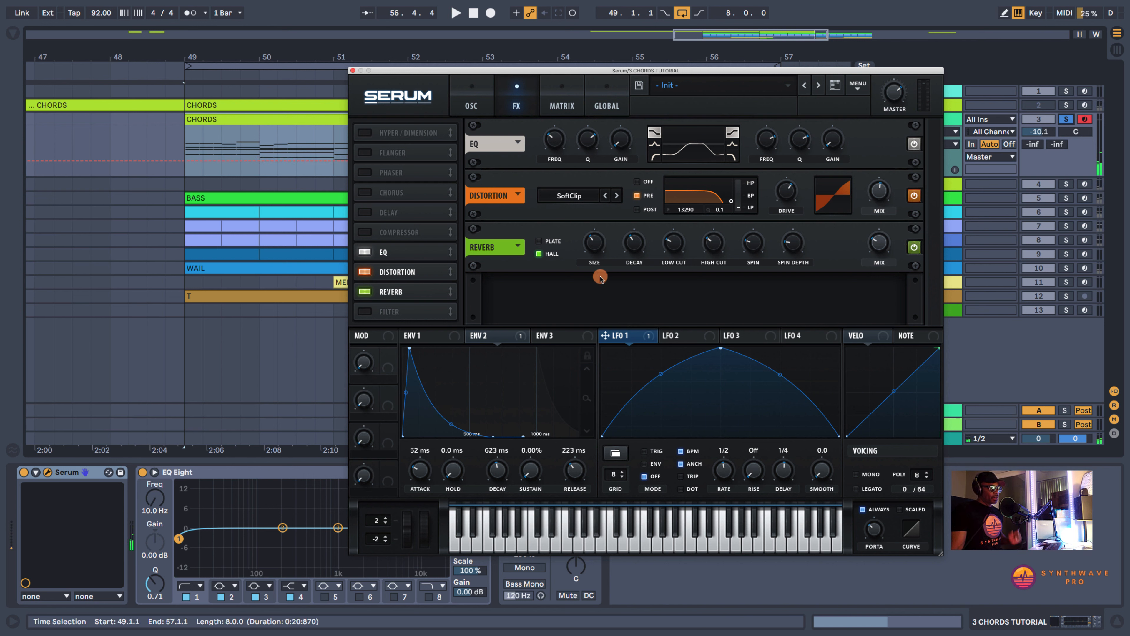
{"action": "left_click", "coordinate": [375, 213]}
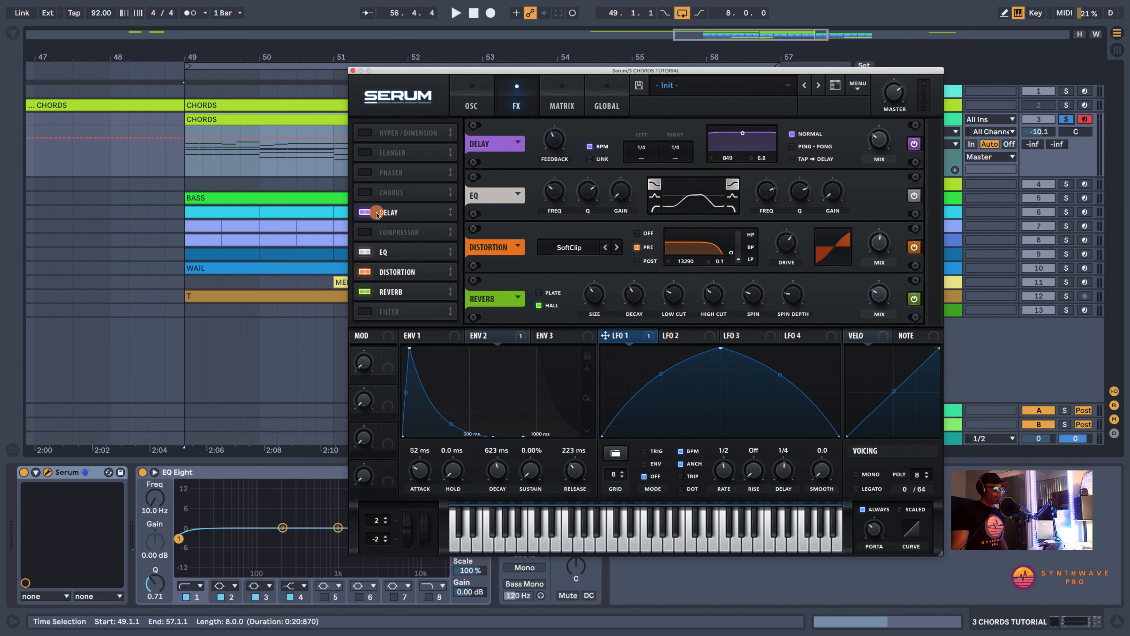
{"action": "left_click_drag", "start_coordinate": [389, 213], "coordinate": [420, 295]}
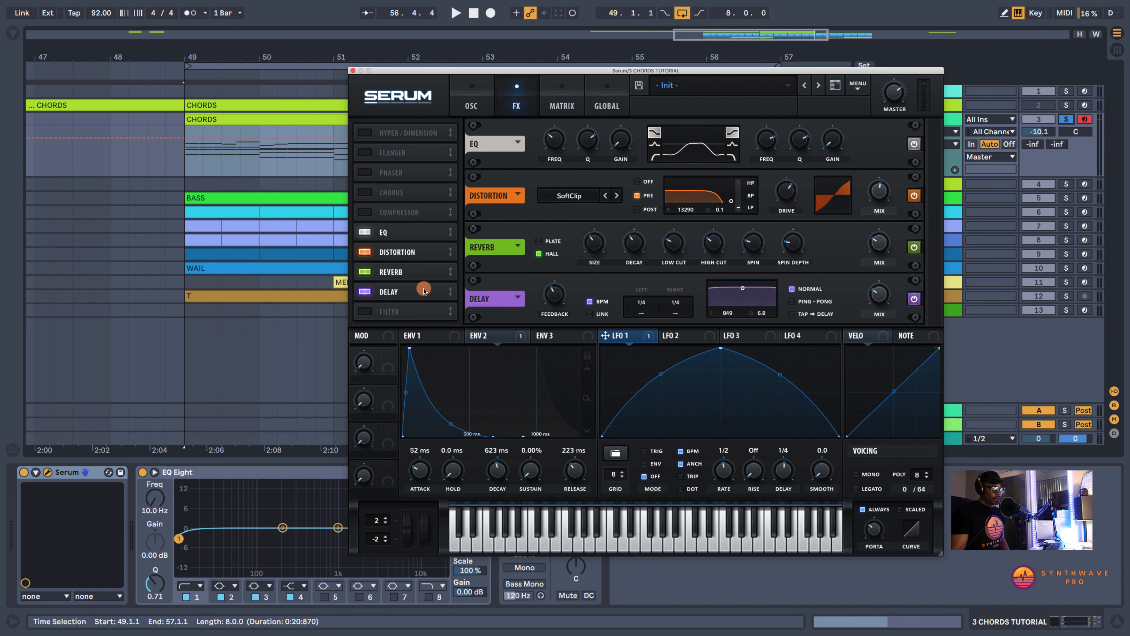
Set the delay to 1/16 left and 1/8 right in ping-pong mode, and try its mix and feedback during playback
{"action": "left_click_drag", "start_coordinate": [643, 302], "coordinate": [649, 340]}
{"action": "left_click", "coordinate": [681, 307]}
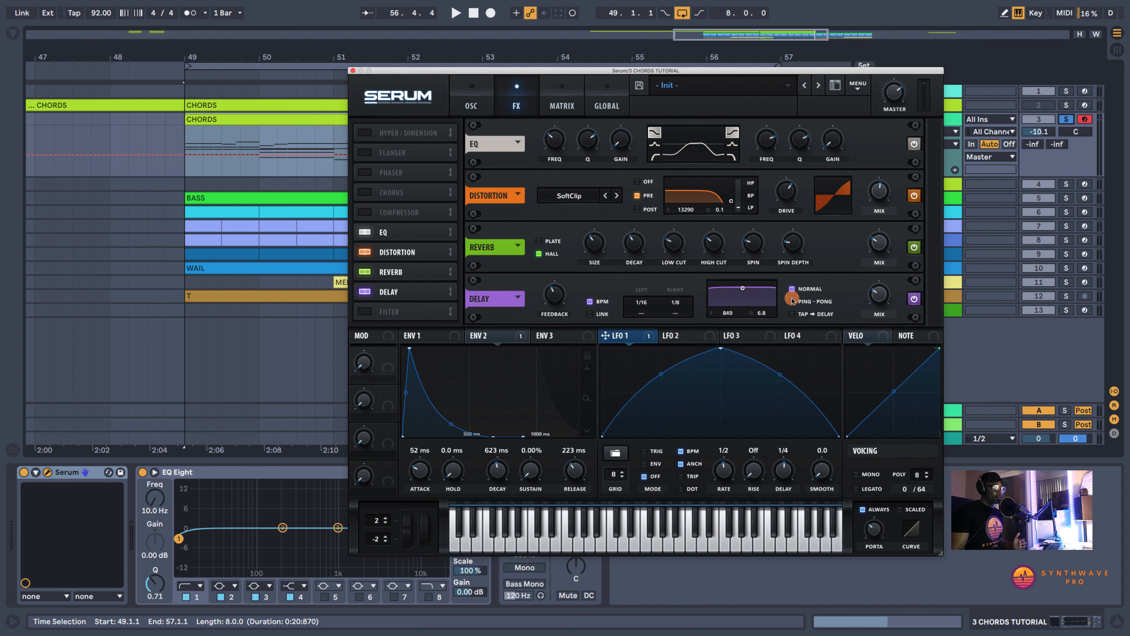
{"action": "key", "text": "space"}
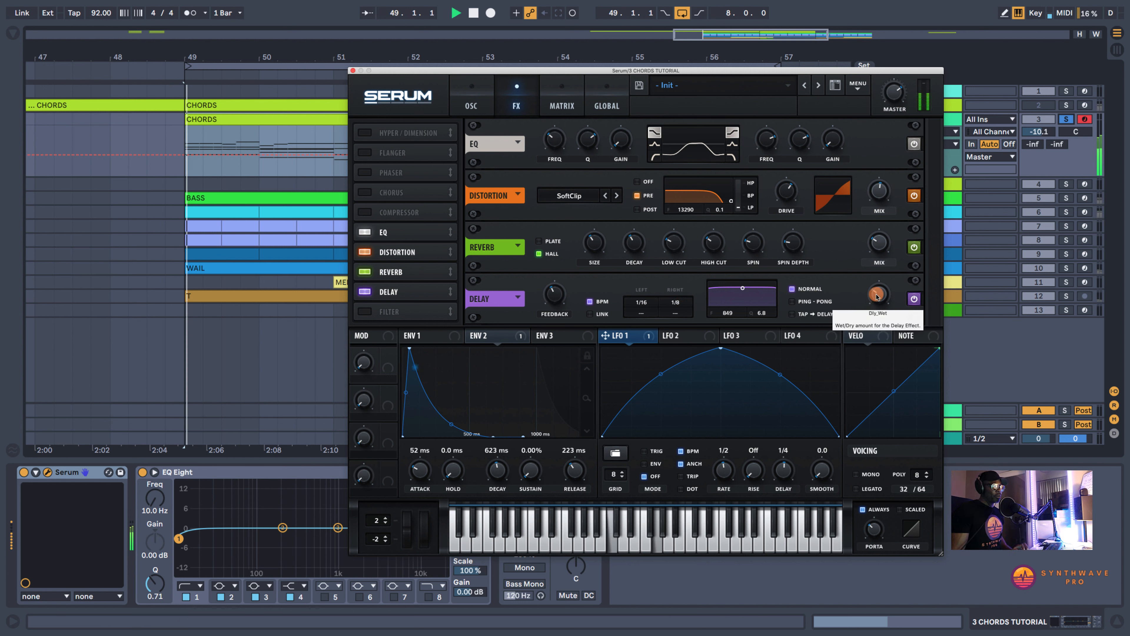
{"action": "left_click", "coordinate": [791, 302]}
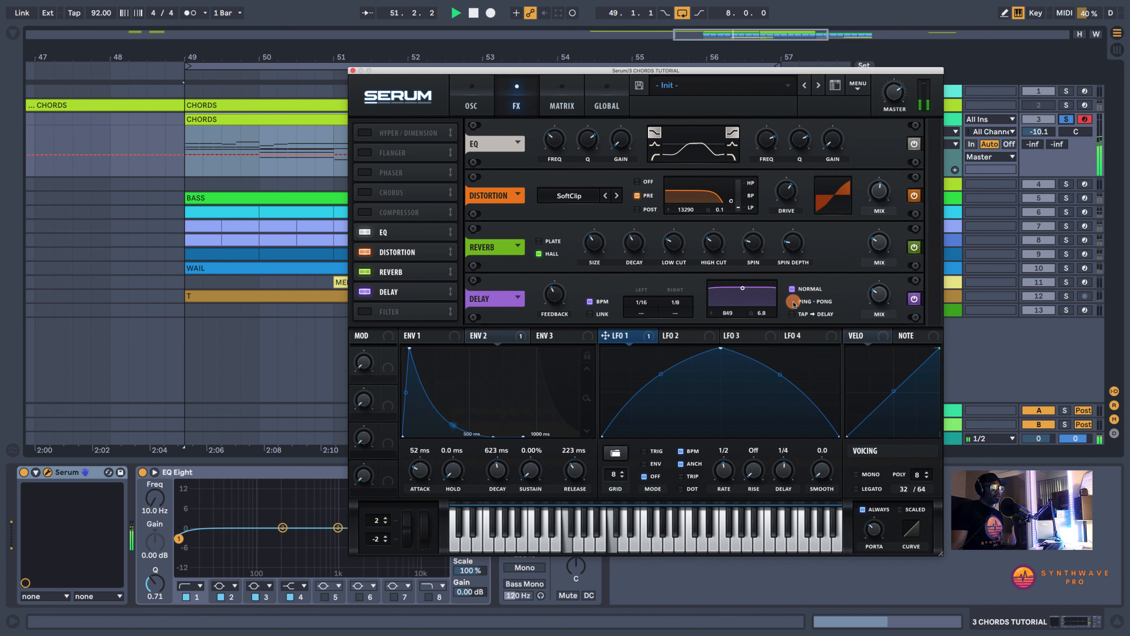
{"action": "left_click", "coordinate": [879, 296]}
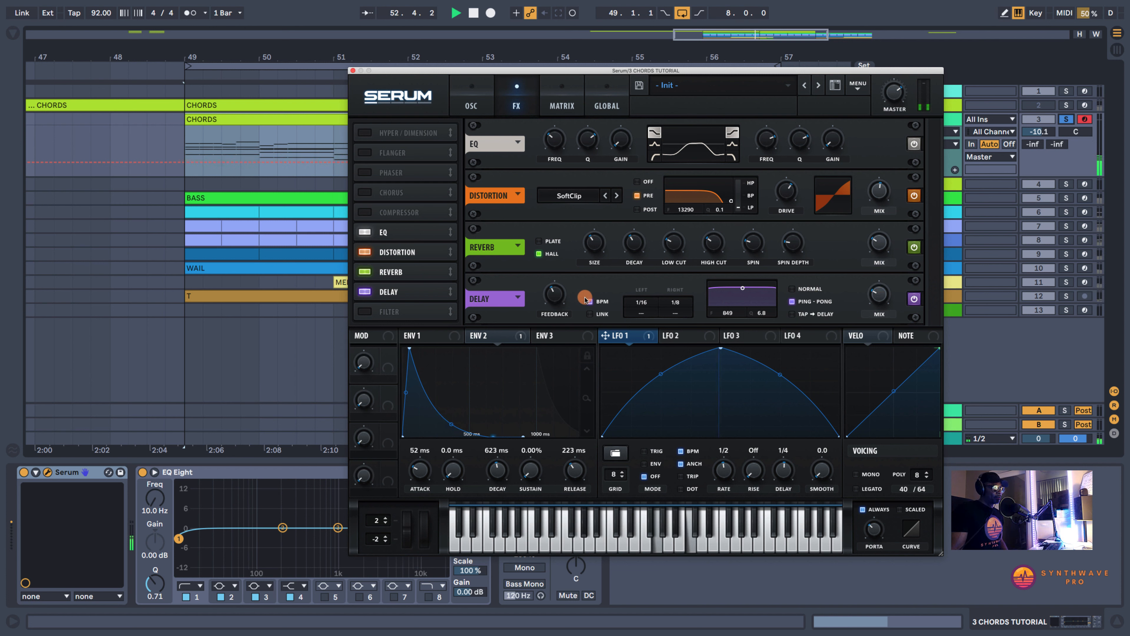
{"action": "left_click_drag", "start_coordinate": [556, 298], "coordinate": [557, 300]}
Narrow the delay's filter to a frequency of 763 and a Q of 1.4, and set the delay mix to 29%
{"action": "left_click", "coordinate": [748, 293]}
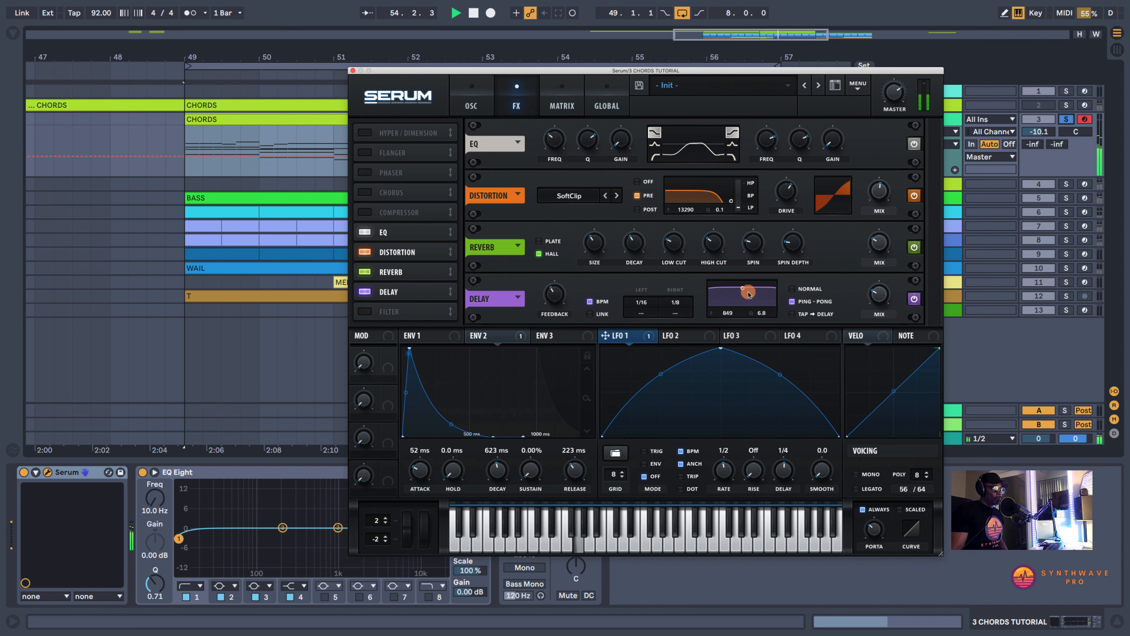
{"action": "left_click_drag", "start_coordinate": [743, 293], "coordinate": [742, 301]}
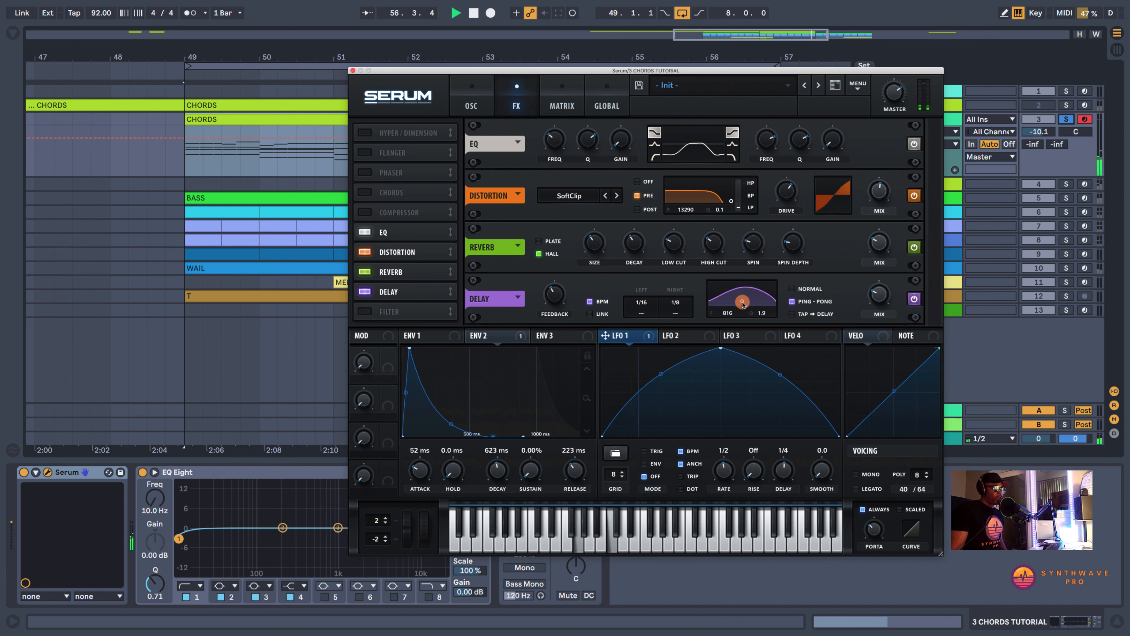
{"action": "left_click_drag", "start_coordinate": [742, 304], "coordinate": [742, 306]}
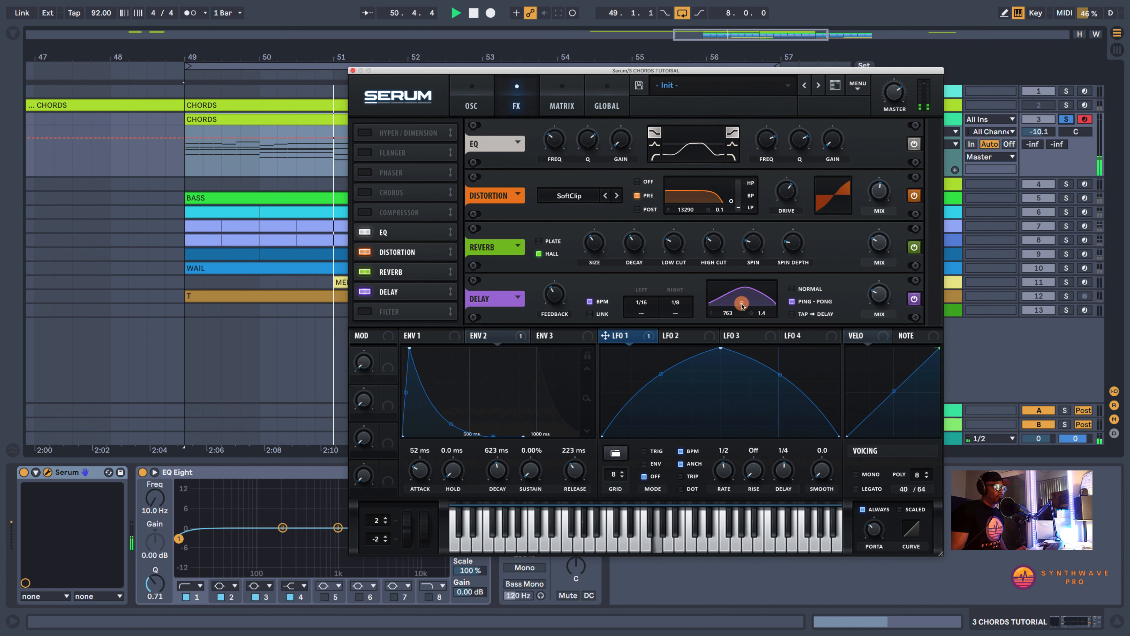
{"action": "left_click", "coordinate": [916, 302]}
{"action": "mouse_move", "coordinate": [885, 299]}
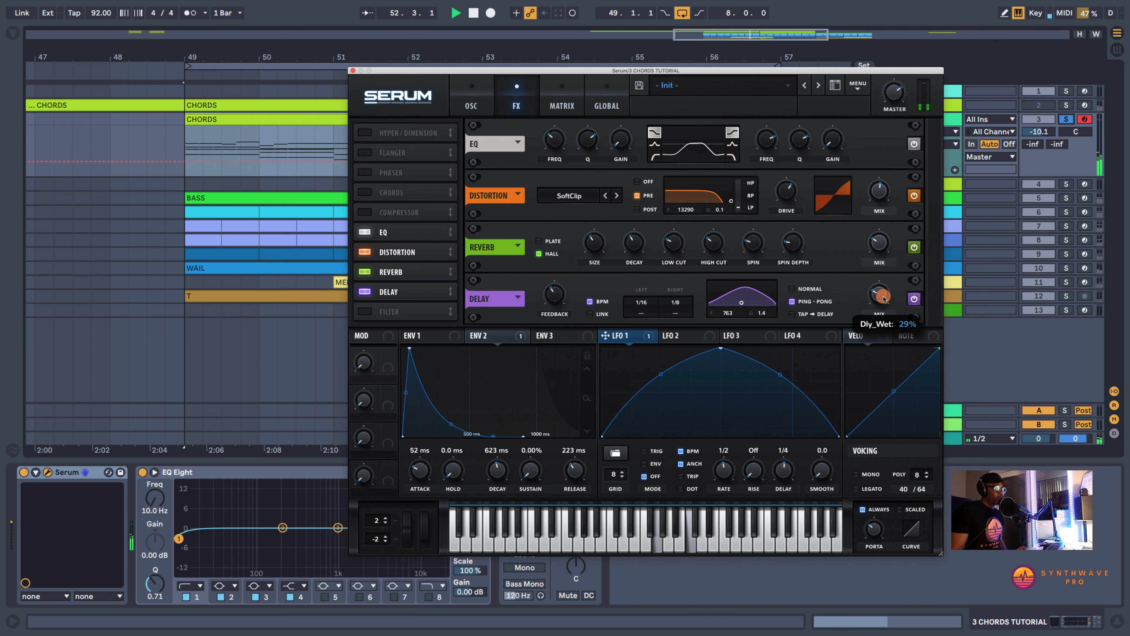
Unsolo the CHORDS TUTORIAL track to hear the chords in the full mix, and move the Serum window off the arrangement
{"action": "left_click", "coordinate": [1067, 119]}
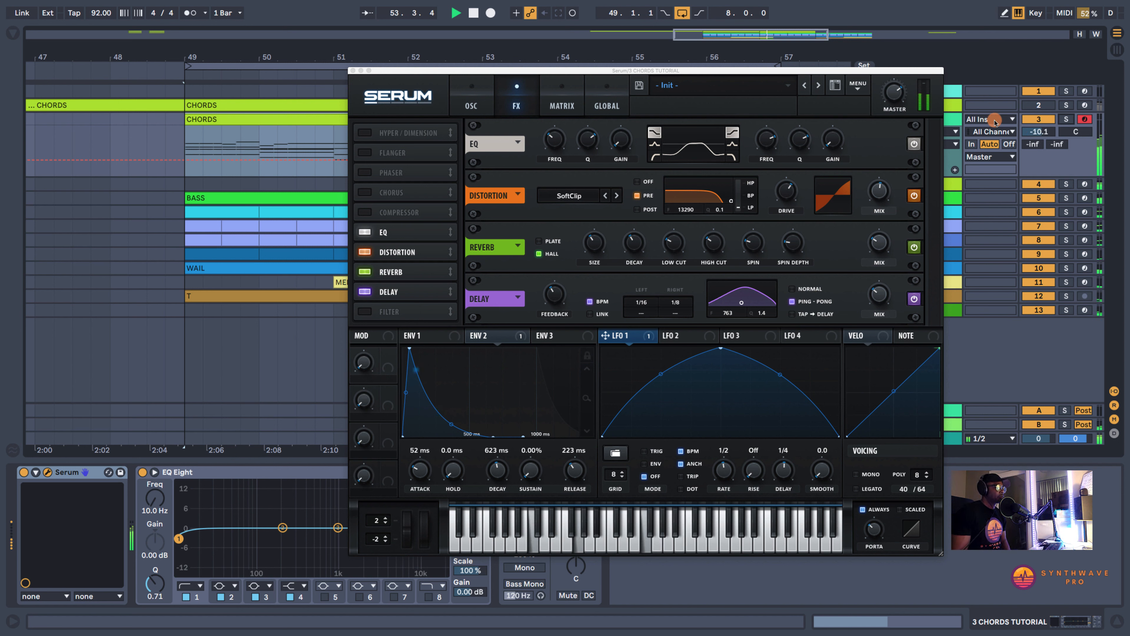
{"action": "left_click_drag", "start_coordinate": [574, 70], "coordinate": [811, 216]}
{"action": "left_click", "coordinate": [887, 119]}
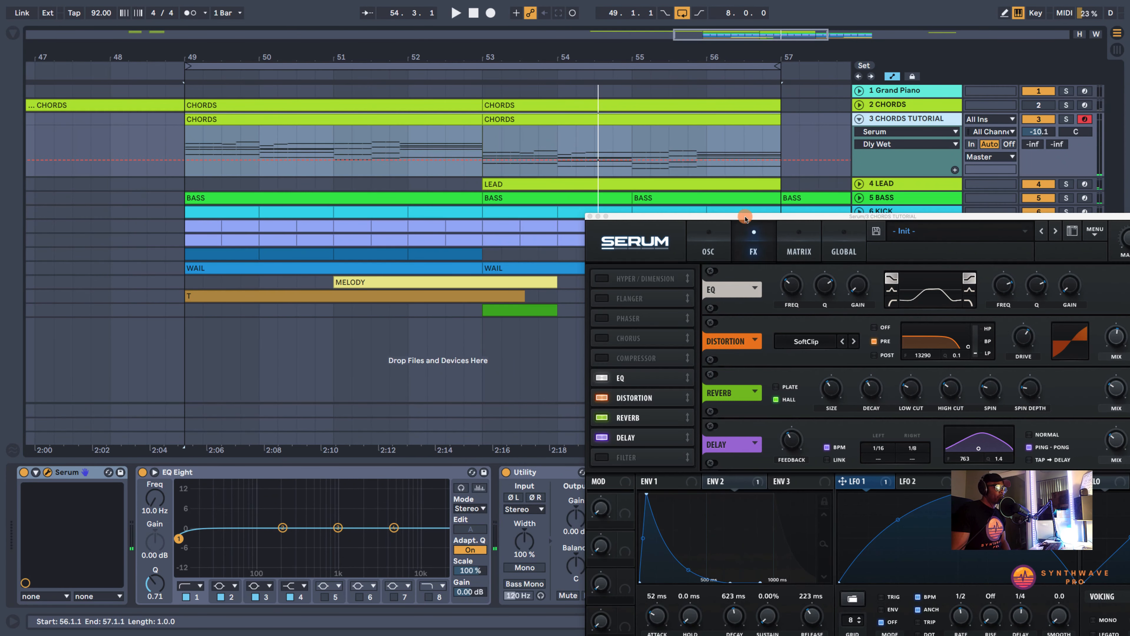
Group the Serum device on the CHORDS TUTORIAL track into an Instrument Rack
{"action": "left_click", "coordinate": [432, 117]}
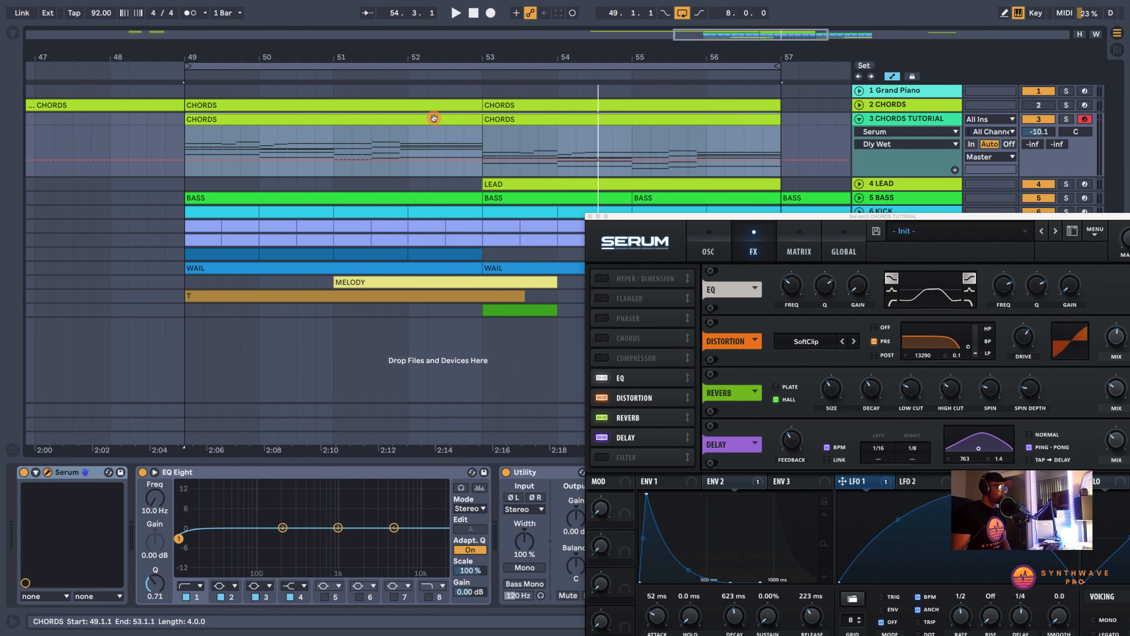
{"action": "left_click", "coordinate": [56, 475]}
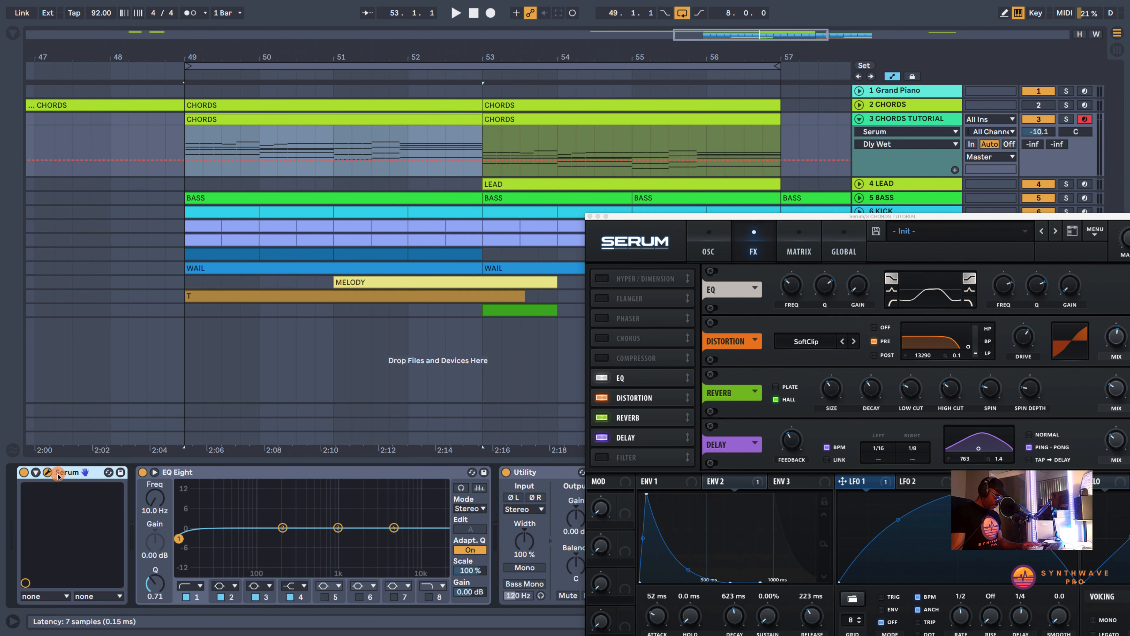
{"action": "key", "text": "super+g"}
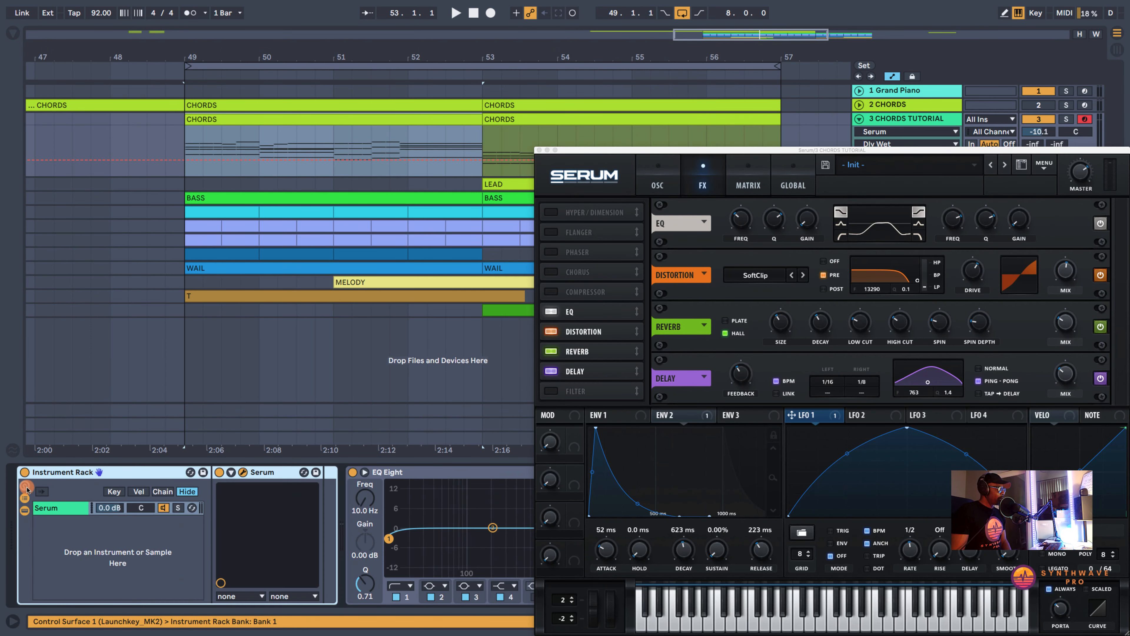
Show the Env2 Sus automation on the CHORDS TUTORIAL track and raise it to 36.66% across bar 52
{"action": "left_click_drag", "start_coordinate": [742, 153], "coordinate": [667, 139]}
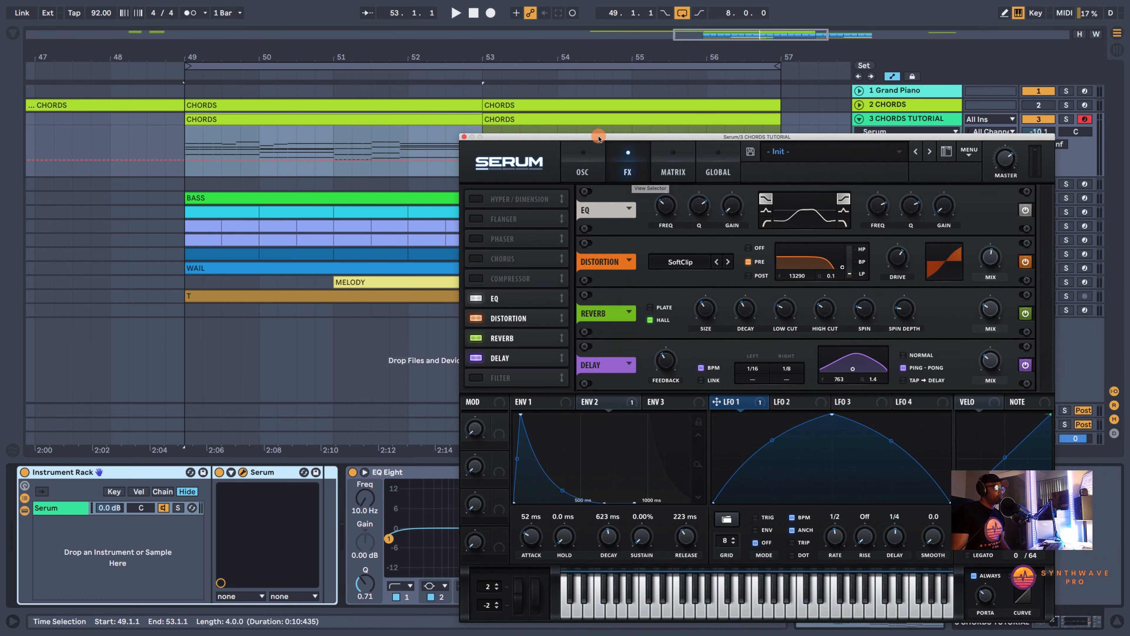
{"action": "left_click_drag", "start_coordinate": [599, 137], "coordinate": [688, 165]}
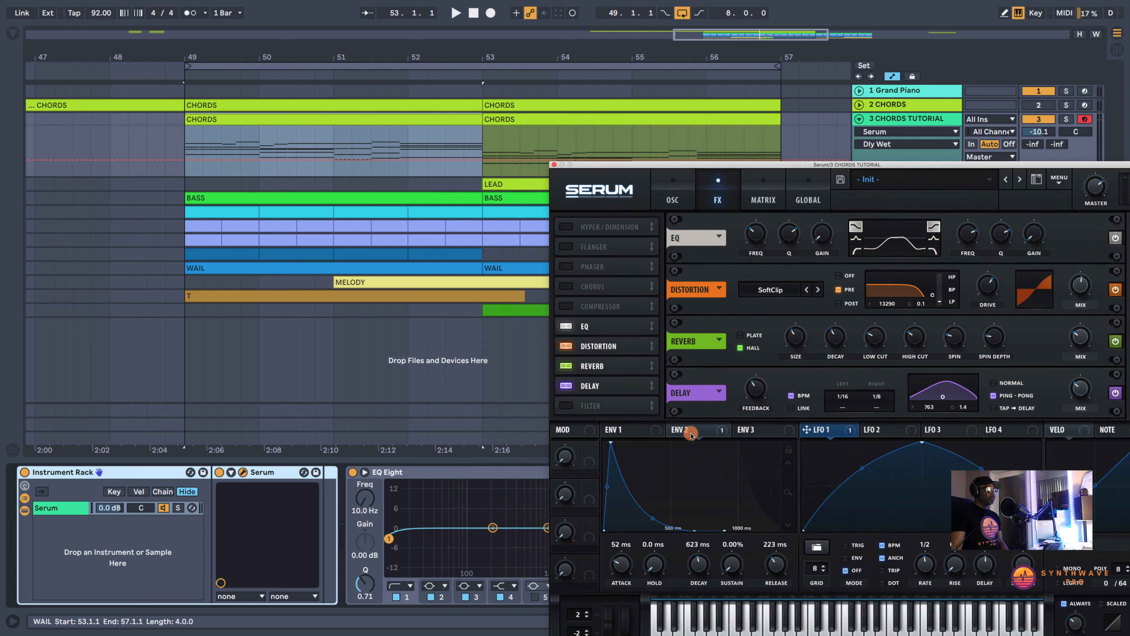
{"action": "left_click_drag", "start_coordinate": [696, 168], "coordinate": [639, 164]}
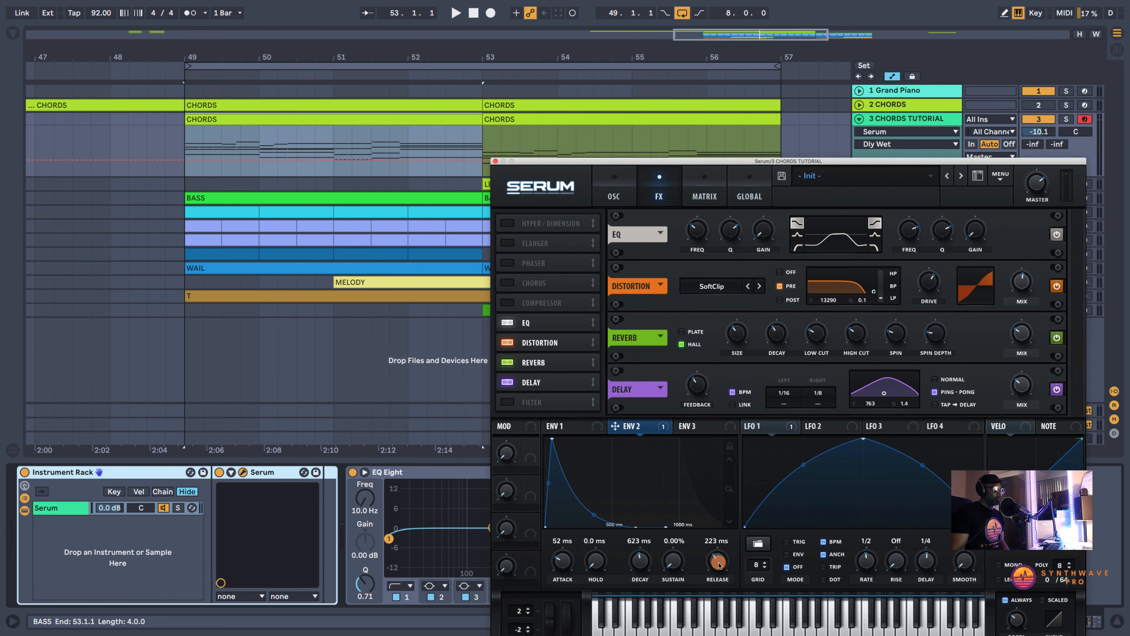
{"action": "left_click_drag", "start_coordinate": [408, 145], "coordinate": [454, 166]}
{"action": "left_click", "coordinate": [412, 156]}
{"action": "left_click", "coordinate": [371, 158]}
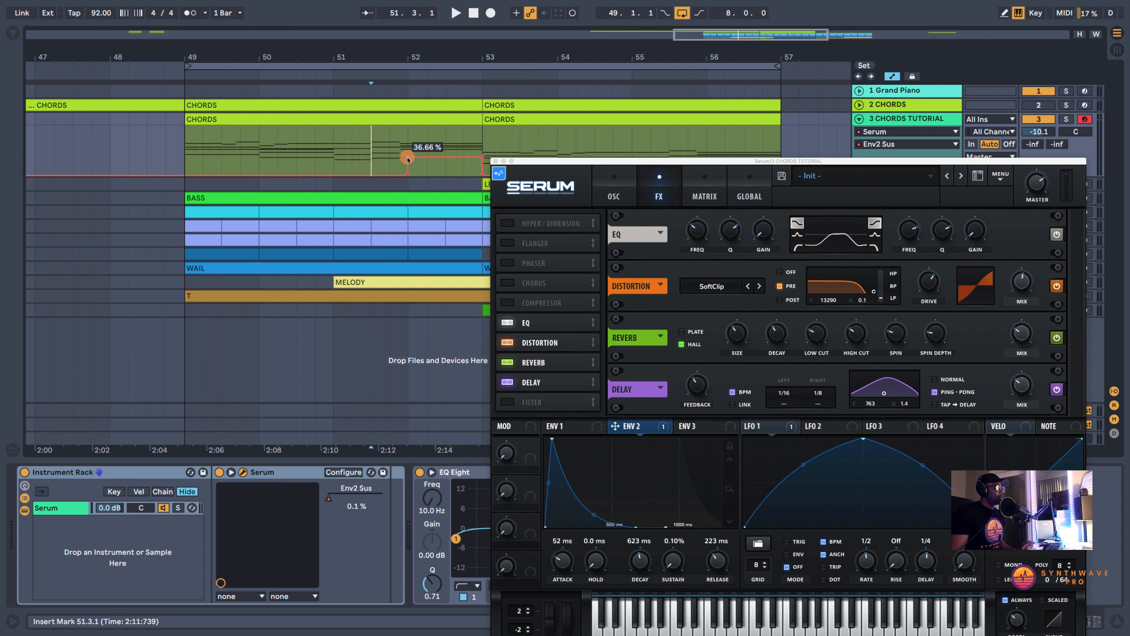
{"action": "left_click_drag", "start_coordinate": [403, 139], "coordinate": [479, 142]}
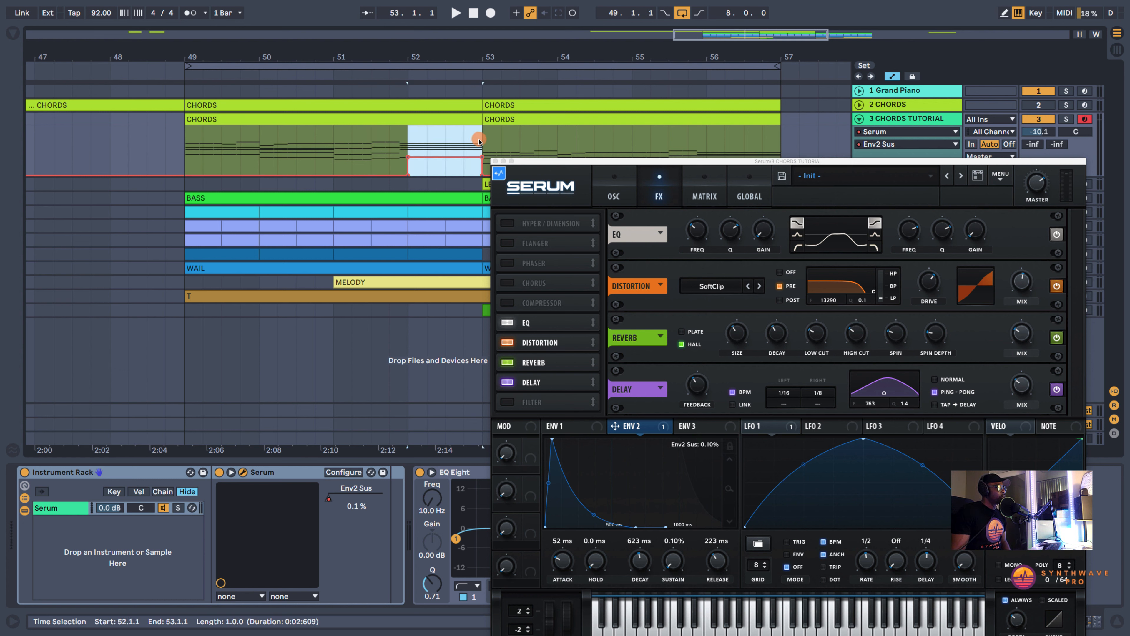
Insert an S-curve rise over bar 52 in the Env2 Sus automation and make it drop to 0.1% at 53.1.1
{"action": "right_click", "coordinate": [454, 164]}
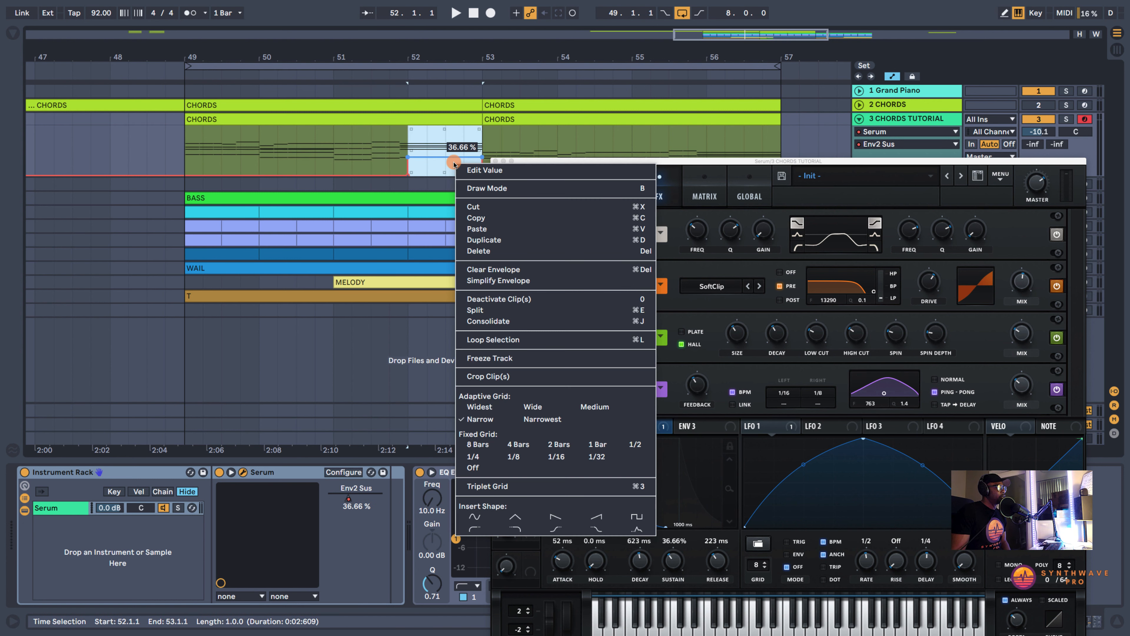
{"action": "left_click", "coordinate": [559, 529]}
{"action": "left_click", "coordinate": [465, 169]}
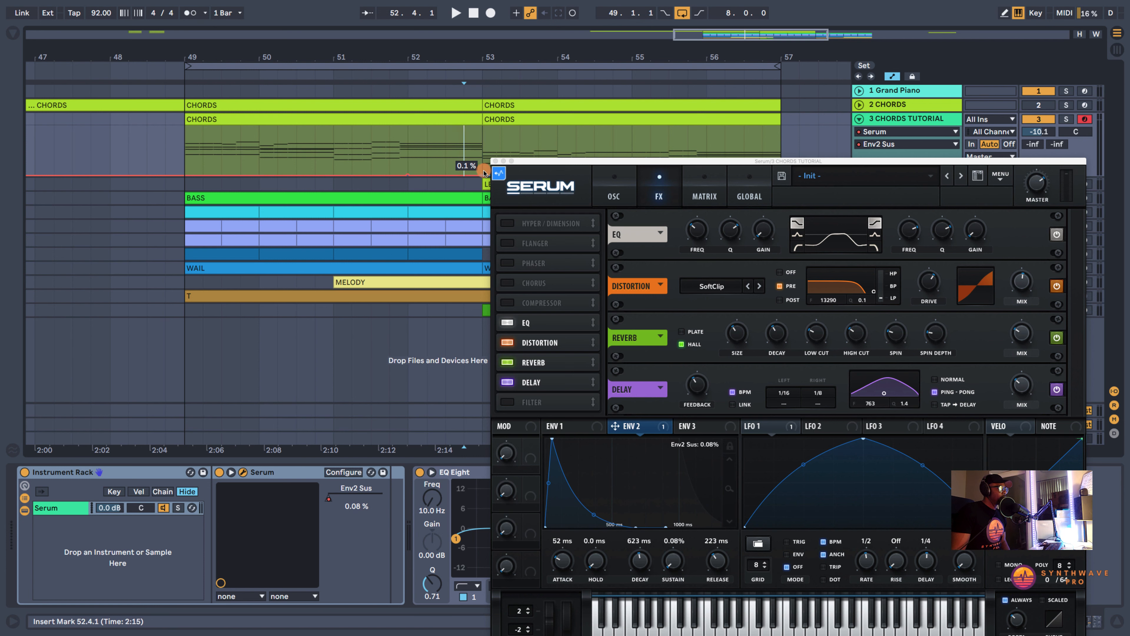
{"action": "left_click_drag", "start_coordinate": [483, 175], "coordinate": [602, 258]}
{"action": "left_click", "coordinate": [520, 174]}
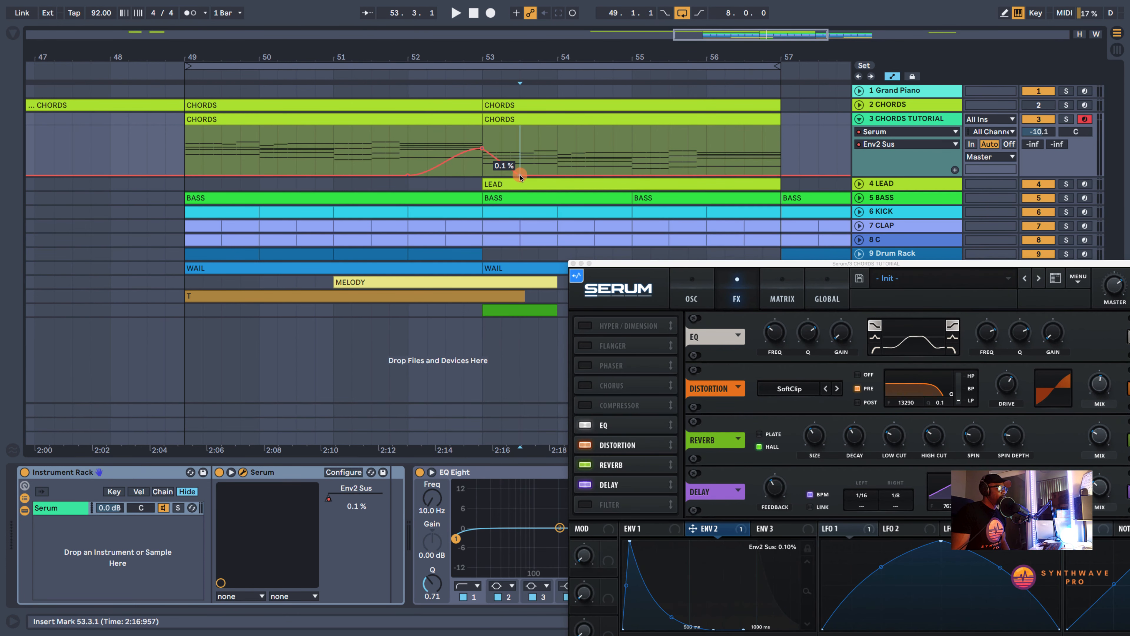
{"action": "left_click_drag", "start_coordinate": [520, 175], "coordinate": [482, 175]}
Enlarge the CHORDS TUTORIAL track, play the sustain ramp from 49.2.1 while watching Envelope 2, and solo the track
{"action": "left_click_drag", "start_coordinate": [908, 175], "coordinate": [907, 251]}
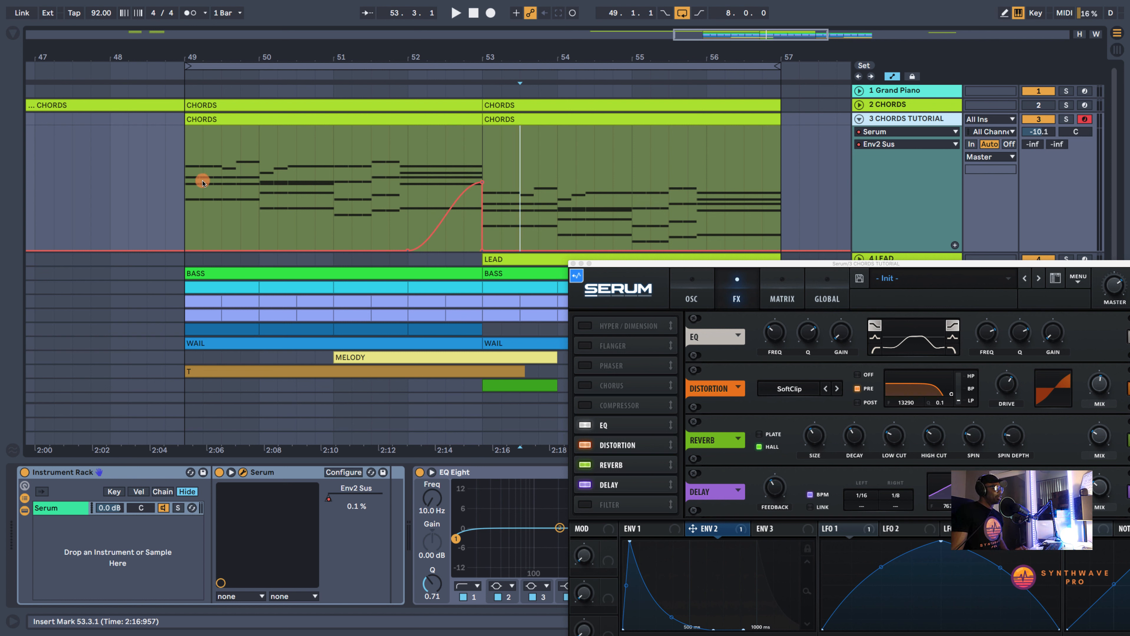
{"action": "left_click", "coordinate": [217, 186]}
{"action": "key", "text": "space"}
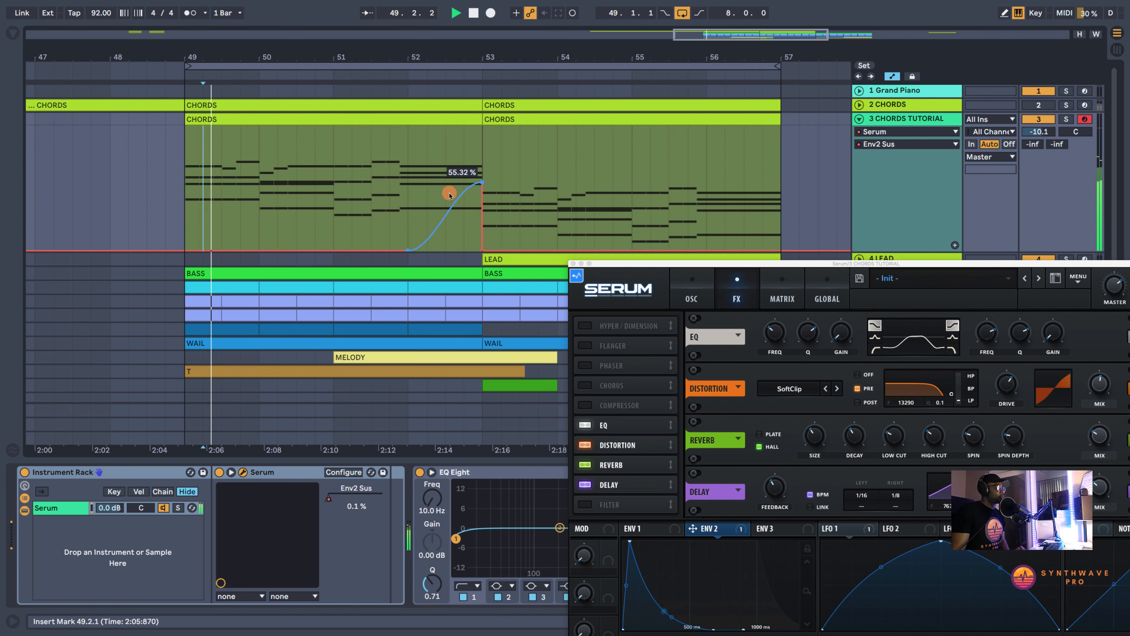
{"action": "left_click", "coordinate": [661, 266]}
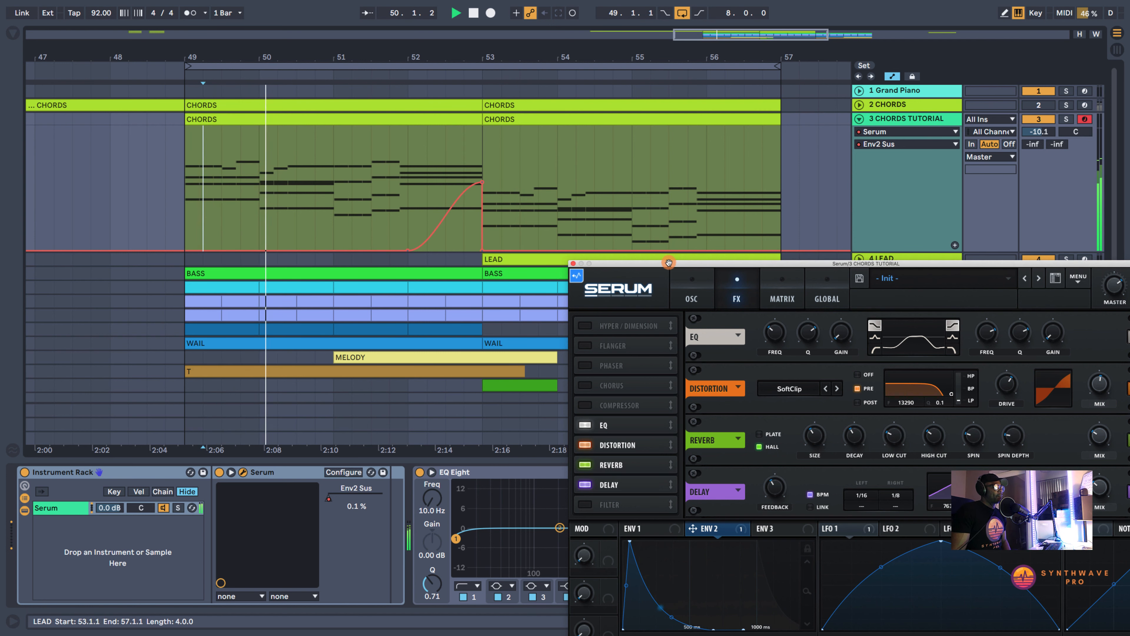
{"action": "left_click_drag", "start_coordinate": [662, 265], "coordinate": [725, 92]}
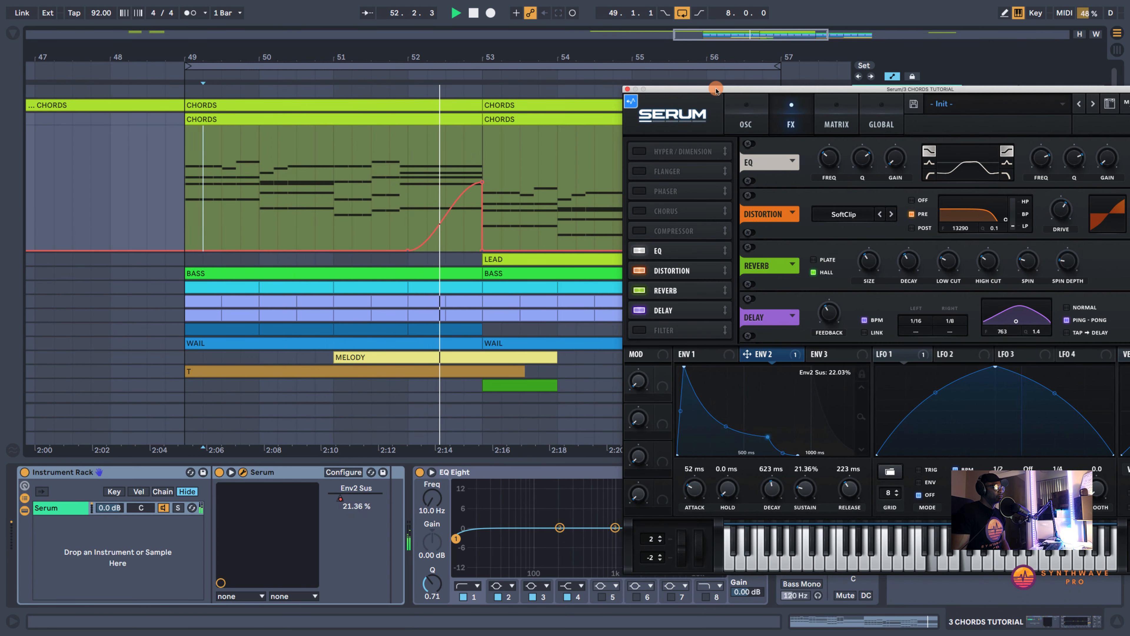
{"action": "left_click_drag", "start_coordinate": [717, 90], "coordinate": [725, 217]}
{"action": "left_click", "coordinate": [1066, 119]}
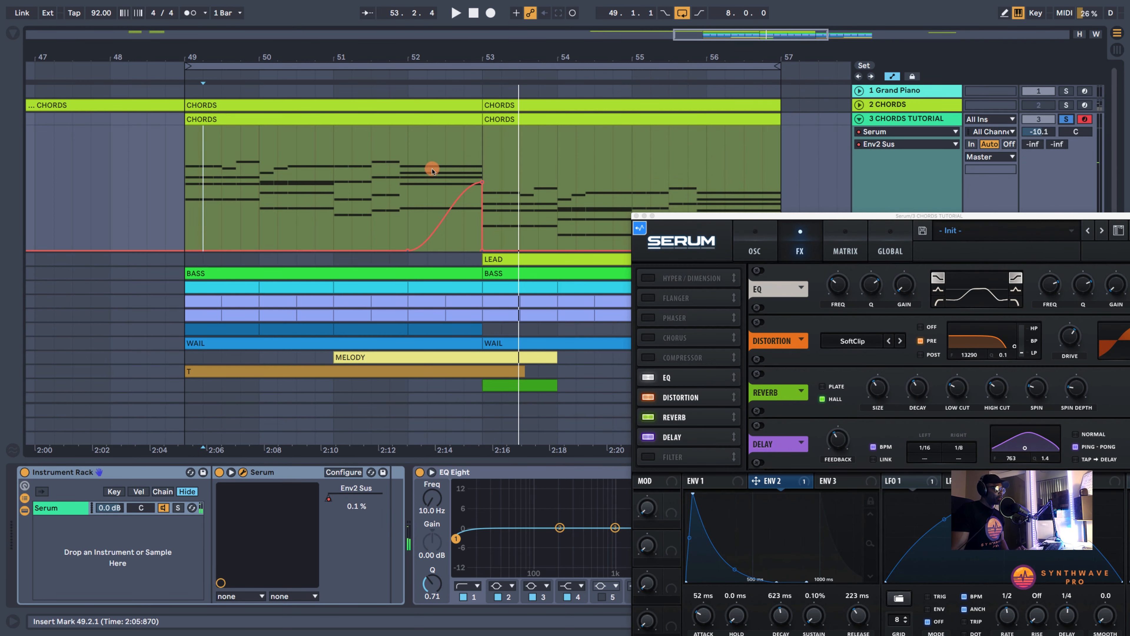
{"action": "left_click", "coordinate": [386, 177]}
{"action": "left_click_drag", "start_coordinate": [386, 193], "coordinate": [463, 188]}
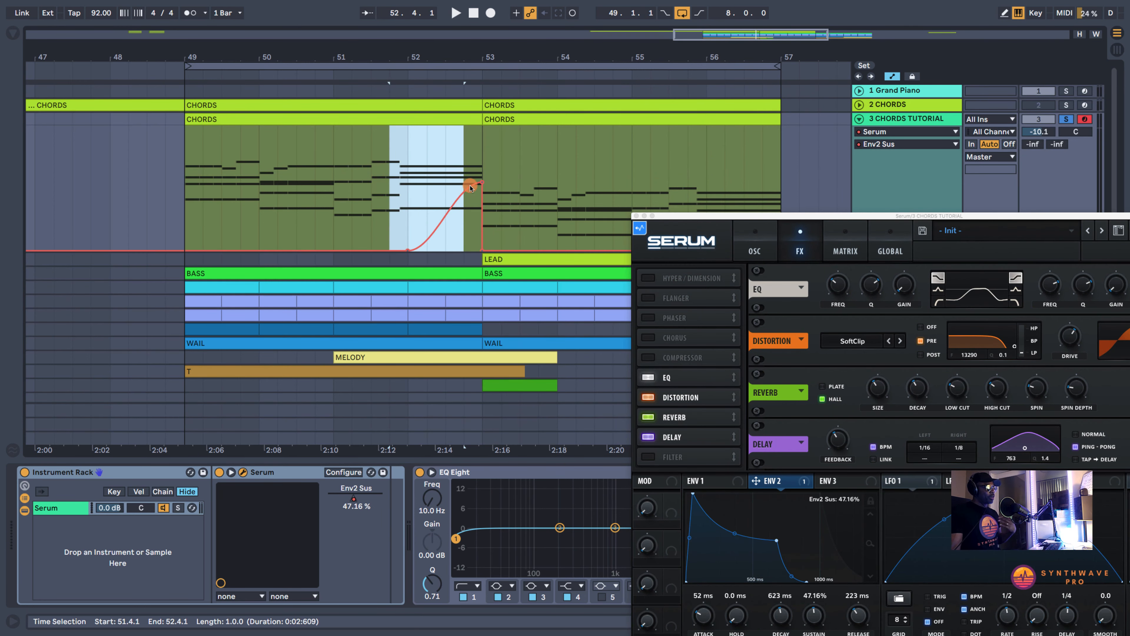
{"action": "left_click", "coordinate": [511, 121]}
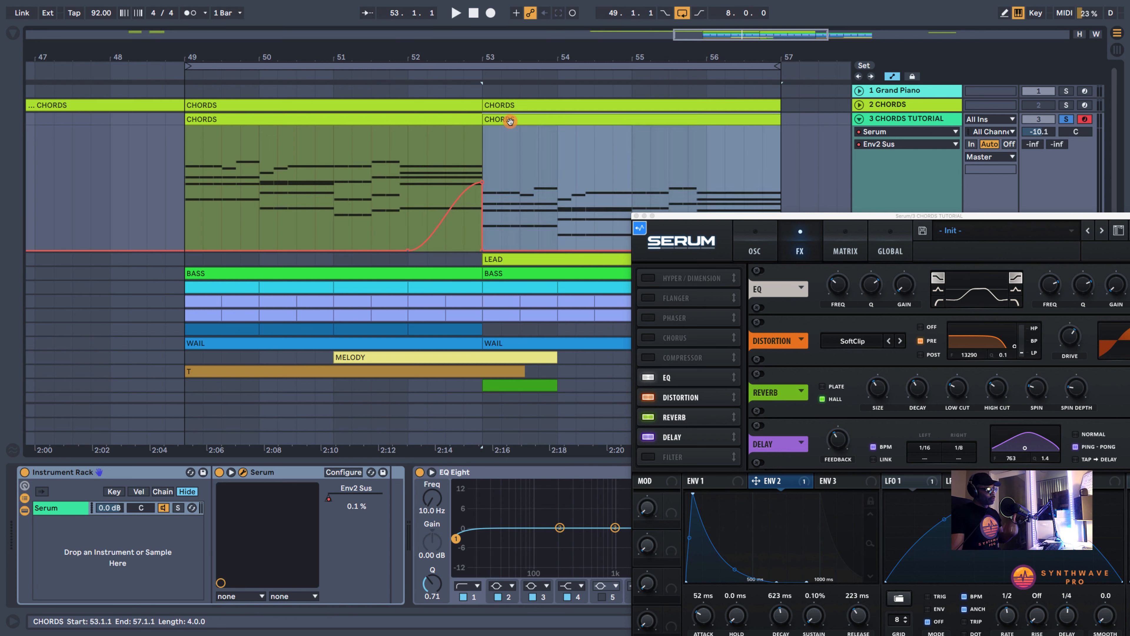
{"action": "left_click", "coordinate": [358, 157]}
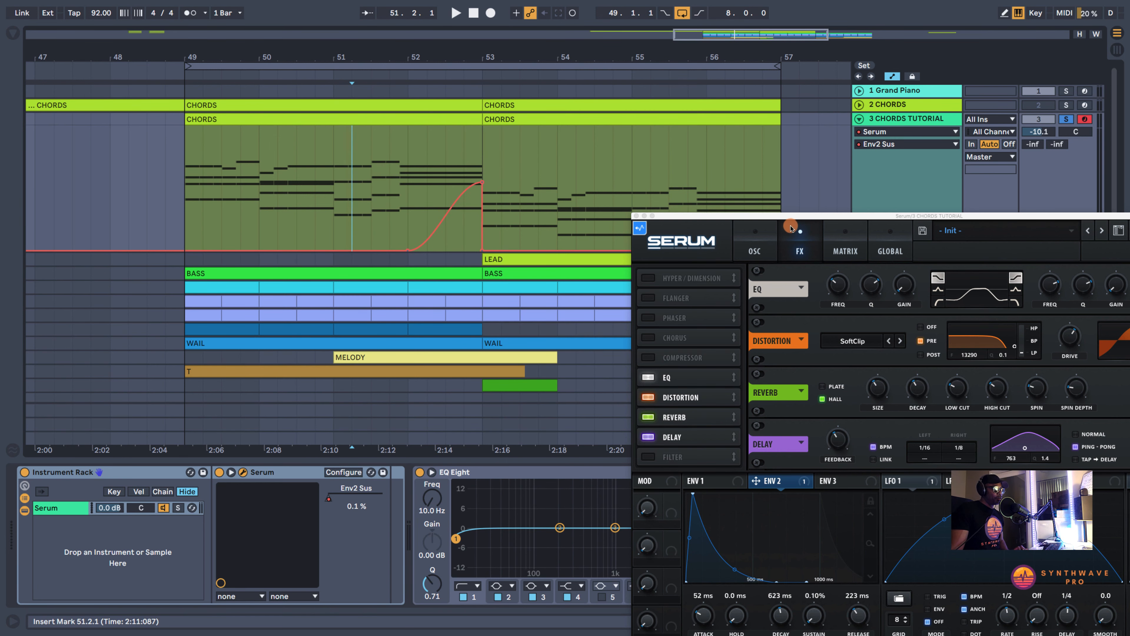
Show Serum's oscillator and filter page and play the sustain ramp from 51.4.1 into the second chords clip
{"action": "left_click_drag", "start_coordinate": [790, 217], "coordinate": [752, 117]}
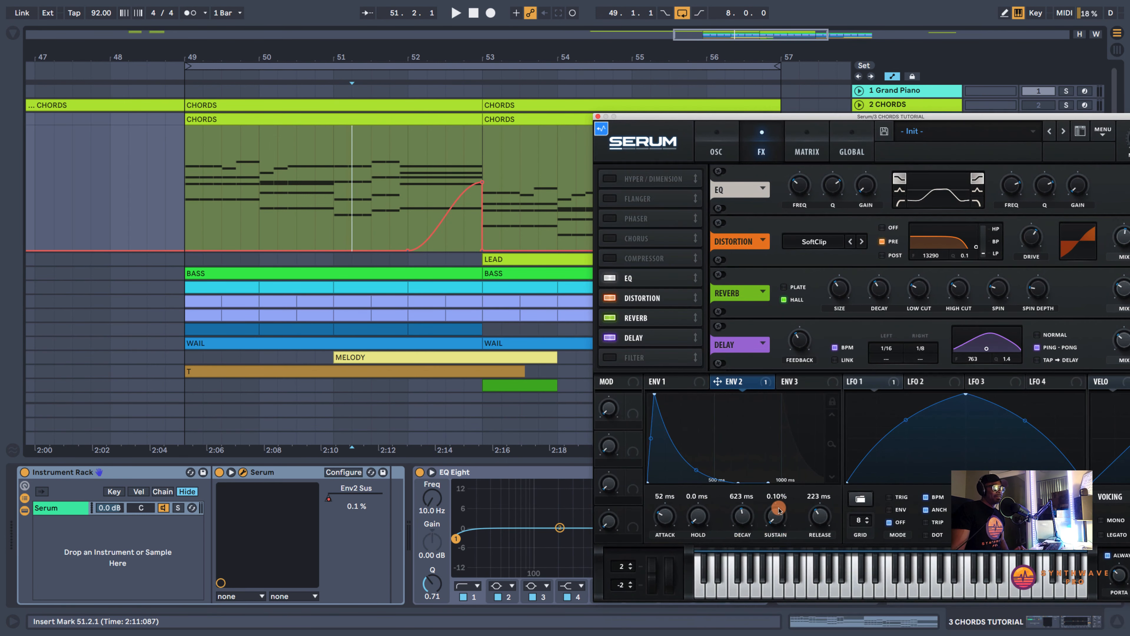
{"action": "left_click", "coordinate": [710, 150]}
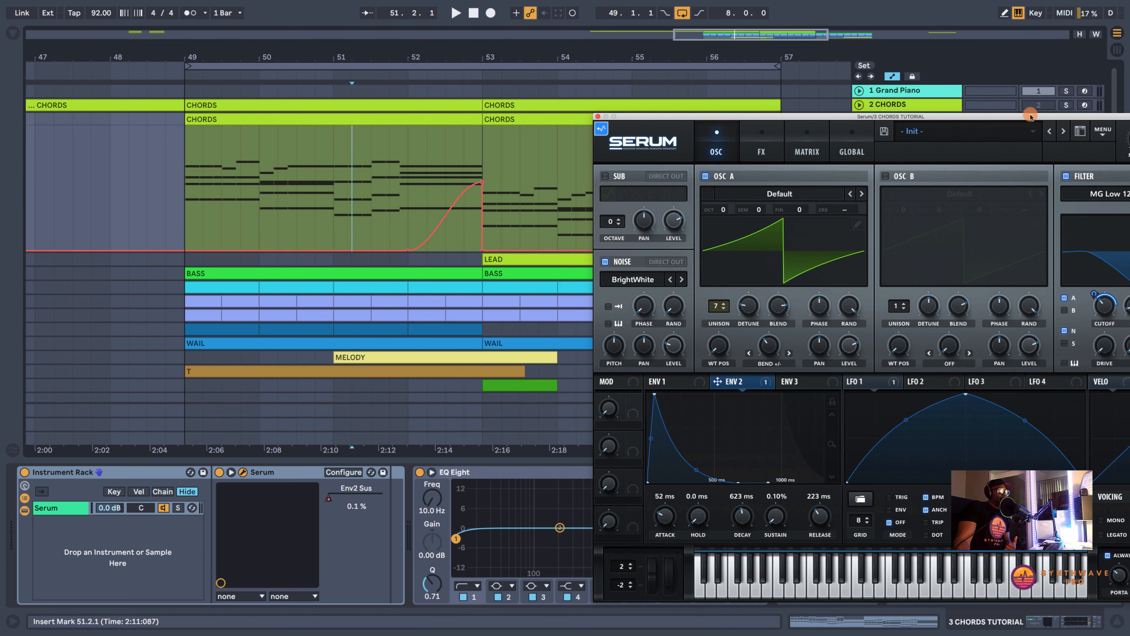
{"action": "left_click_drag", "start_coordinate": [1030, 115], "coordinate": [976, 121]}
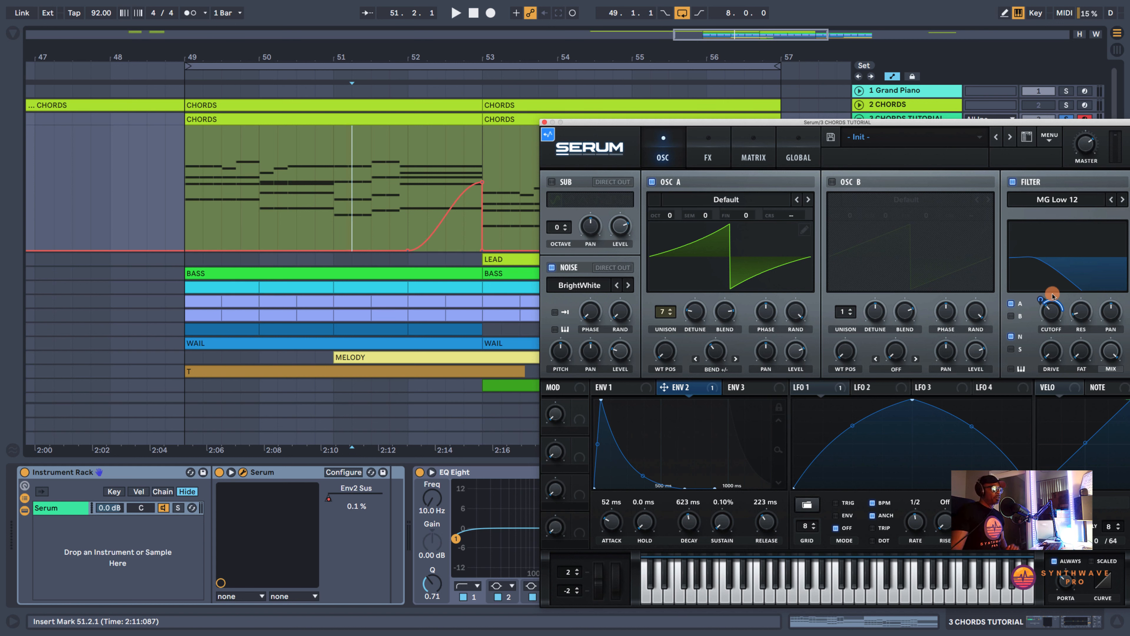
{"action": "left_click", "coordinate": [388, 185]}
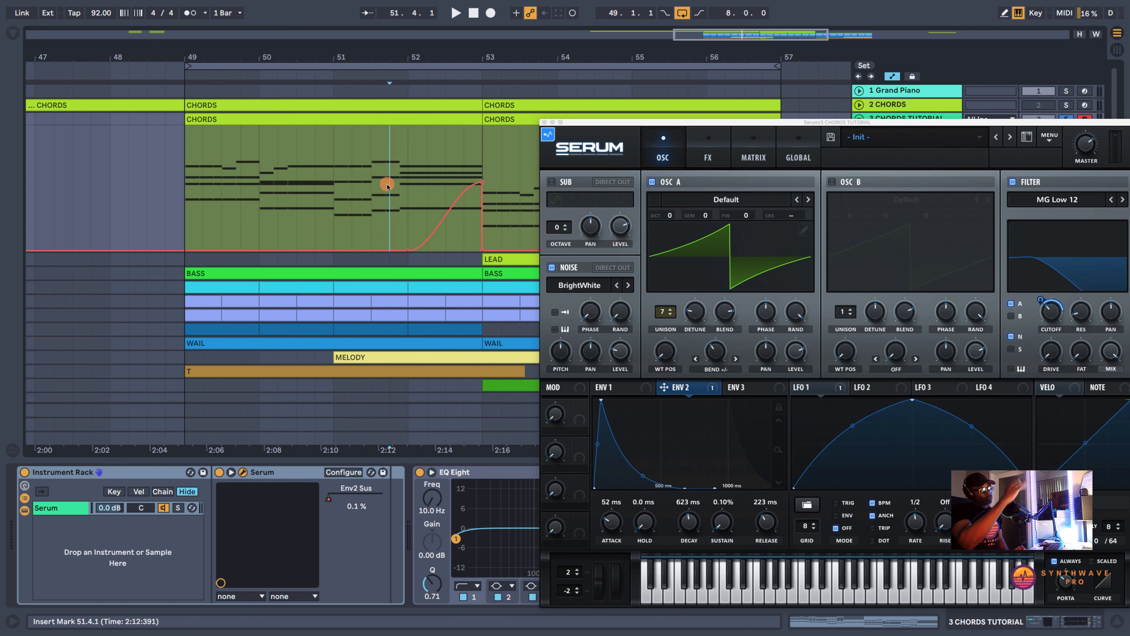
{"action": "key", "text": "space"}
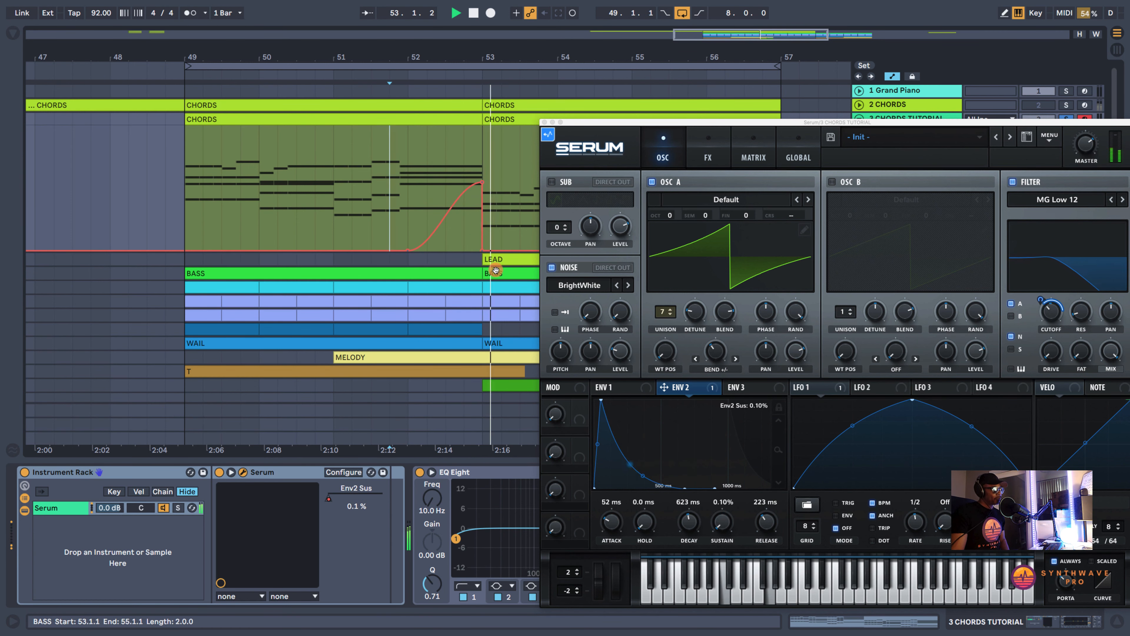
{"action": "key", "text": "space"}
Move the Serum window clear of the track controls and unsolo the CHORDS TUTORIAL track
{"action": "left_click_drag", "start_coordinate": [1062, 122], "coordinate": [917, 198]}
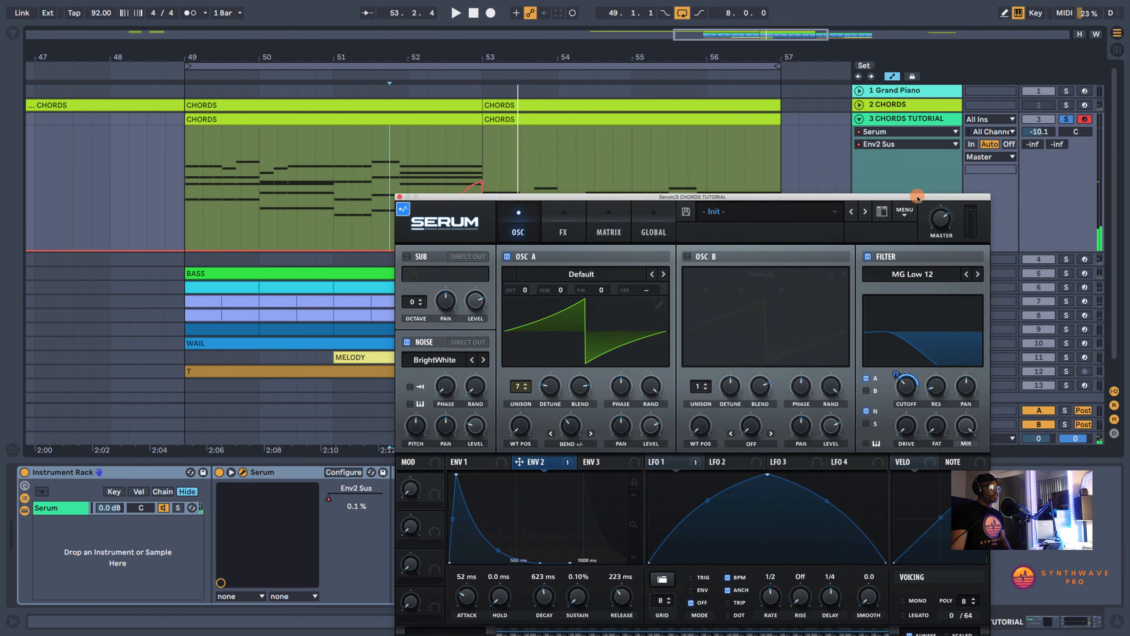
{"action": "left_click_drag", "start_coordinate": [467, 198], "coordinate": [578, 173]}
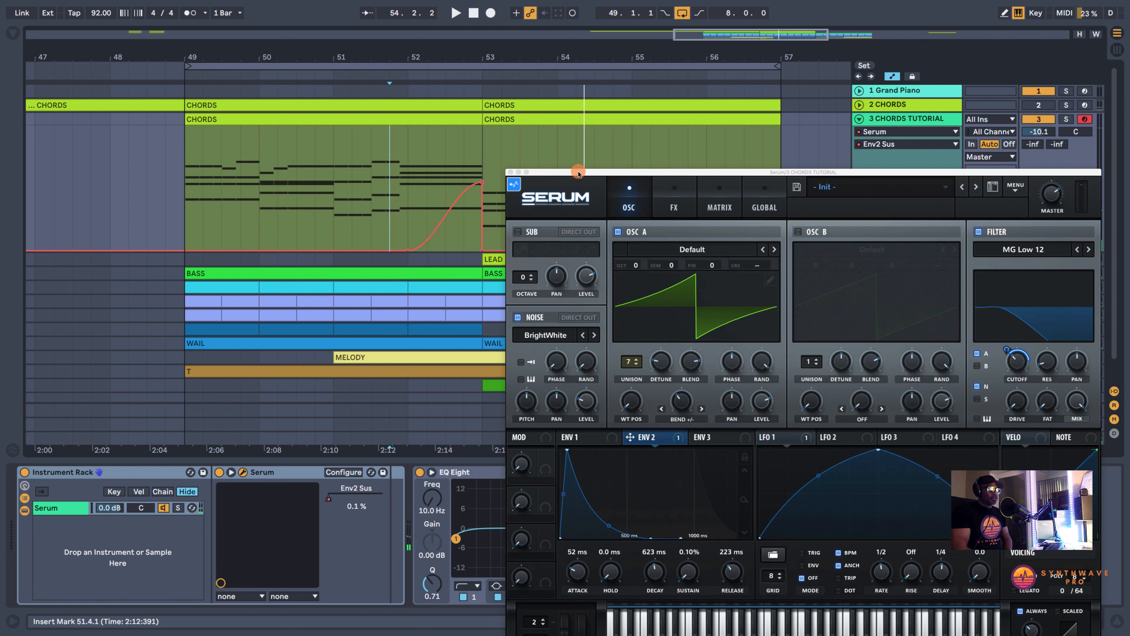